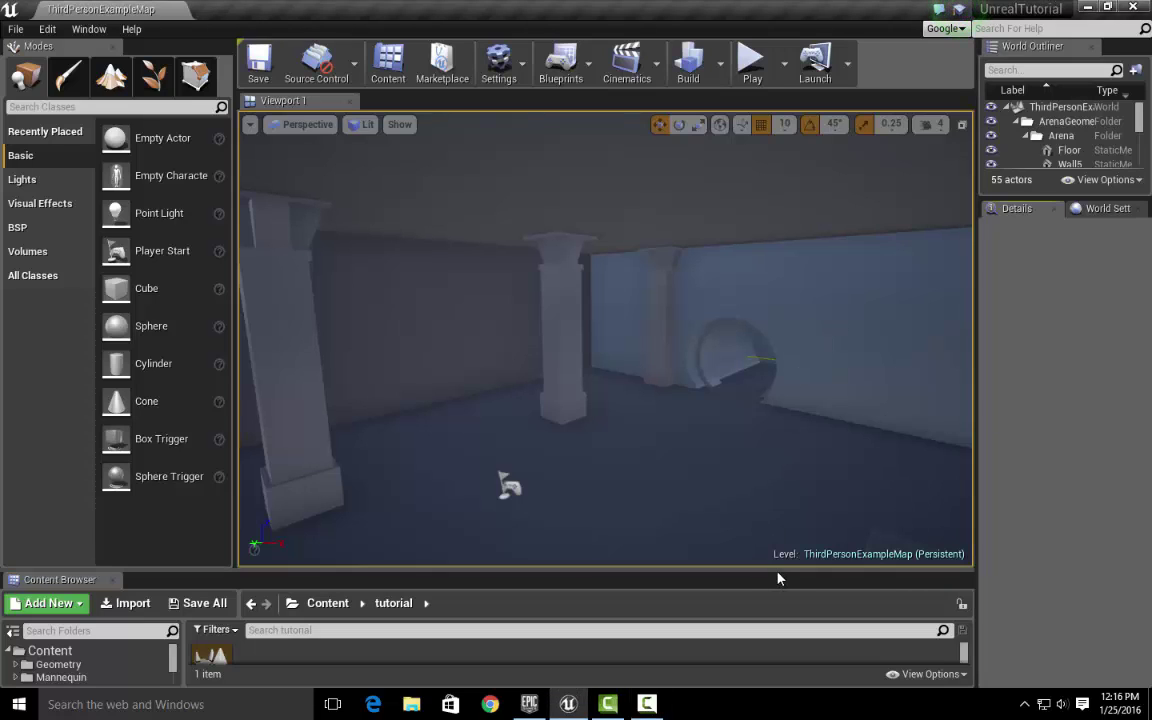
# Step: Rearrange the editor layout by widening the level viewport and making the Content Browser taller so its folders and assets are visible
pyautogui.moveTo(779, 574); pyautogui.dragTo(806, 517)
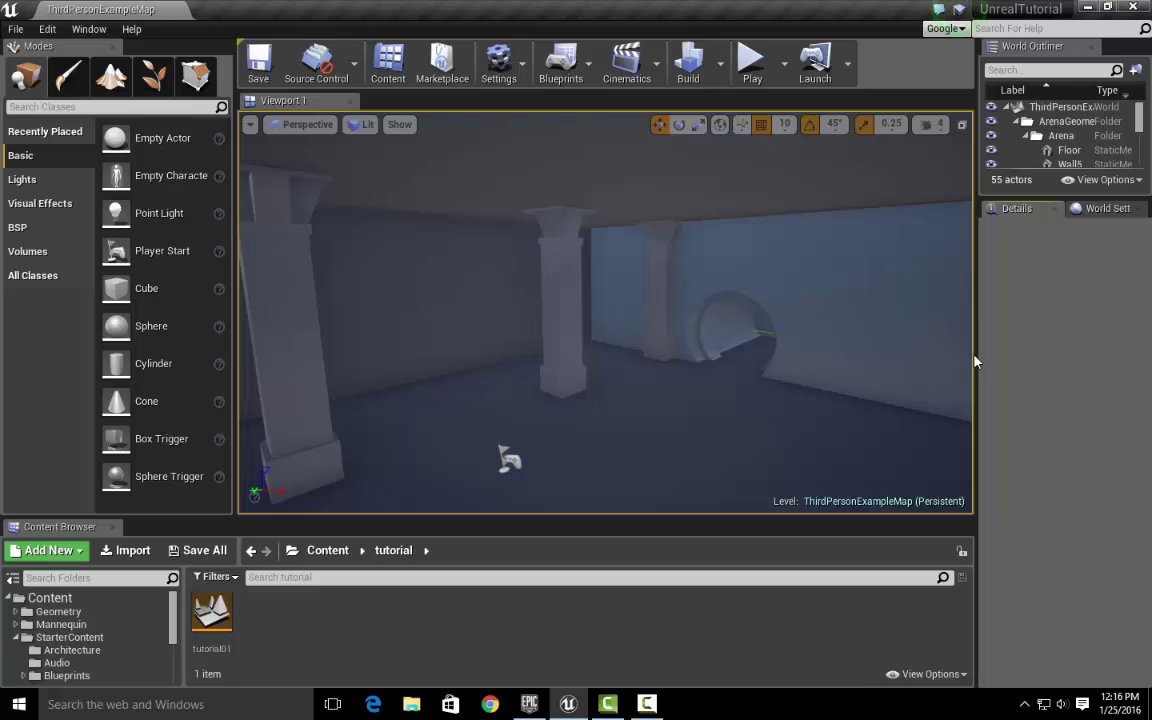
pyautogui.moveTo(976, 355); pyautogui.dragTo(1012, 360)
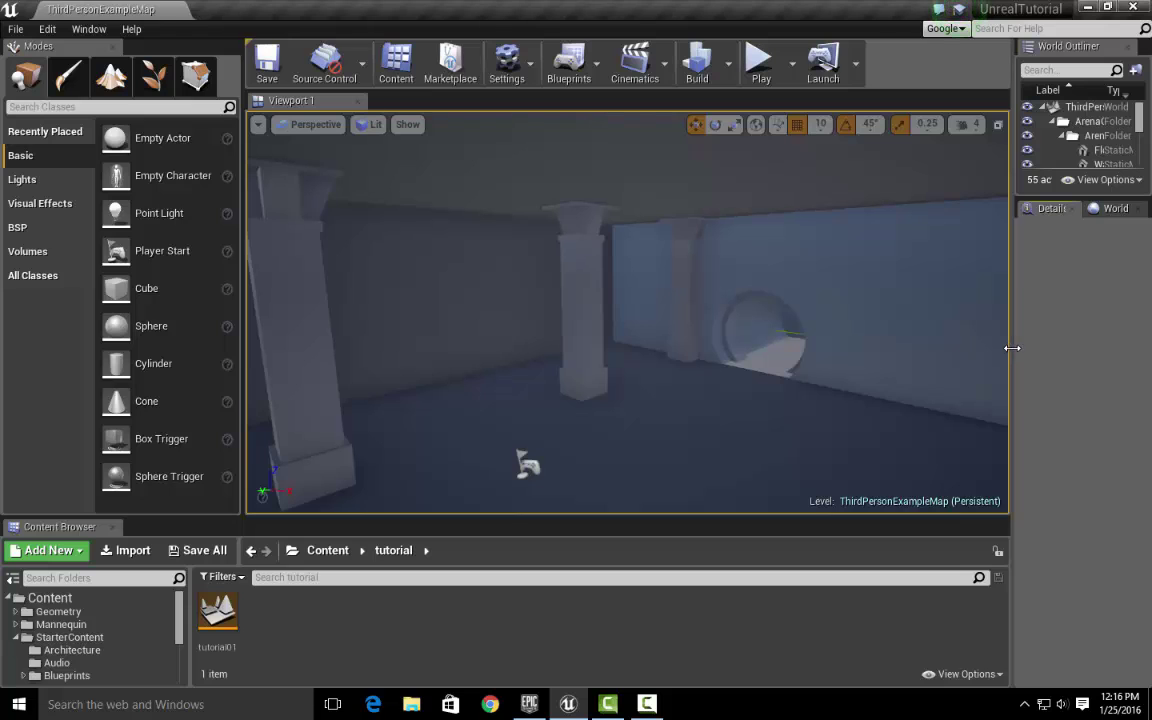
pyautogui.moveTo(1010, 346)
pyautogui.mouseDown()
pyautogui.moveTo(920, 339)
pyautogui.moveTo(1018, 345)
pyautogui.mouseUp()
pyautogui.moveTo(970, 517); pyautogui.dragTo(978, 474)
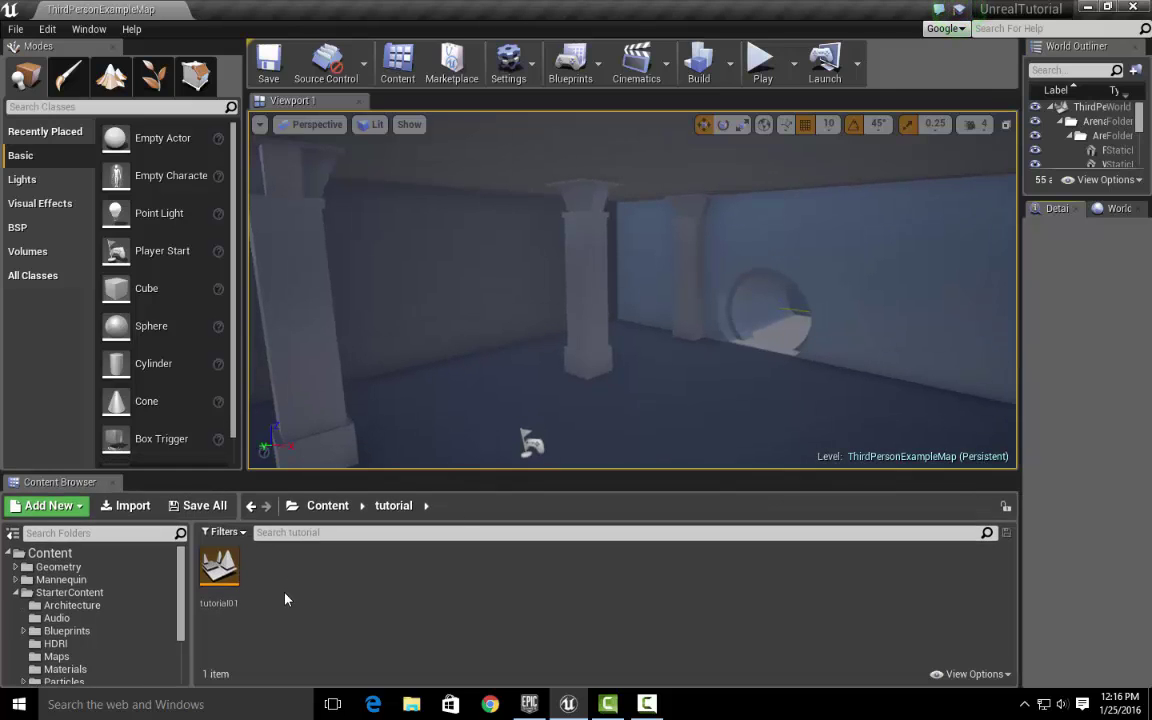
pyautogui.moveTo(406, 478); pyautogui.dragTo(406, 536)
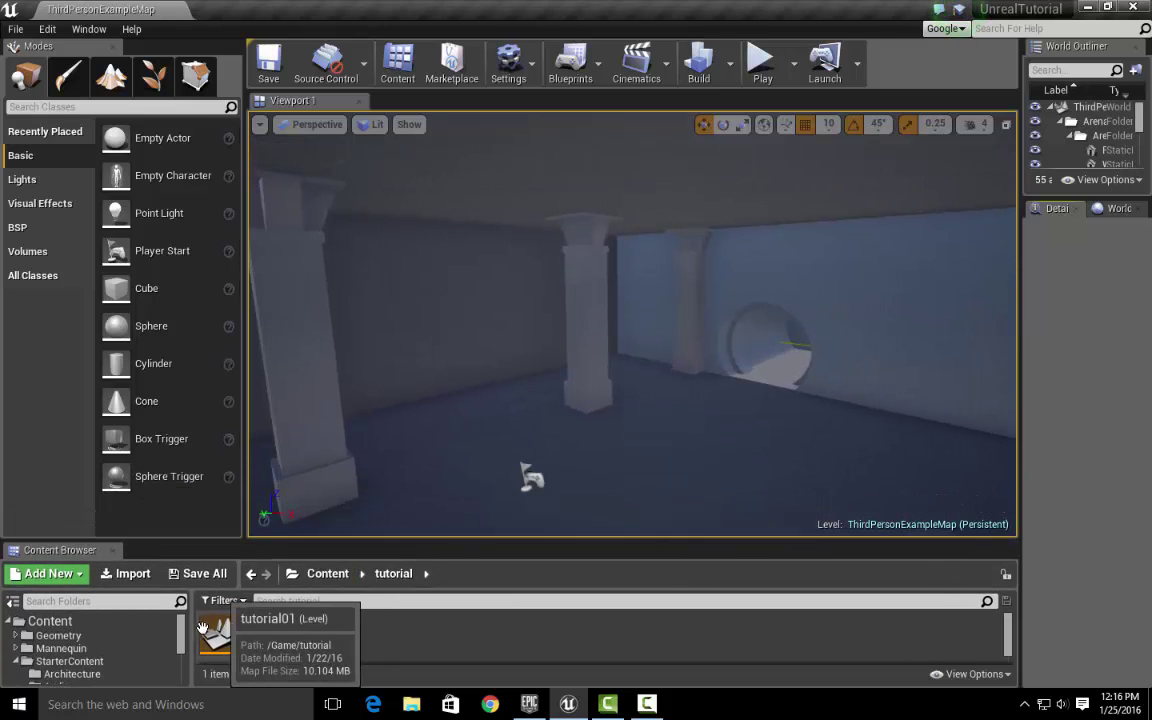
pyautogui.scroll(-3, 165, 605)
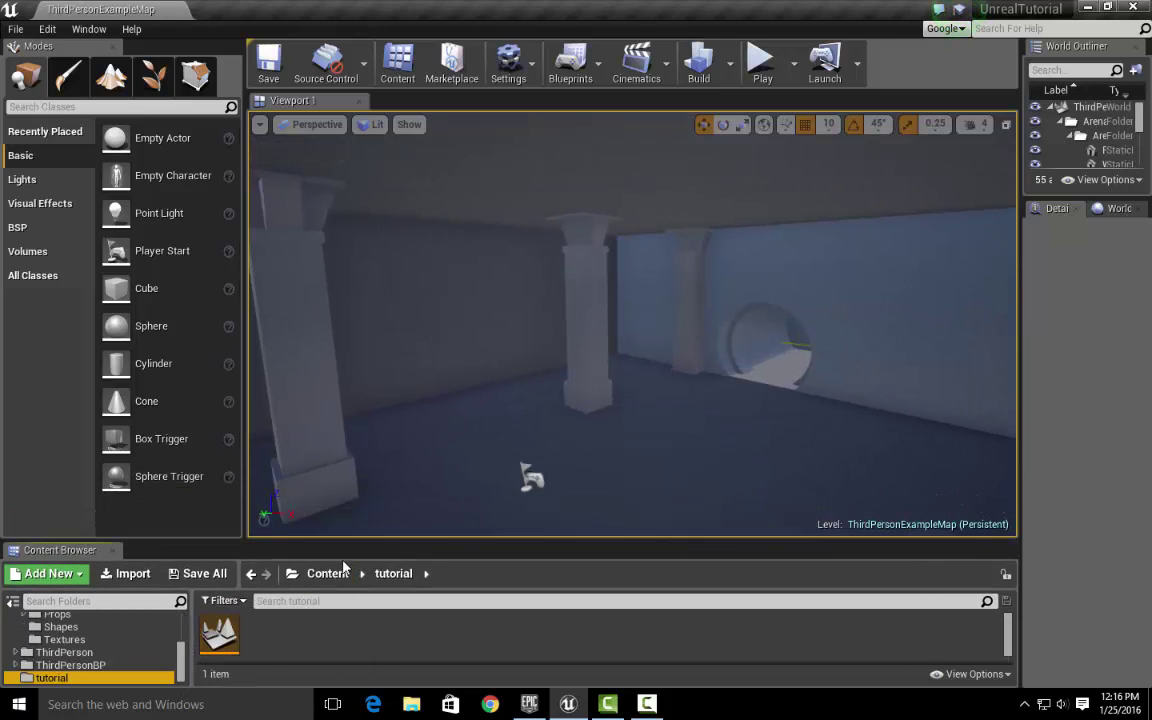
pyautogui.moveTo(347, 537); pyautogui.dragTo(358, 372)
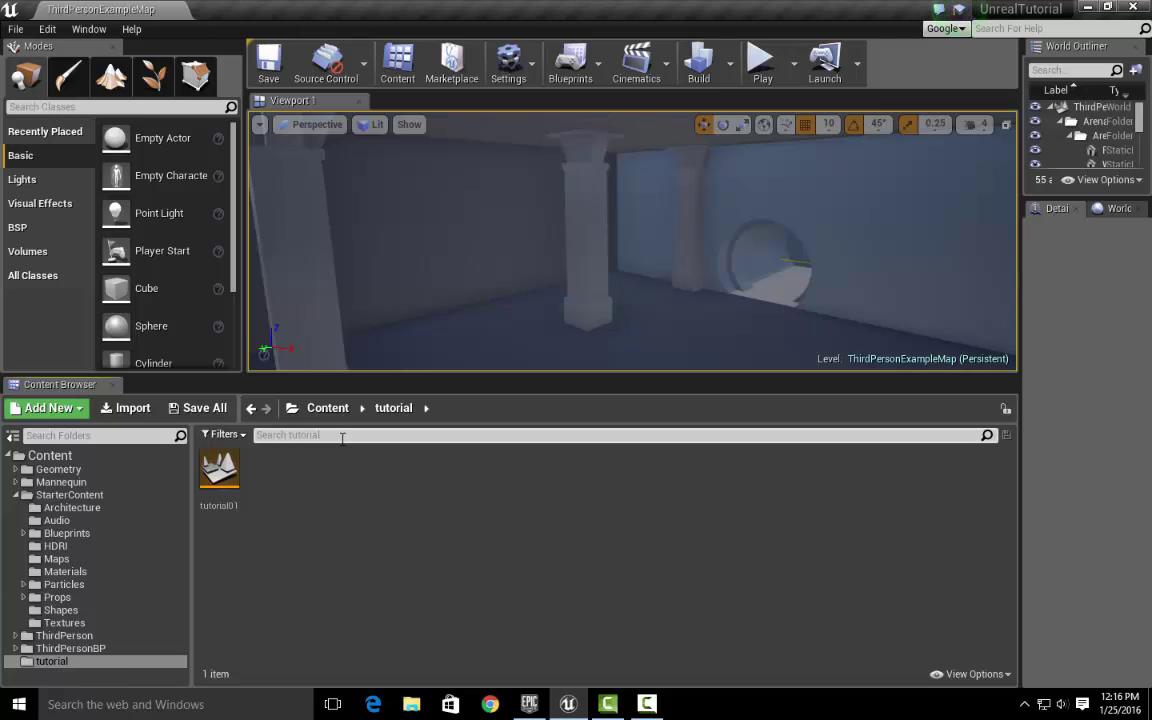
# Step: Duplicate the M_Metal_Gold material in the StarterContent Materials folder and name the copy M_Metal_GoldTest
pyautogui.rightClick(302, 476)
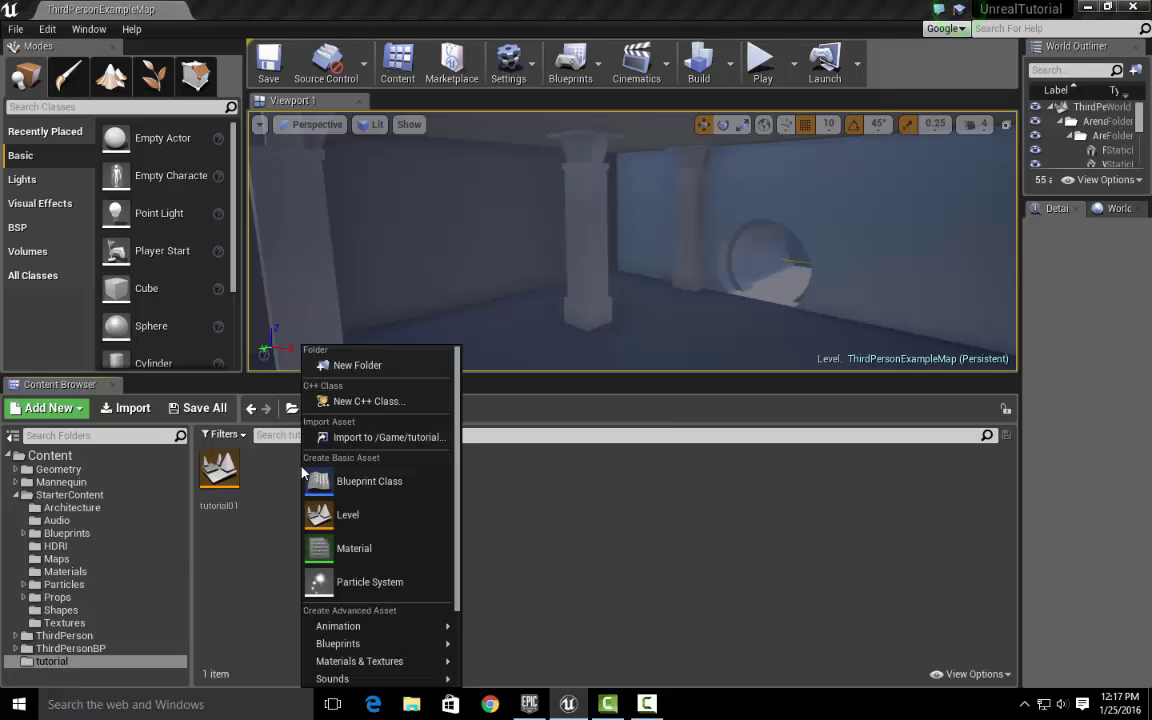
pyautogui.click(66, 571)
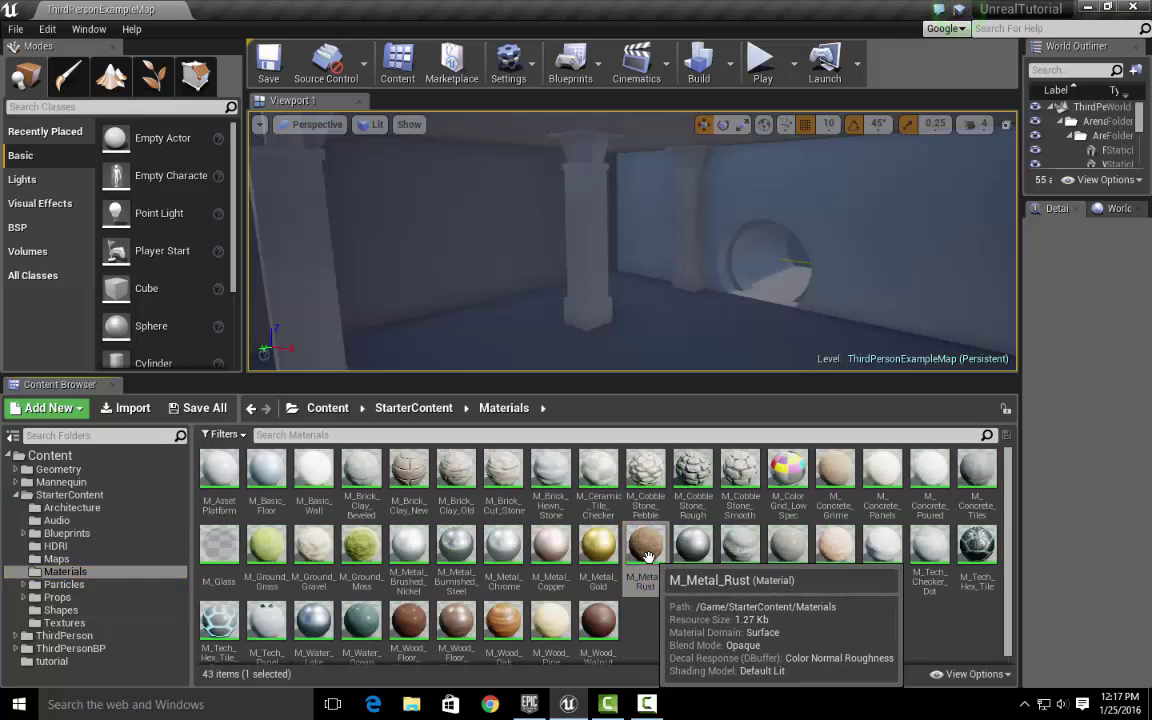
pyautogui.rightClick(640, 550)
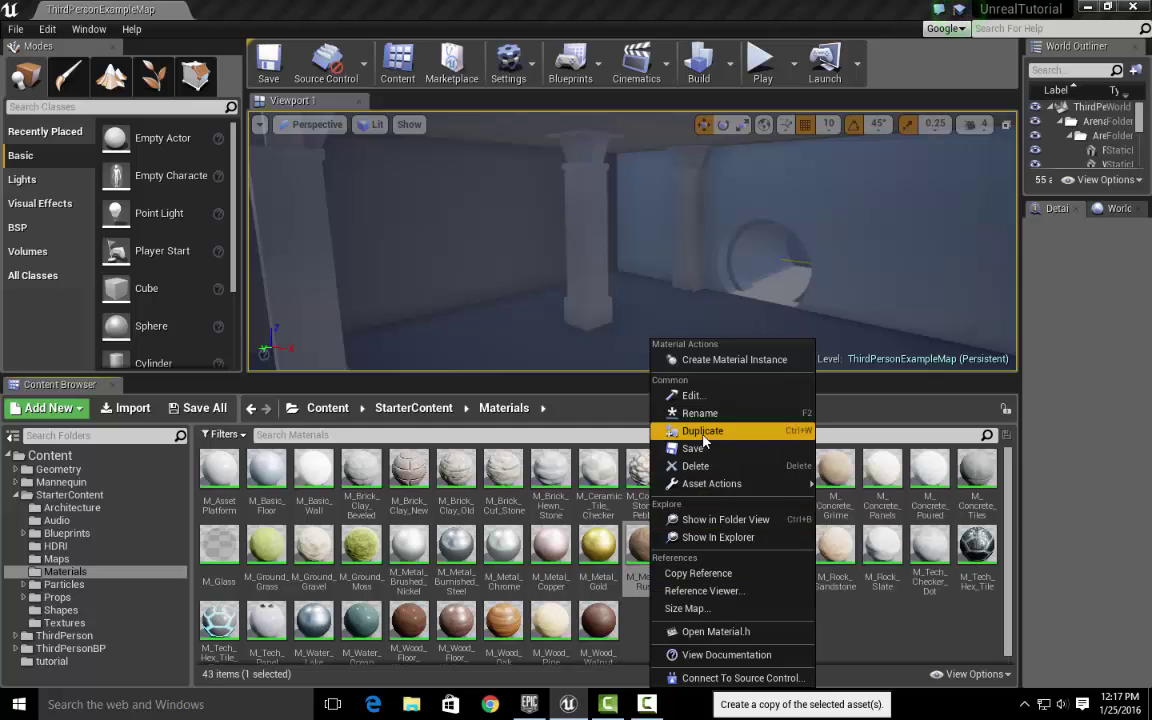
pyautogui.click(598, 548)
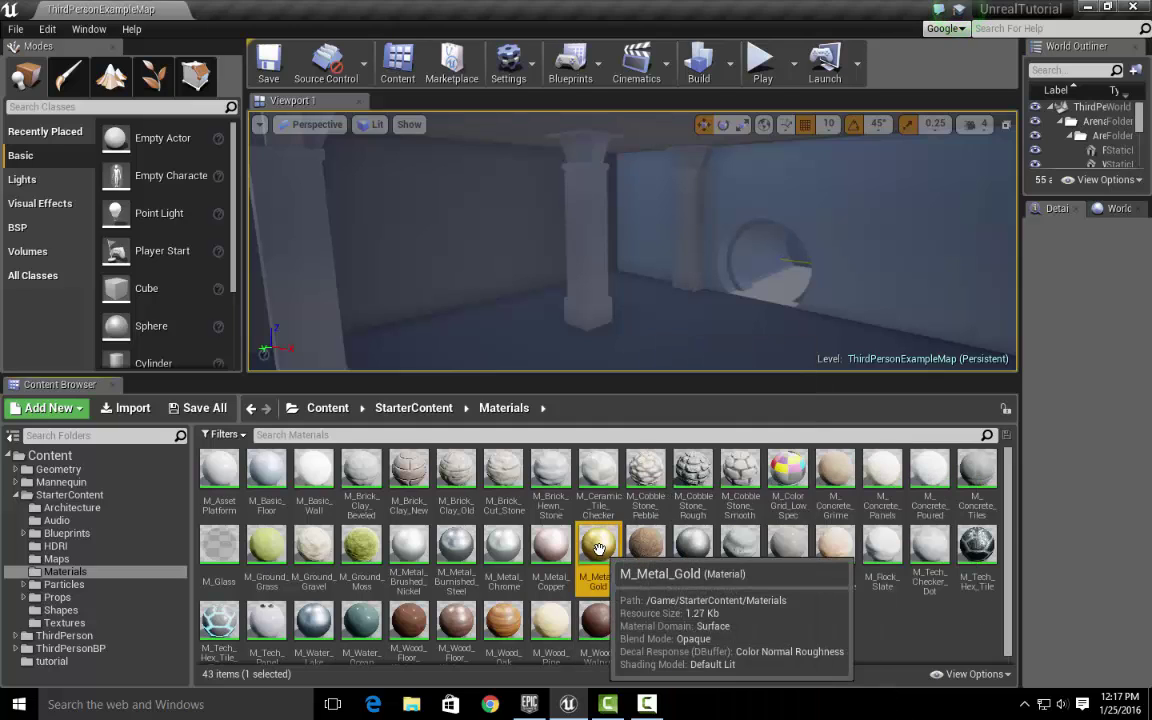
pyautogui.rightClick(598, 548)
pyautogui.click(650, 430)
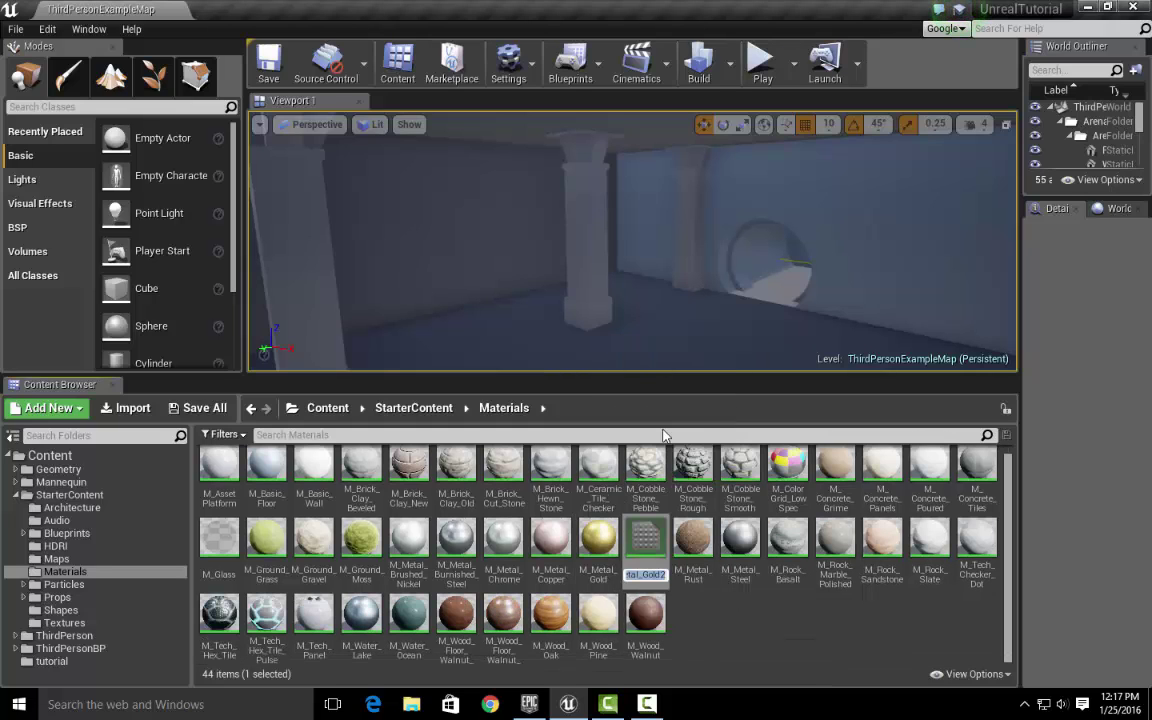
pyautogui.click(667, 576)
pyautogui.press('BackSpace')
pyautogui.write('Test')
pyautogui.press('Return')
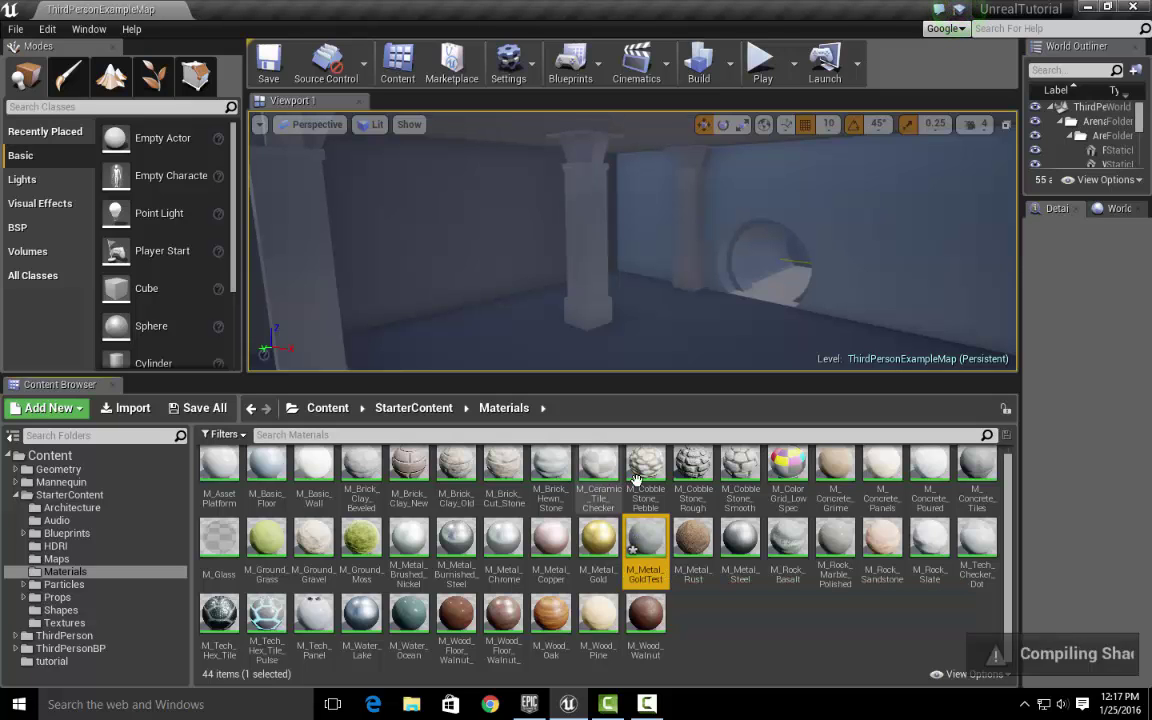
# Step: Open the M_Metal_GoldTest material for editing and widen its preview area
pyautogui.doubleClick(646, 545)
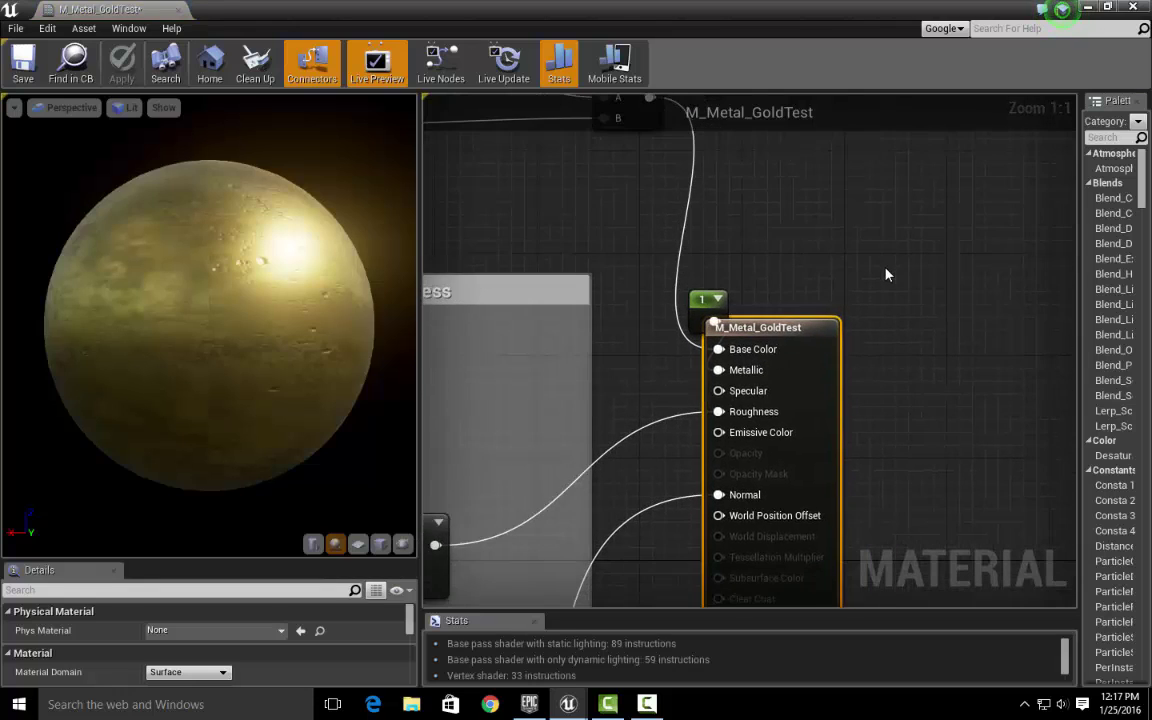
pyautogui.scroll(-8, 885, 272)
pyautogui.scroll(1, 885, 279)
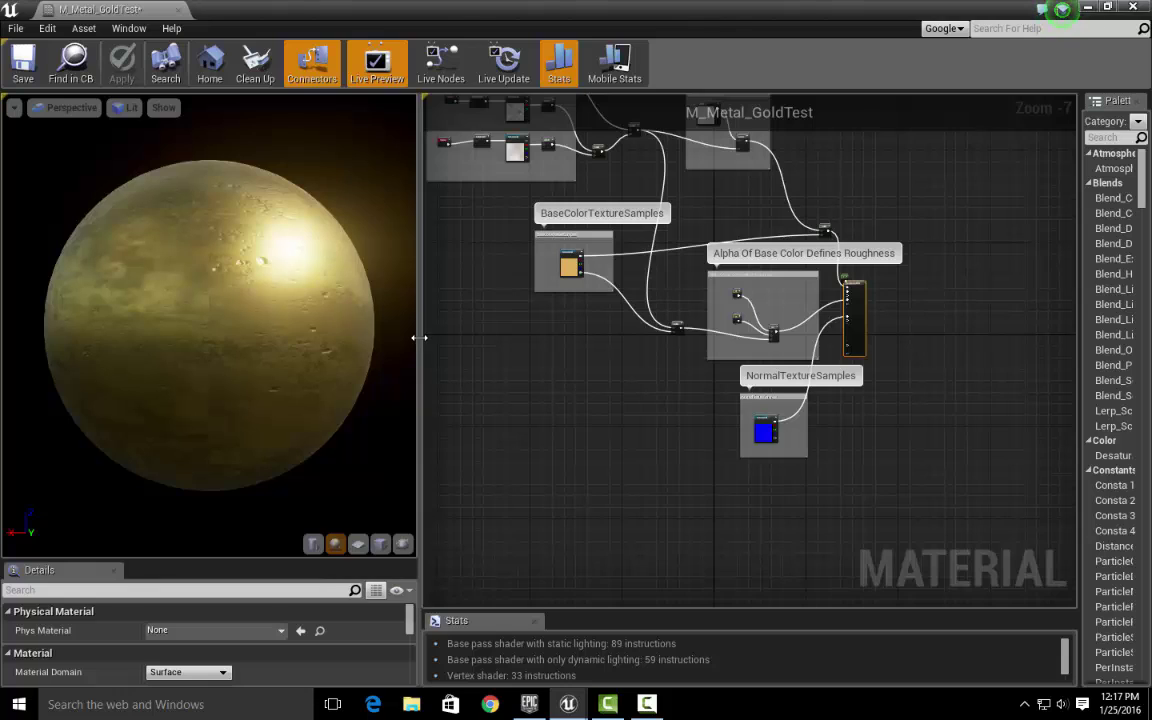
pyautogui.moveTo(420, 340); pyautogui.dragTo(515, 334)
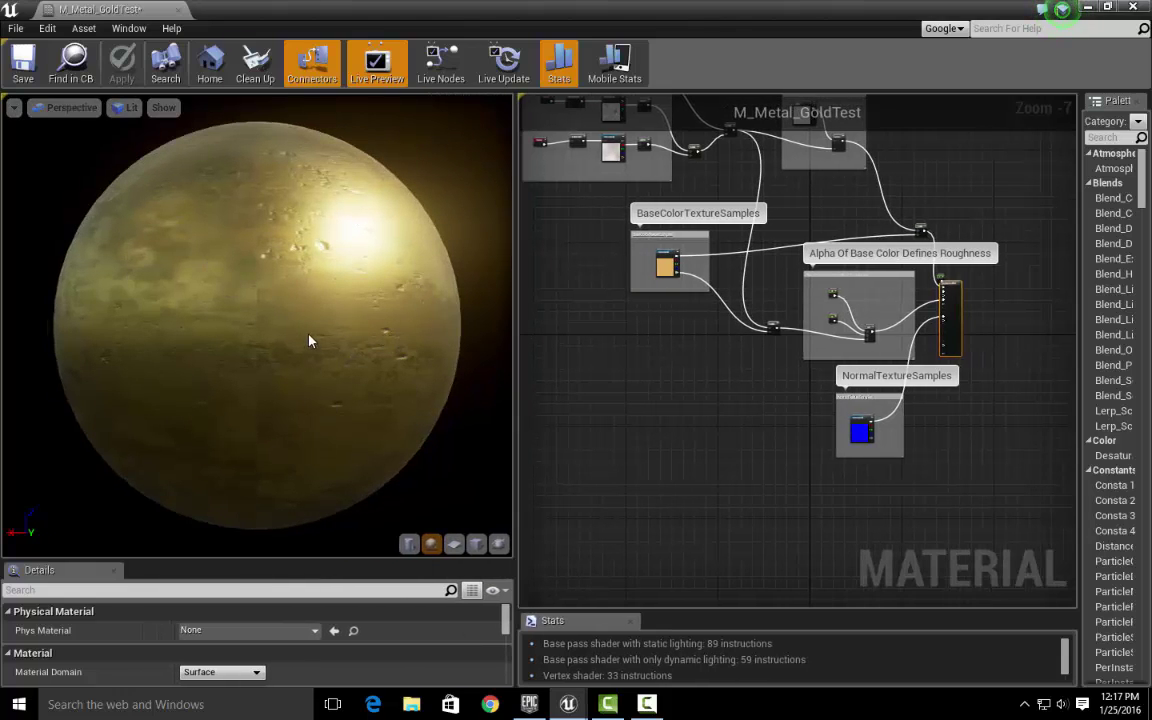
# Step: Examine the gold preview sphere from another angle and review the inputs of the final M_Metal_GoldTest node
pyautogui.moveTo(307, 315); pyautogui.dragTo(175, 317)
pyautogui.moveTo(697, 205); pyautogui.dragTo(757, 418, button='right')
pyautogui.scroll(3, 755, 412)
pyautogui.moveTo(986, 445); pyautogui.dragTo(720, 168, button='right')
pyautogui.moveTo(988, 463)
pyautogui.mouseDown(button='right')
pyautogui.moveTo(754, 351)
pyautogui.moveTo(890, 252)
pyautogui.moveTo(887, 320)
pyautogui.mouseUp(button='right')
pyautogui.scroll(4, 754, 351)
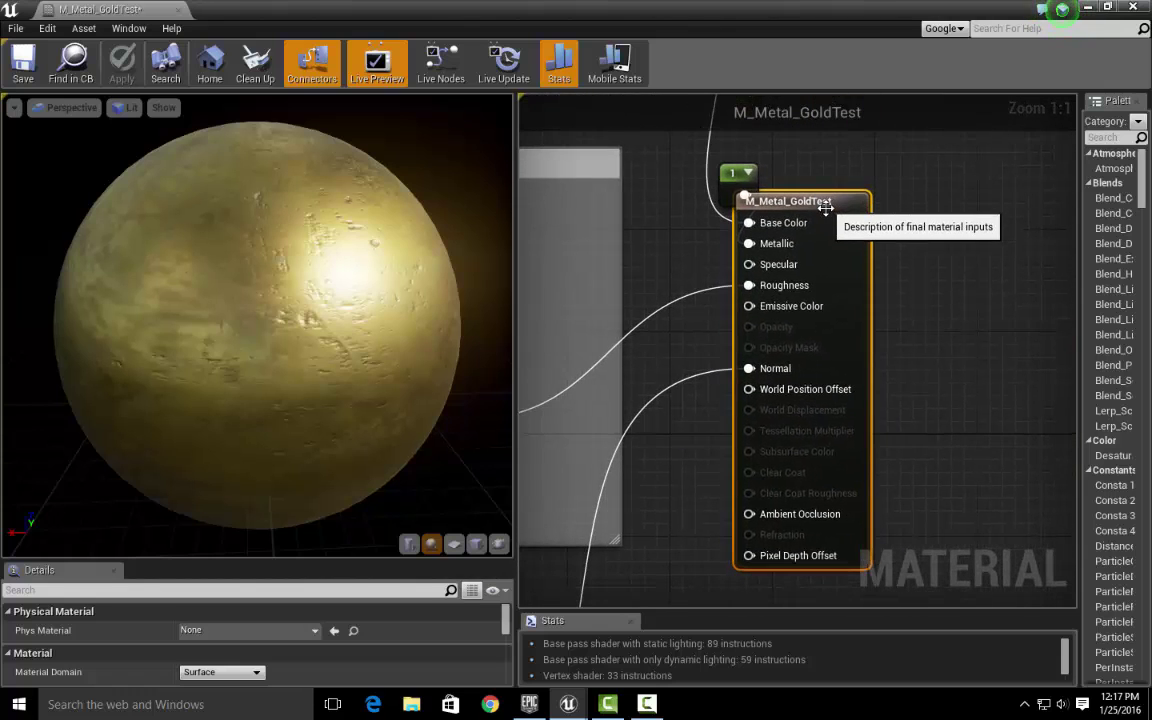
pyautogui.moveTo(928, 356); pyautogui.dragTo(1018, 278)
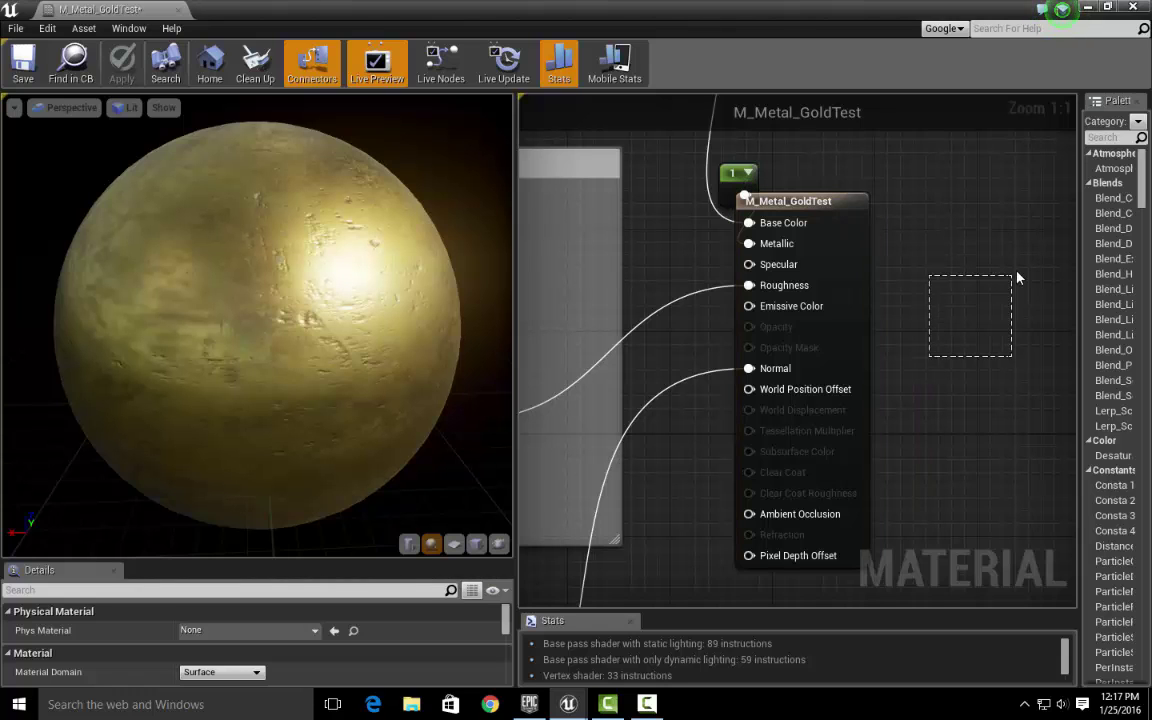
# Step: Examine the texture sample in the NormalTextureSamples group and trace its connection to the final material node
pyautogui.scroll(-5, 923, 330)
pyautogui.moveTo(732, 319); pyautogui.dragTo(866, 99, button='right')
pyautogui.scroll(2, 757, 342)
pyautogui.moveTo(864, 328); pyautogui.dragTo(780, 362, button='right')
pyautogui.click(687, 452)
pyautogui.moveTo(808, 295); pyautogui.dragTo(700, 395, button='right')
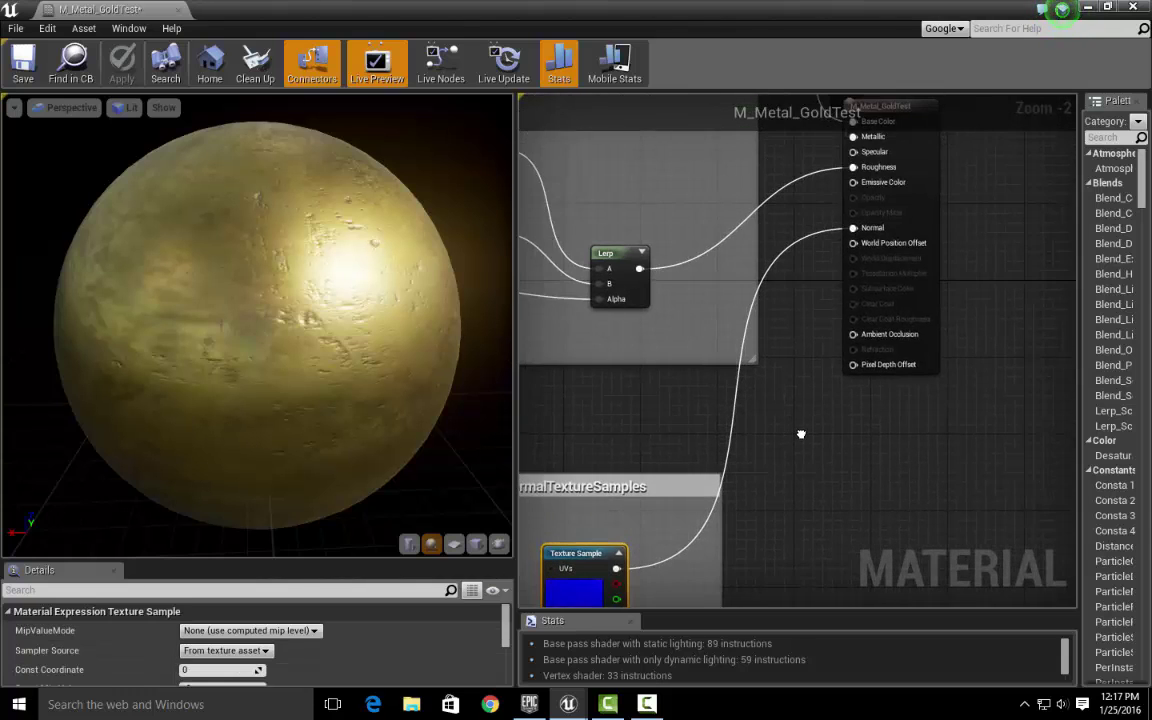
pyautogui.moveTo(800, 432); pyautogui.dragTo(576, 442, button='right')
pyautogui.scroll(1, 833, 442)
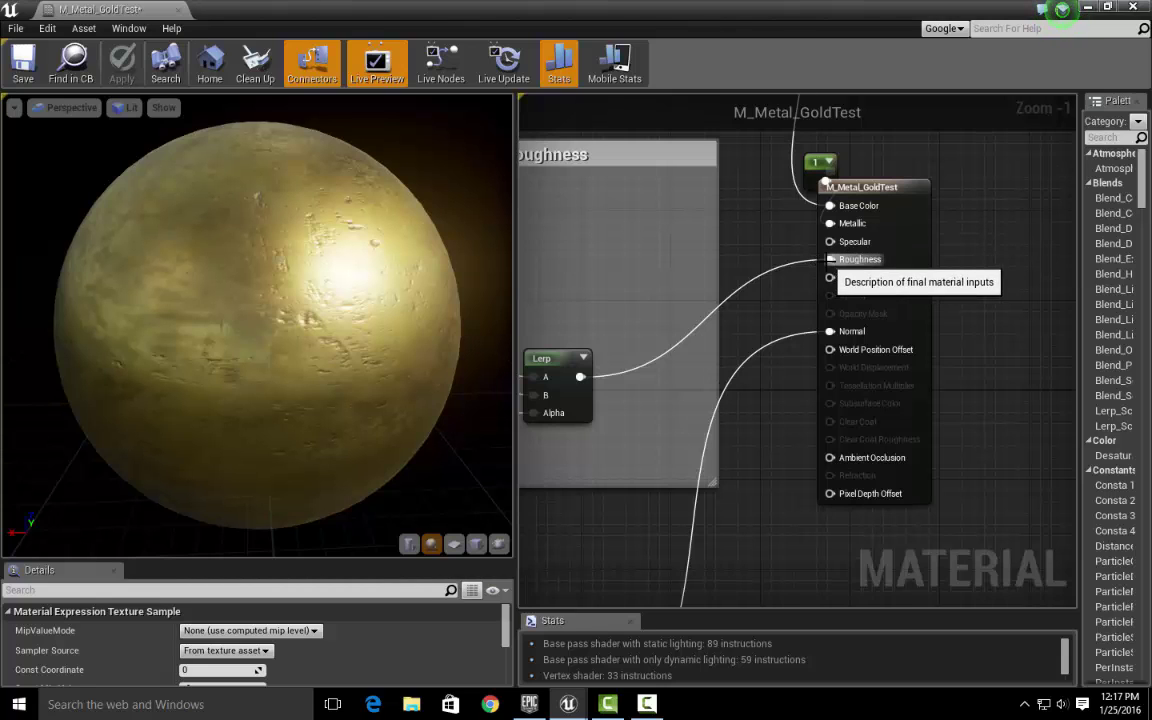
# Step: Inspect the Lerp node and its two constants in the group that defines the material's roughness
pyautogui.moveTo(640, 360); pyautogui.dragTo(972, 363, button='right')
pyautogui.scroll(-2, 936, 365)
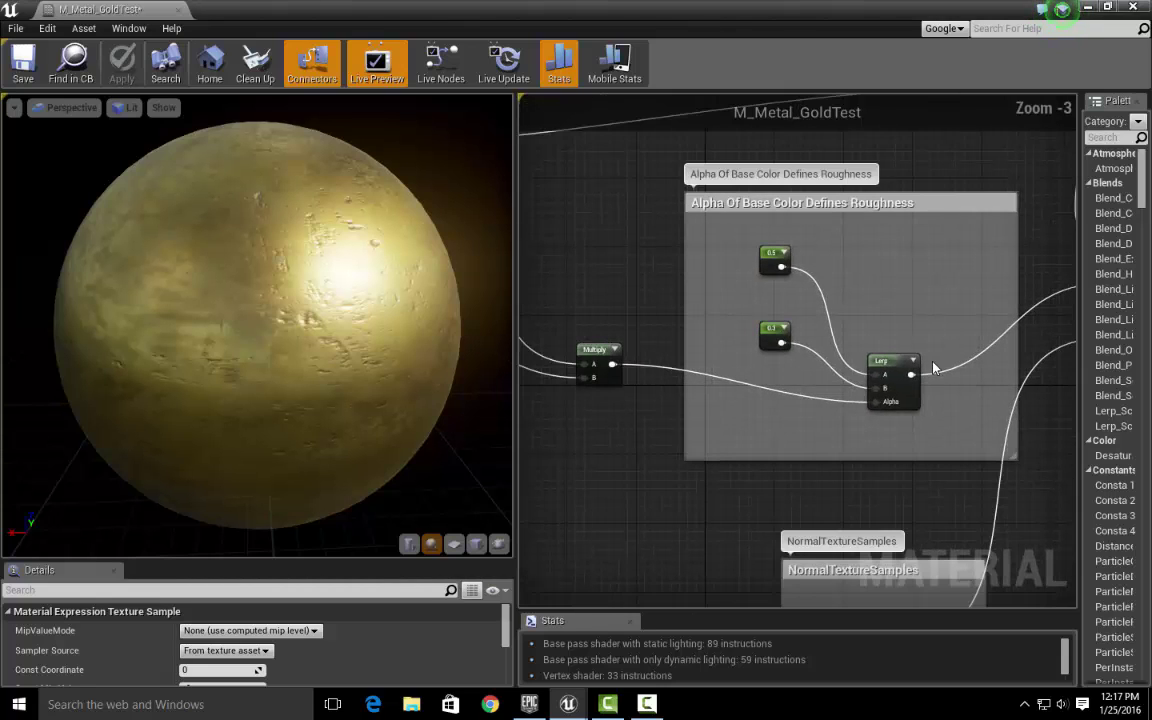
pyautogui.moveTo(852, 265); pyautogui.dragTo(916, 212, button='right')
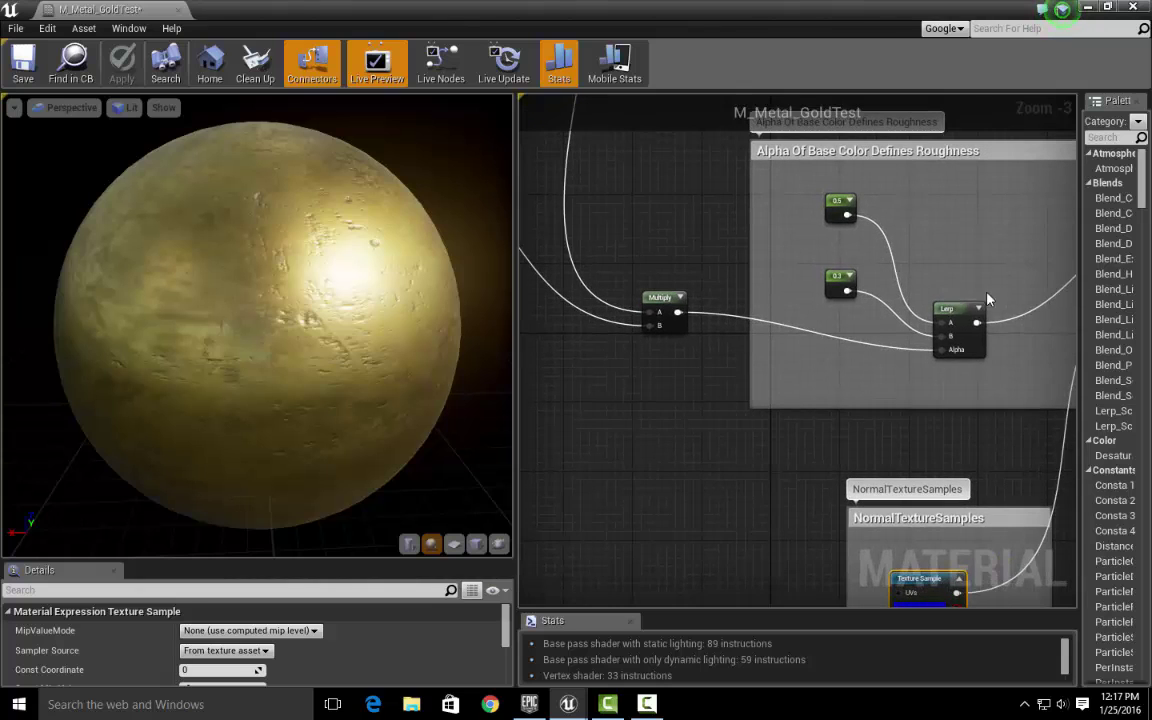
pyautogui.click(893, 380)
pyautogui.click(839, 196)
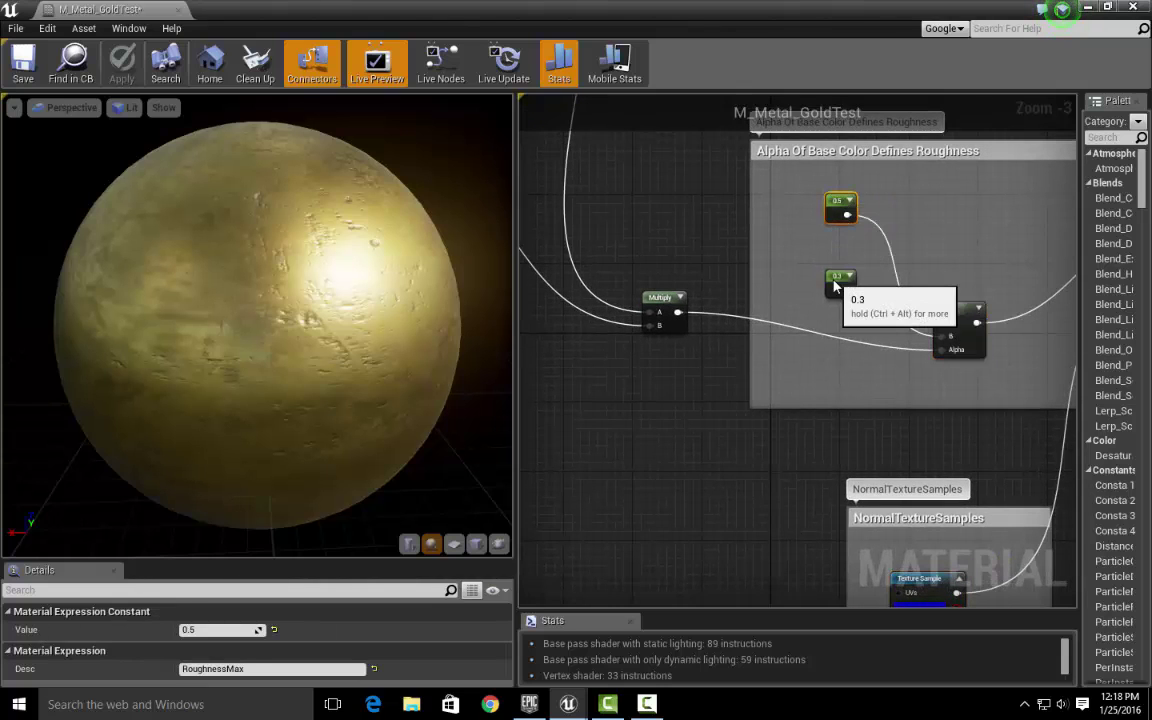
pyautogui.click(840, 279)
# Step: Examine the base color texture sample and the node chains in the Macro Texture Variation group
pyautogui.moveTo(579, 129); pyautogui.dragTo(897, 231, button='right')
pyautogui.click(635, 190)
pyautogui.scroll(-2, 725, 230)
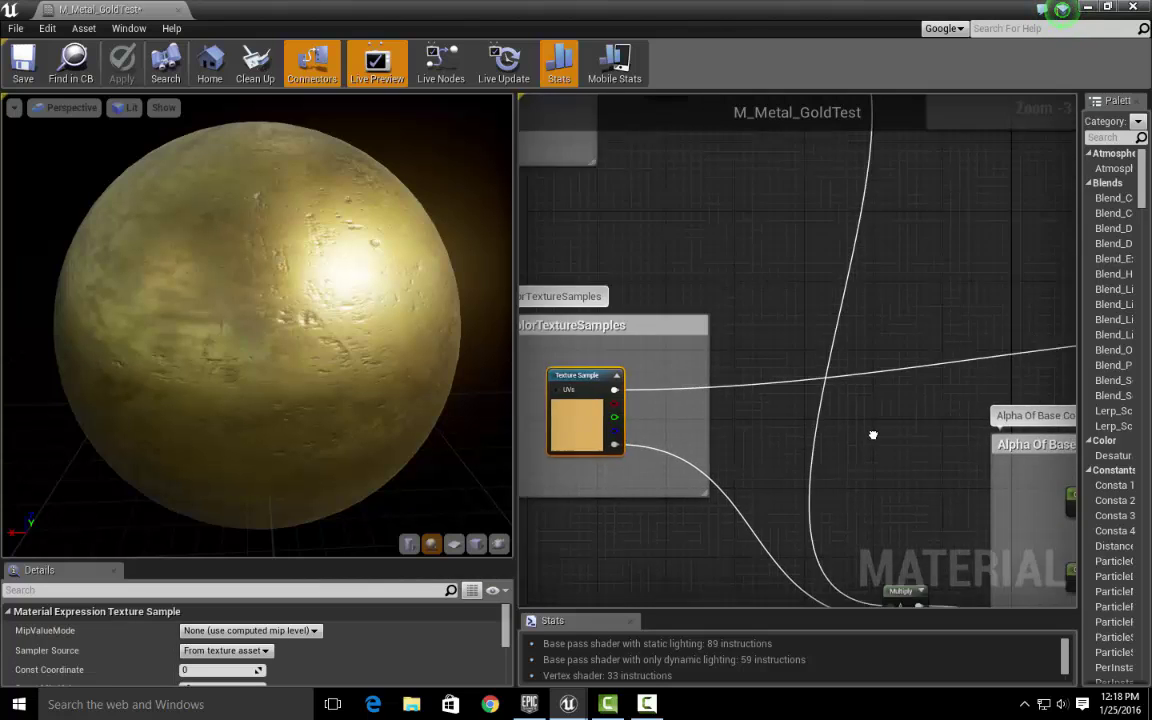
pyautogui.moveTo(874, 434); pyautogui.dragTo(884, 342, button='right')
pyautogui.moveTo(896, 286); pyautogui.dragTo(944, 250, button='right')
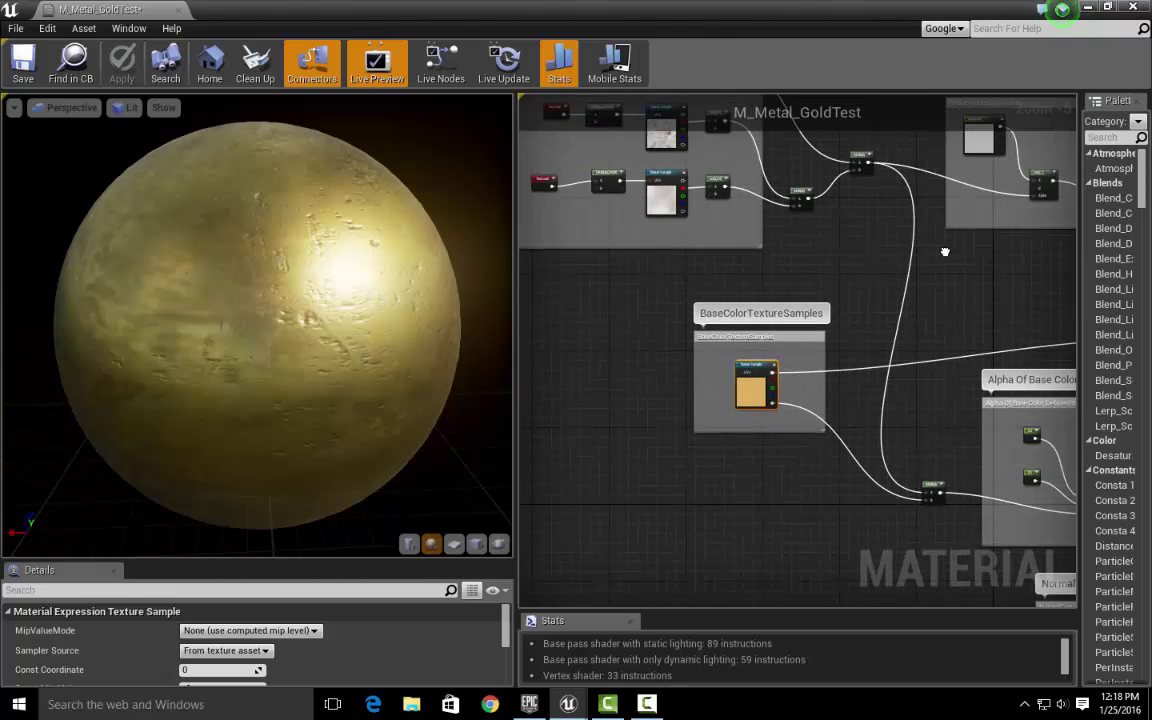
pyautogui.moveTo(783, 195); pyautogui.dragTo(973, 411, button='right')
pyautogui.scroll(3, 790, 325)
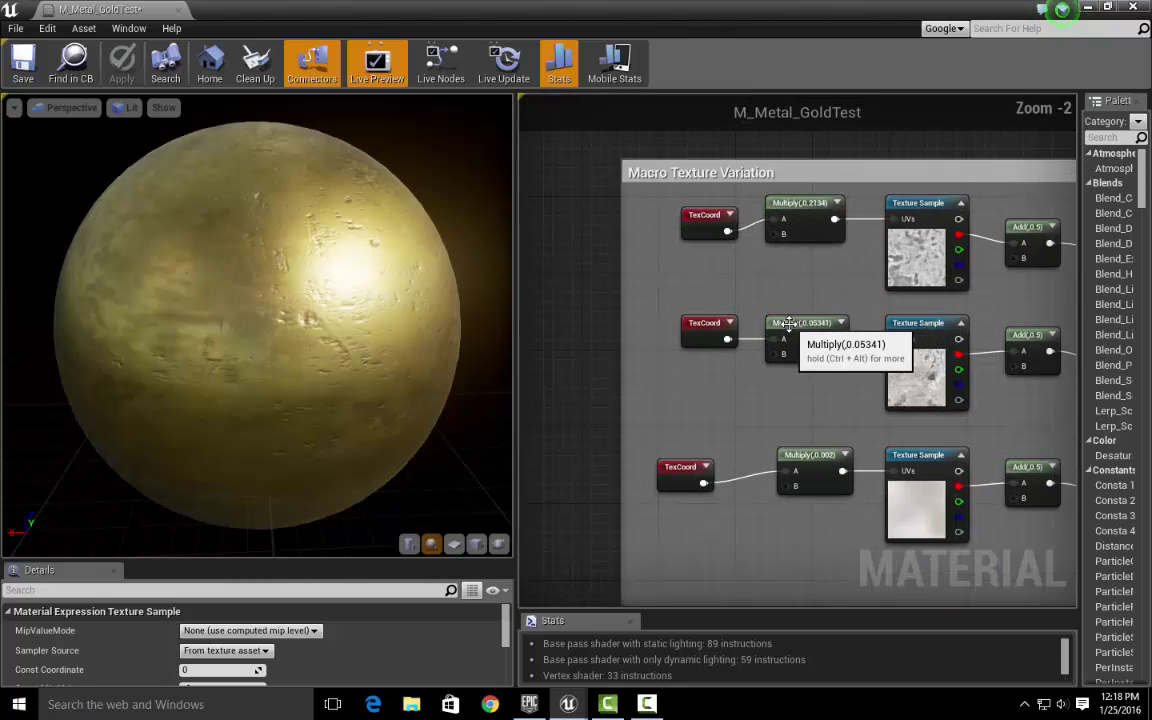
pyautogui.scroll(-2, 790, 325)
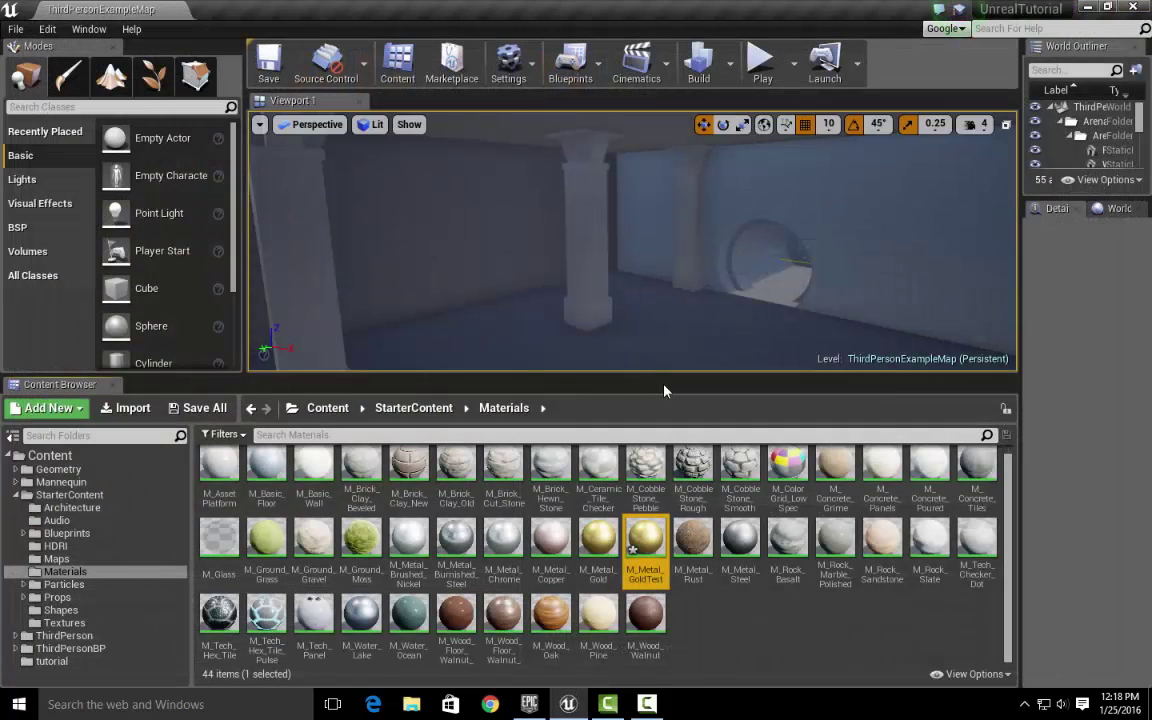
# Step: Create a new material named M_WarmGray in the tutorial folder of the Content Browser
pyautogui.moveTo(668, 374); pyautogui.dragTo(683, 314)
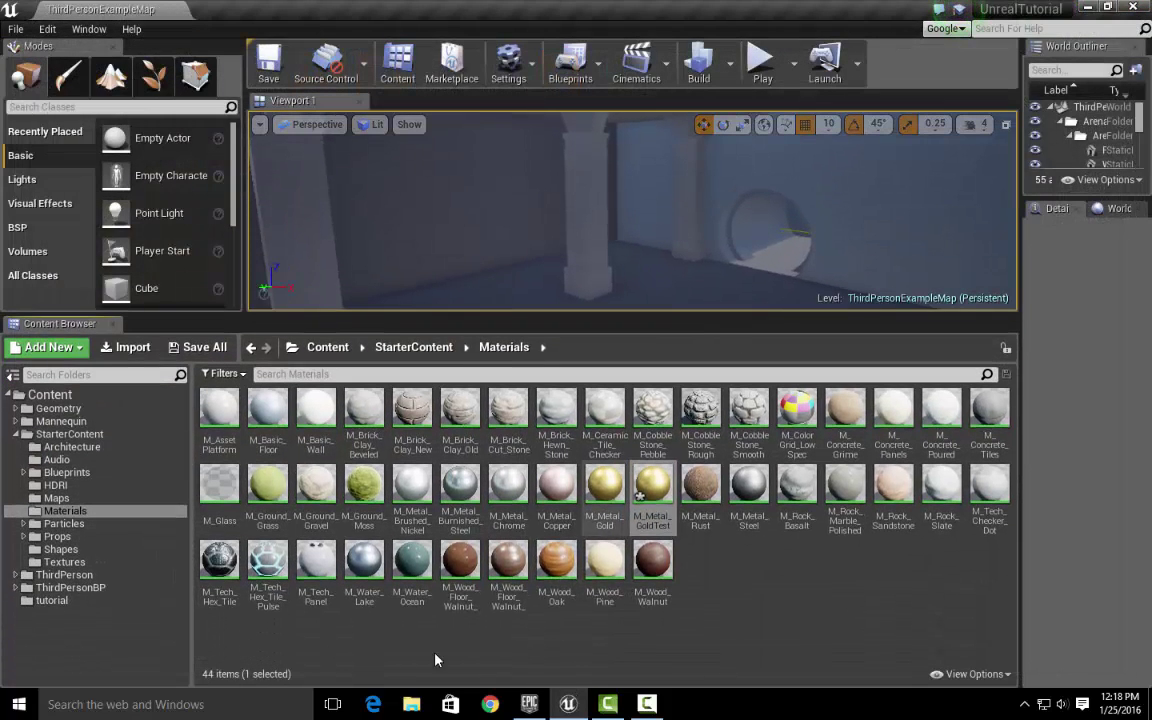
pyautogui.click(45, 603)
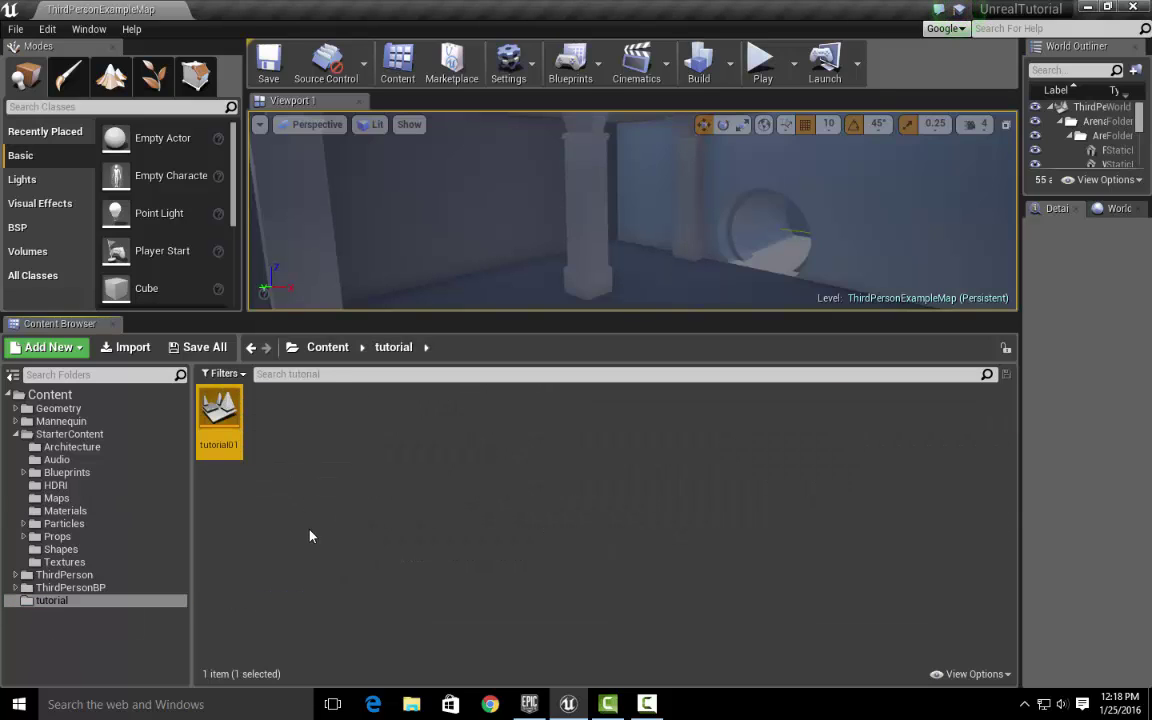
pyautogui.rightClick(316, 450)
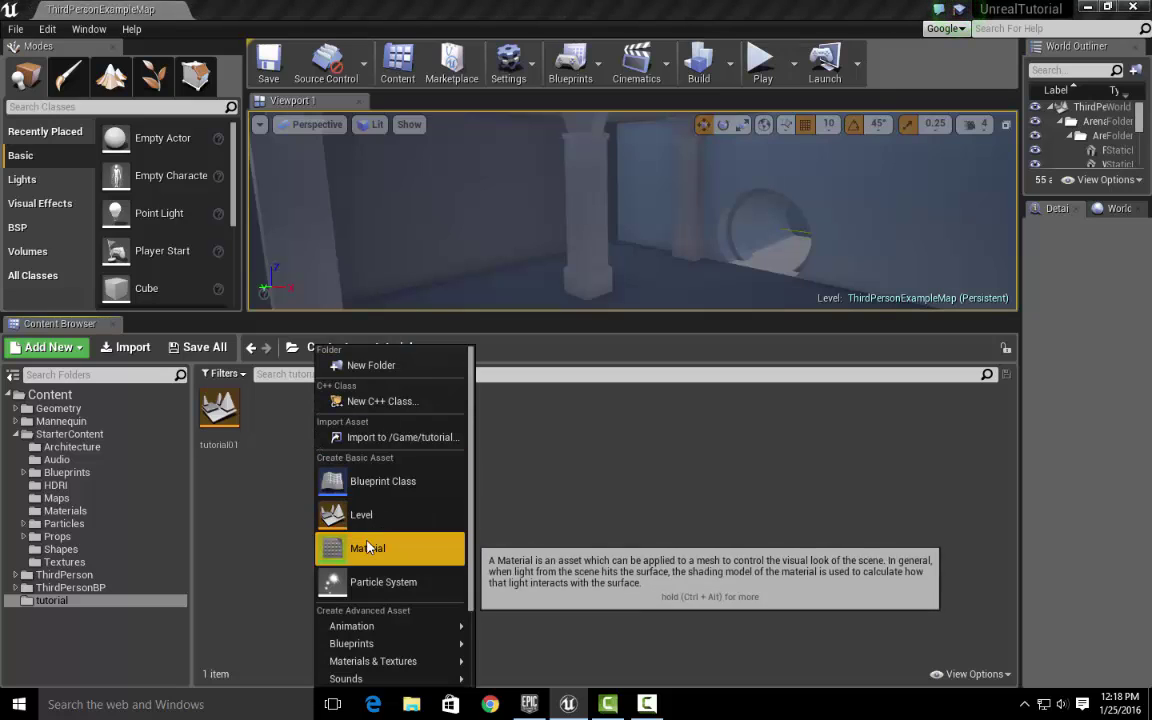
pyautogui.click(368, 549)
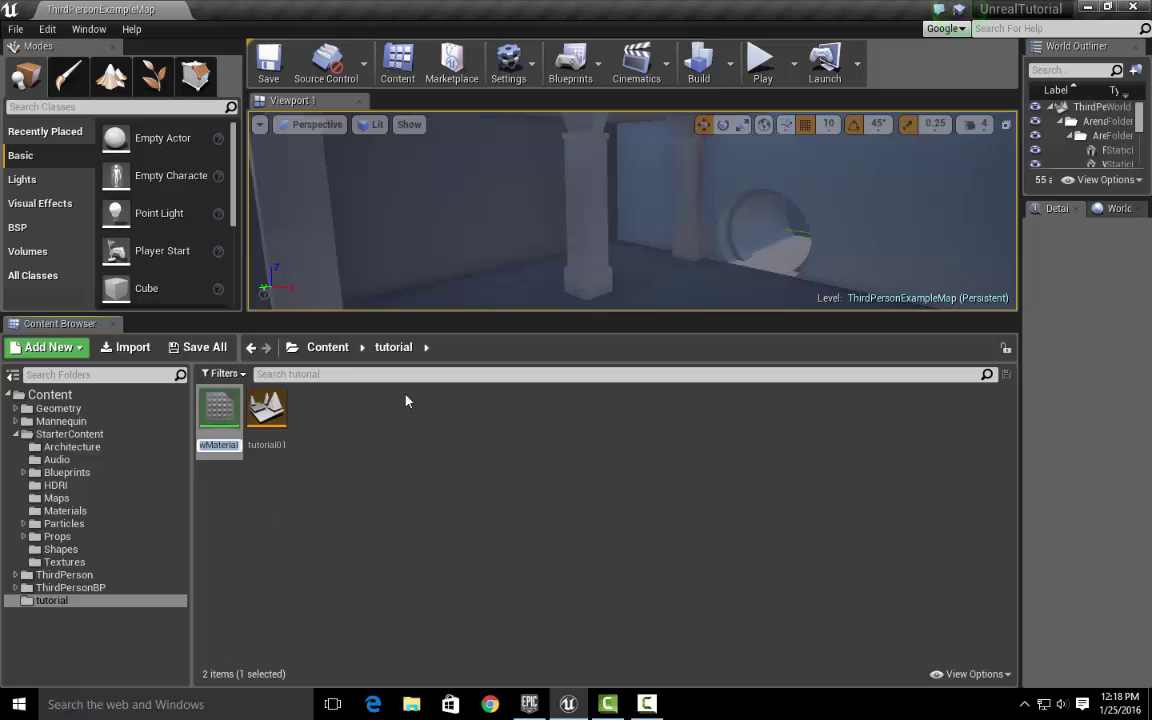
pyautogui.write('M')
pyautogui.write('_')
pyautogui.write('WarmGr')
pyautogui.write('ay')
pyautogui.press('Return')
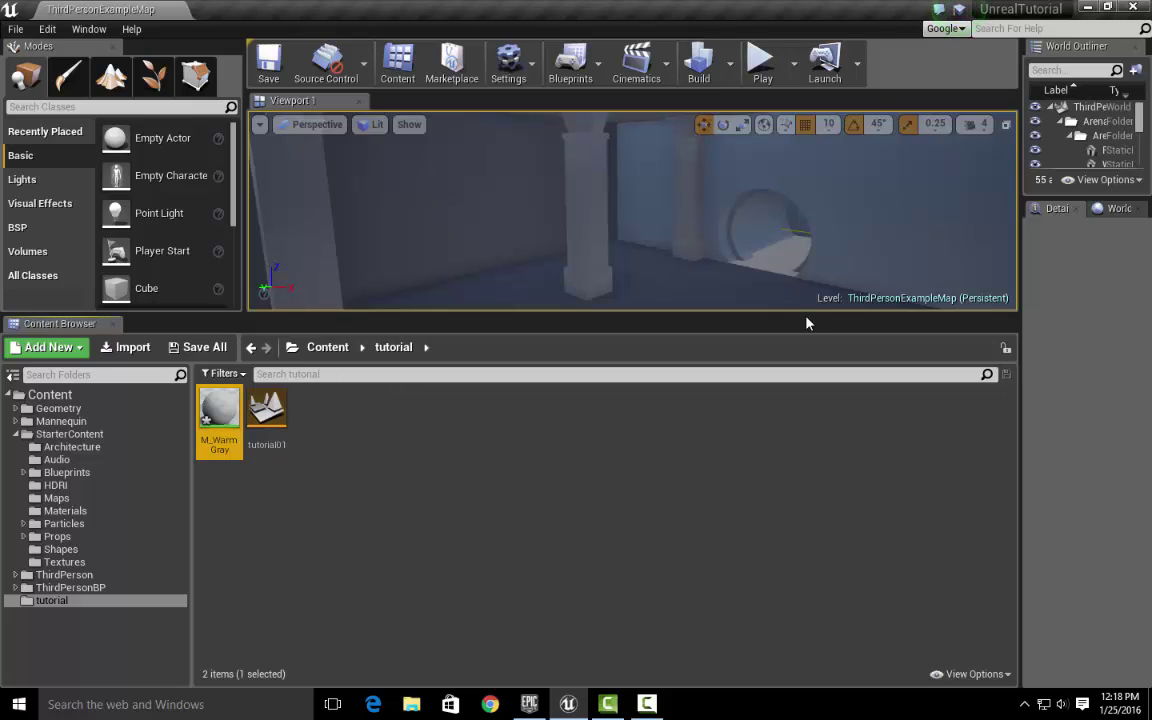
# Step: Make the level viewport taller and open the M_WarmGray material for editing
pyautogui.moveTo(830, 317); pyautogui.dragTo(830, 510)
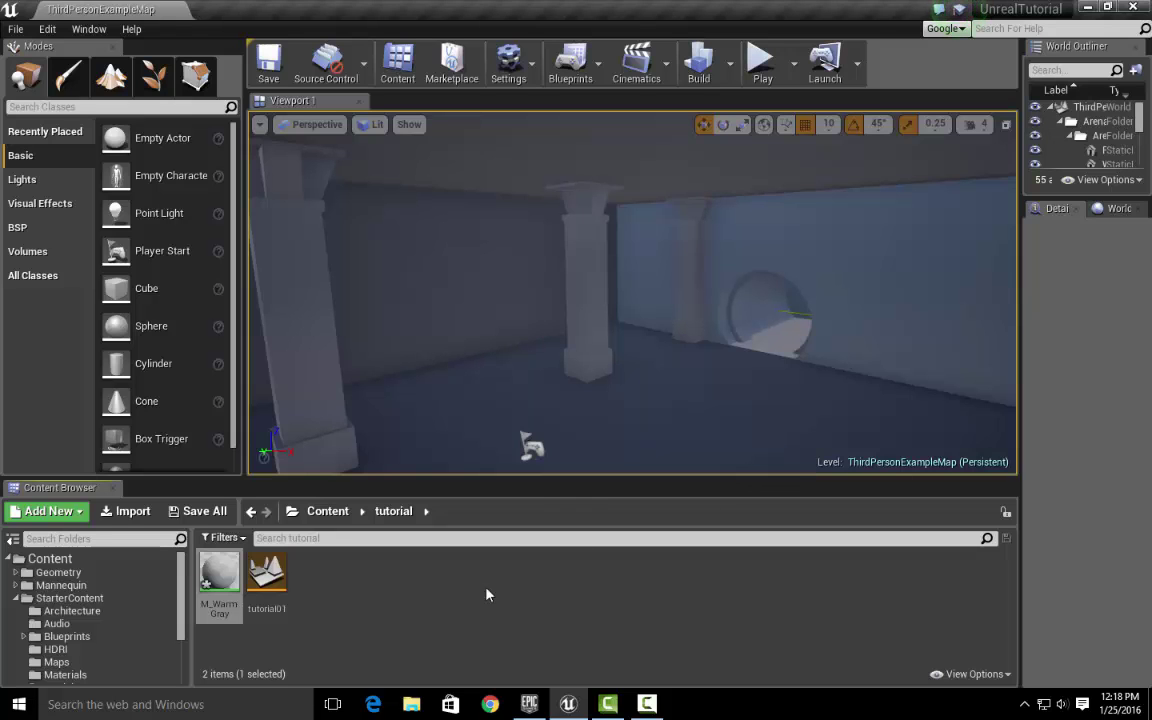
pyautogui.doubleClick(219, 584)
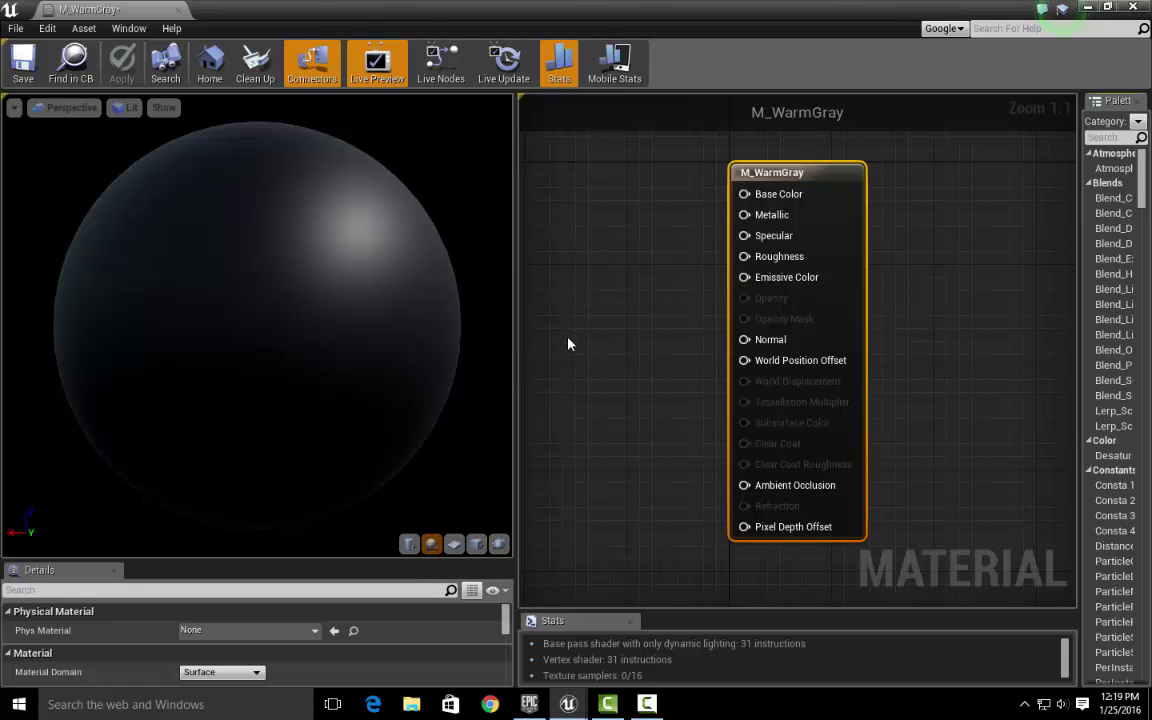
pyautogui.scroll(-4, 630, 310)
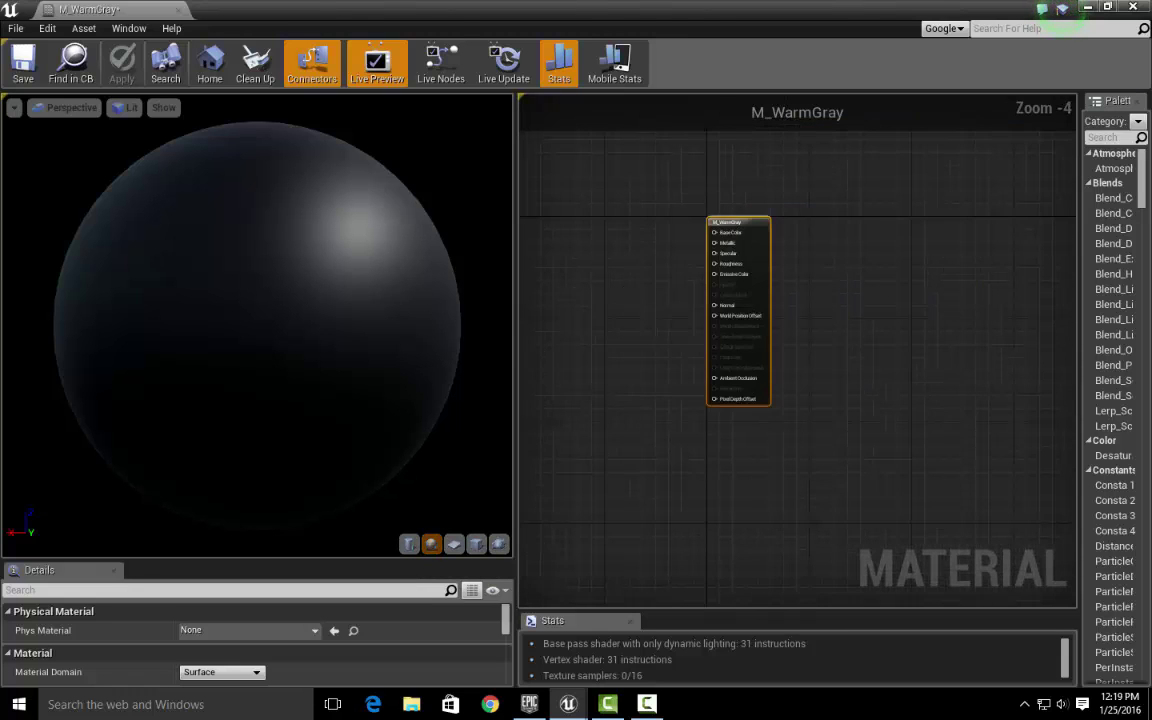
pyautogui.moveTo(563, 277); pyautogui.dragTo(636, 294, button='right')
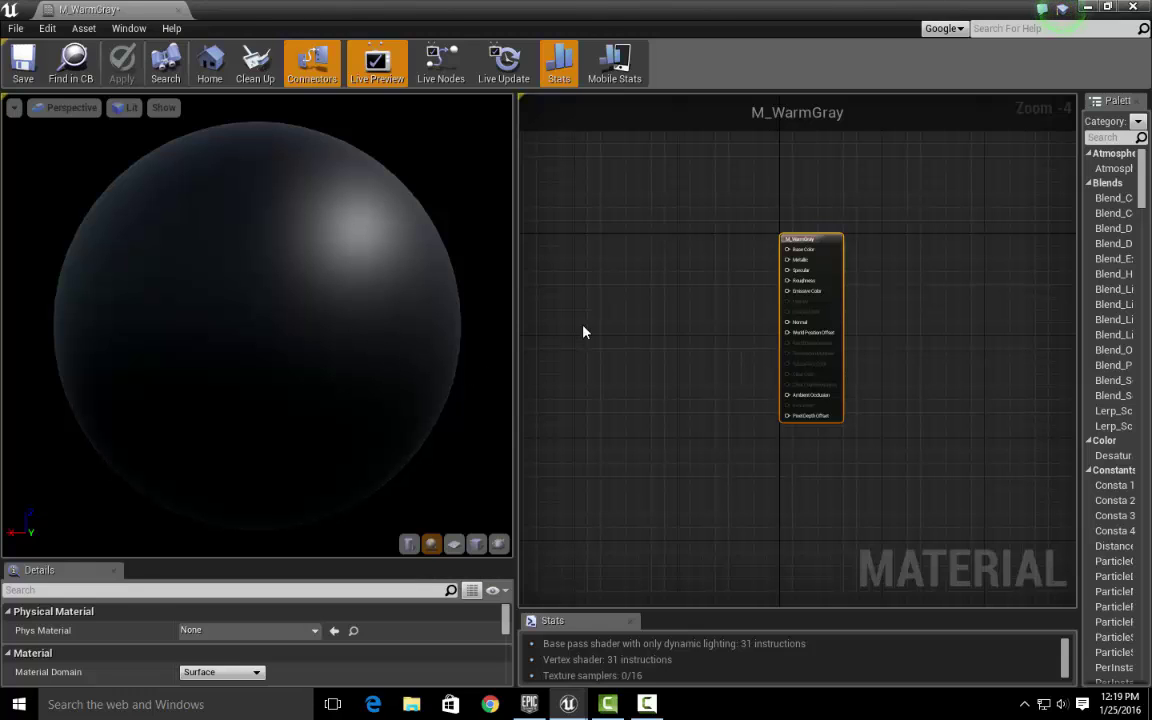
# Step: Add a Constant3Vector node connected to the Base Color input of the M_WarmGray material node
pyautogui.scroll(4, 775, 285)
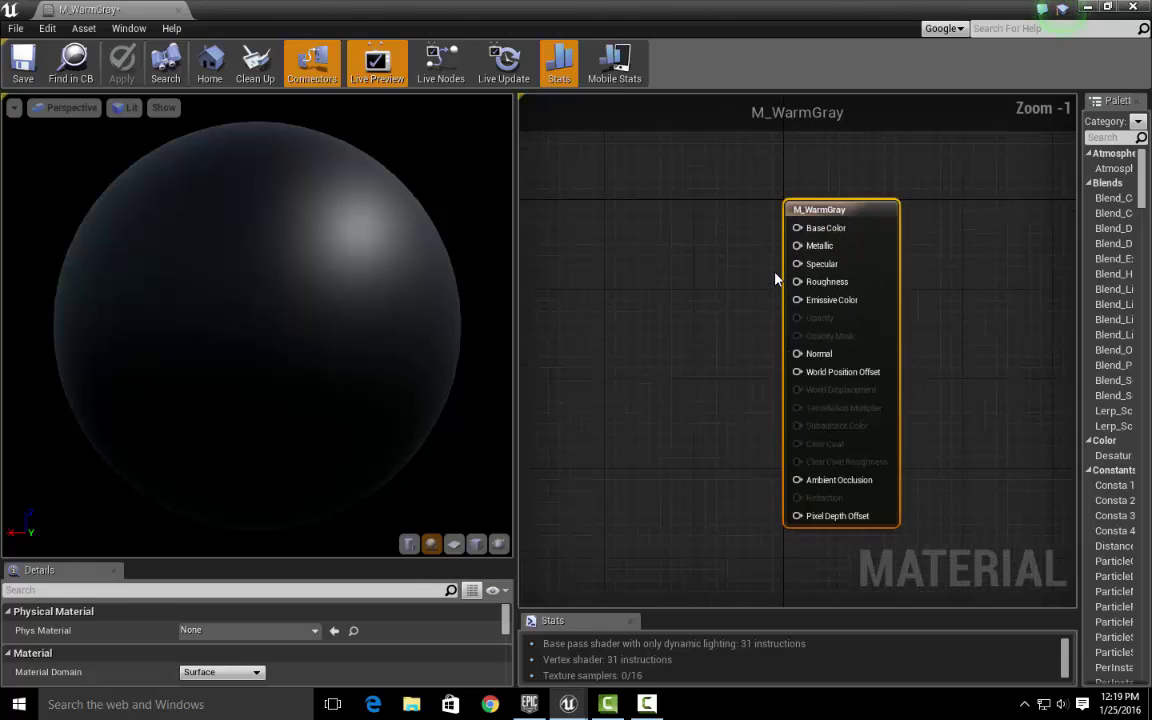
pyautogui.moveTo(964, 293); pyautogui.dragTo(870, 264, button='right')
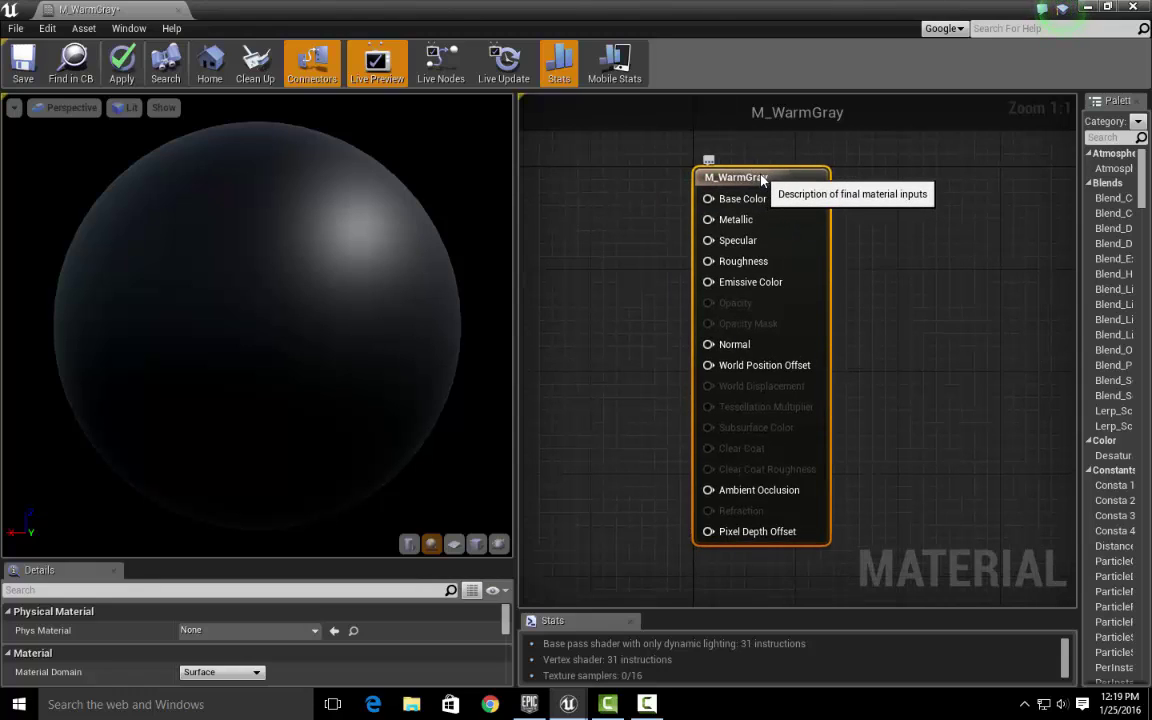
pyautogui.moveTo(762, 179); pyautogui.dragTo(811, 189)
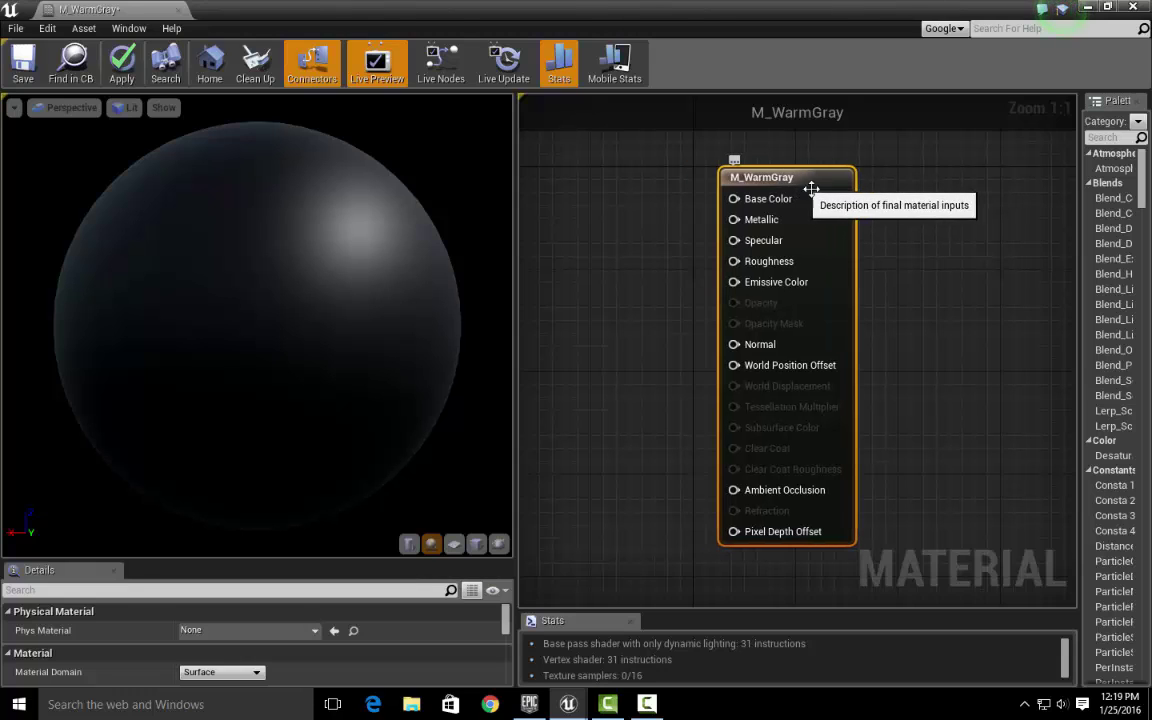
pyautogui.scroll(-1, 905, 213)
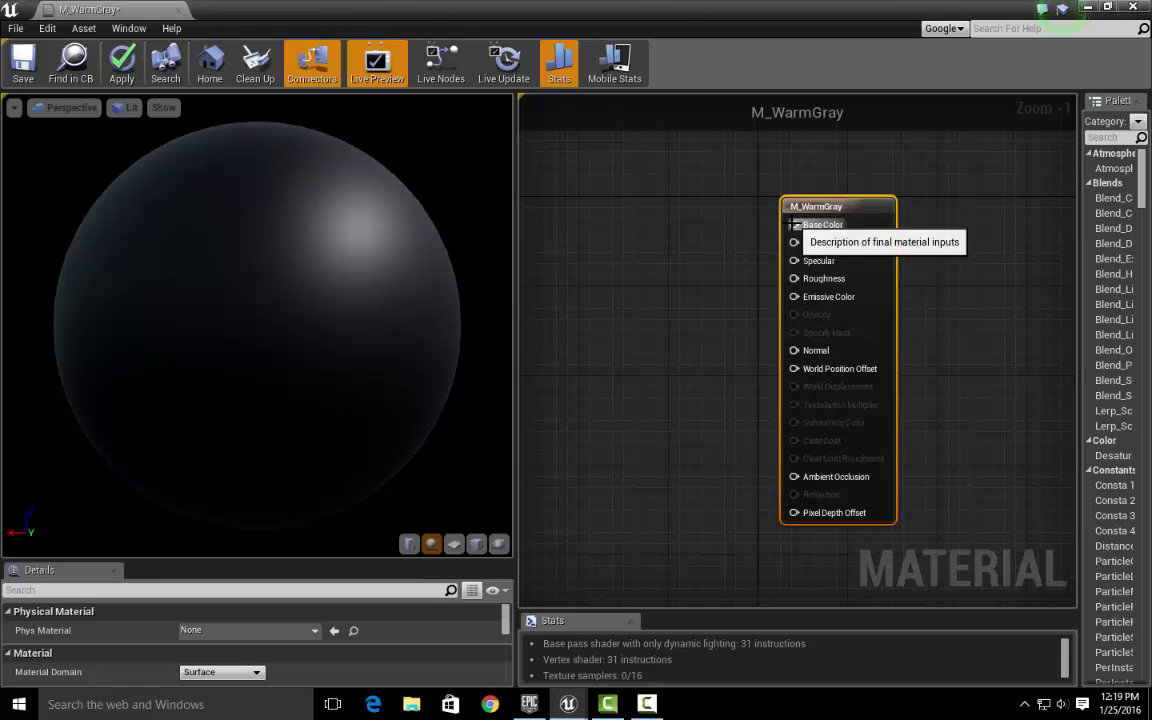
pyautogui.moveTo(788, 229); pyautogui.dragTo(690, 291)
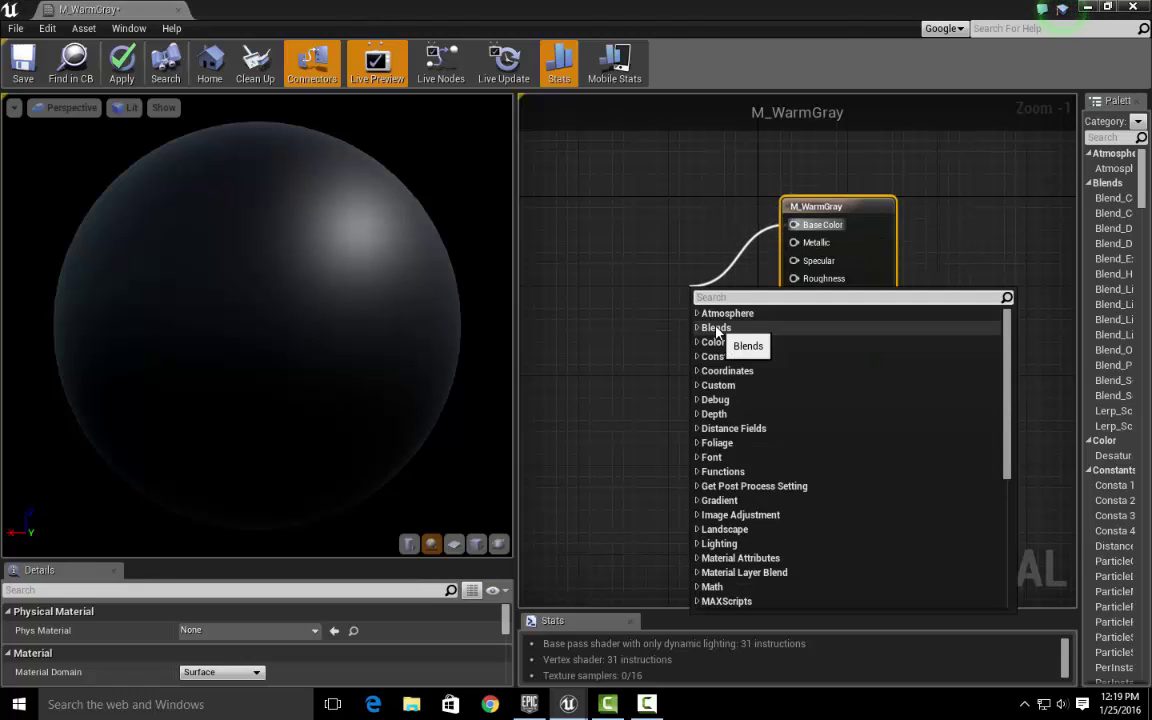
pyautogui.write('constat')
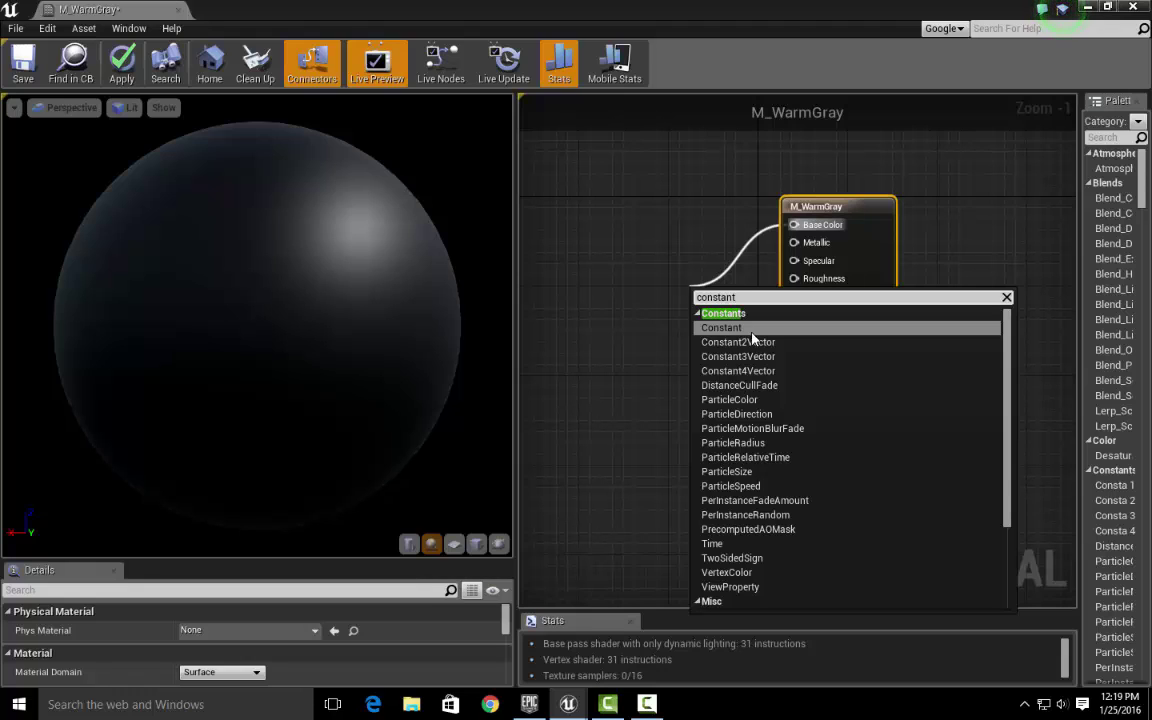
pyautogui.click(760, 358)
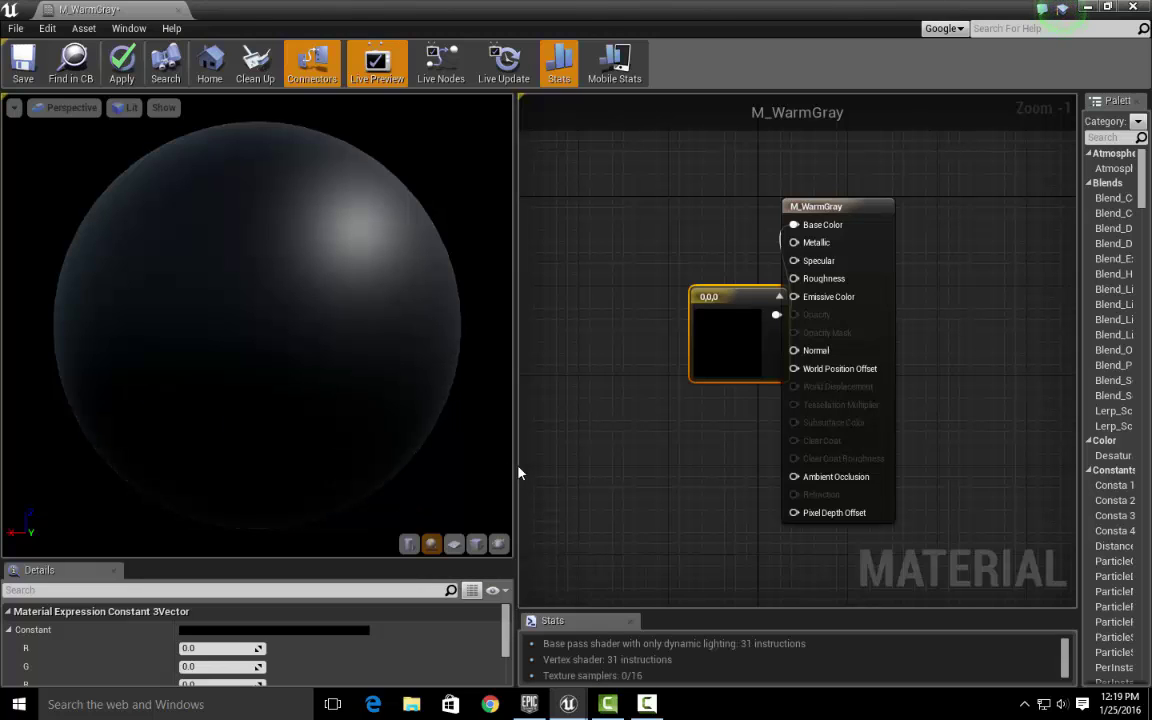
# Step: Enlarge the Details area and set the Constant3Vector color to a warm beige of R 0.55, G 0.463271, B 0.322297
pyautogui.moveTo(517, 473); pyautogui.dragTo(546, 470)
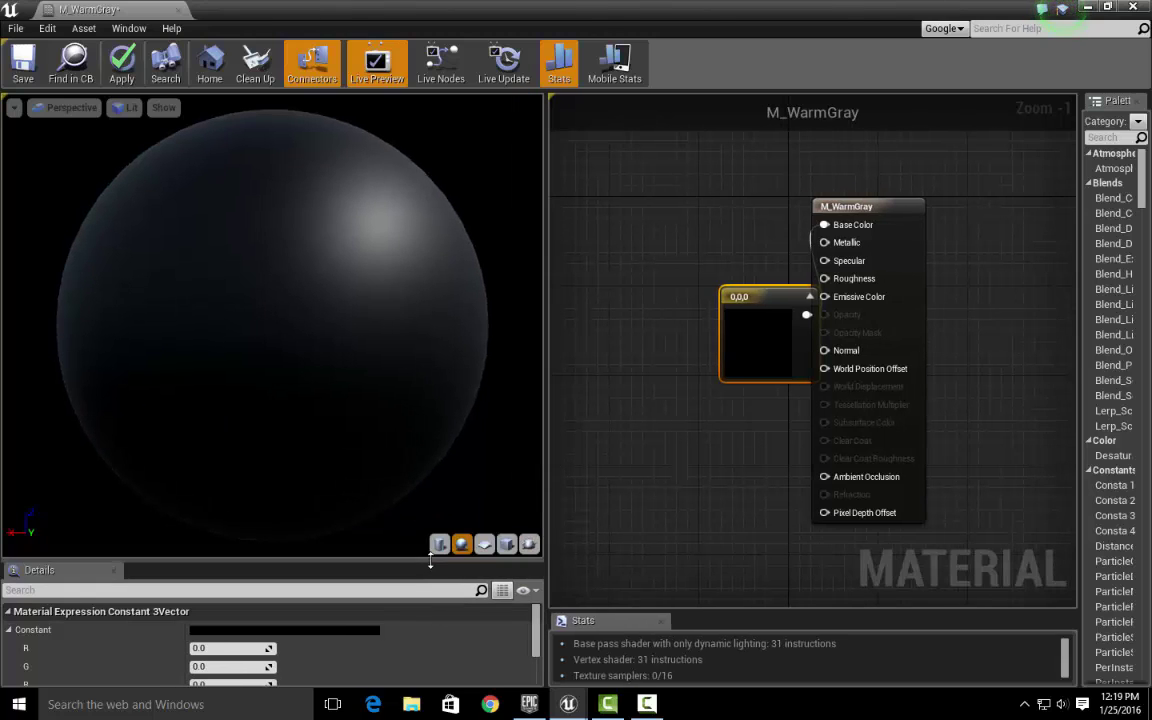
pyautogui.moveTo(430, 560); pyautogui.dragTo(430, 457)
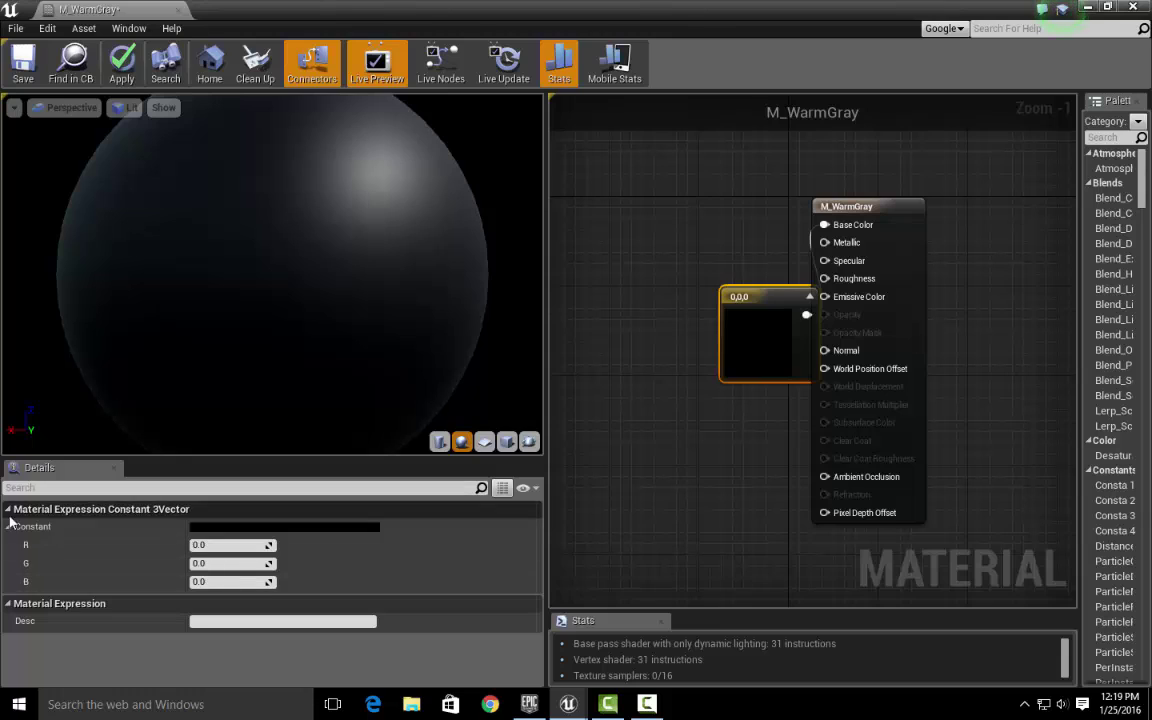
pyautogui.click(9, 528)
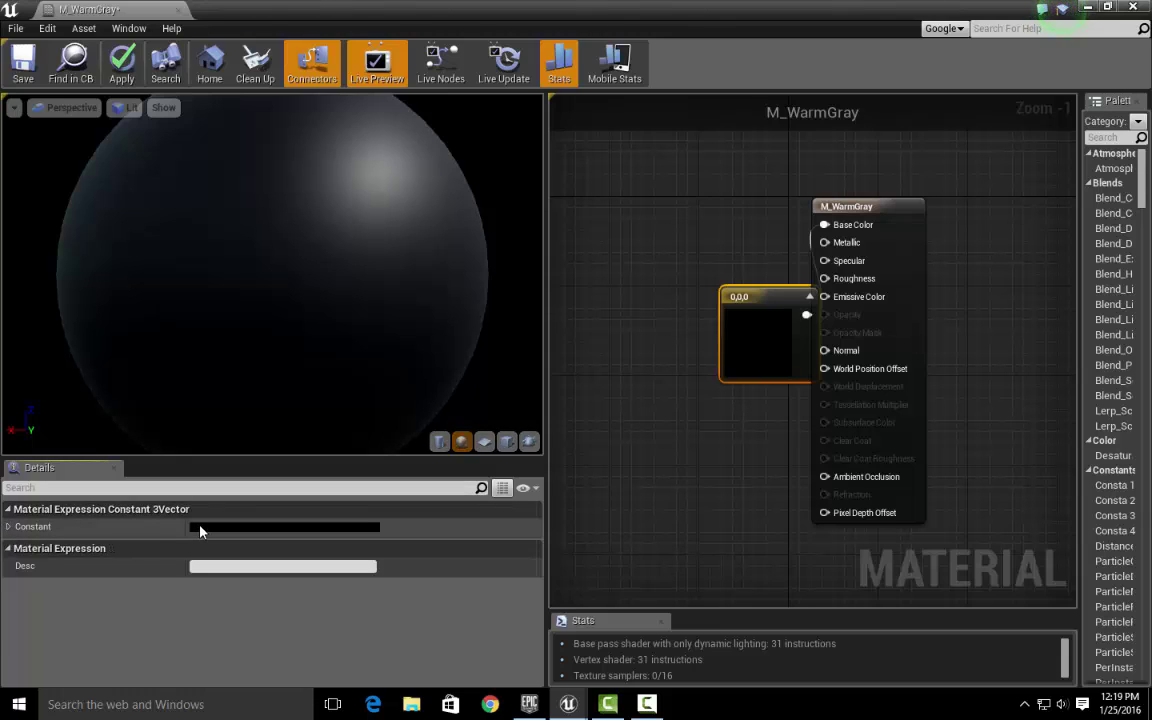
pyautogui.click(9, 528)
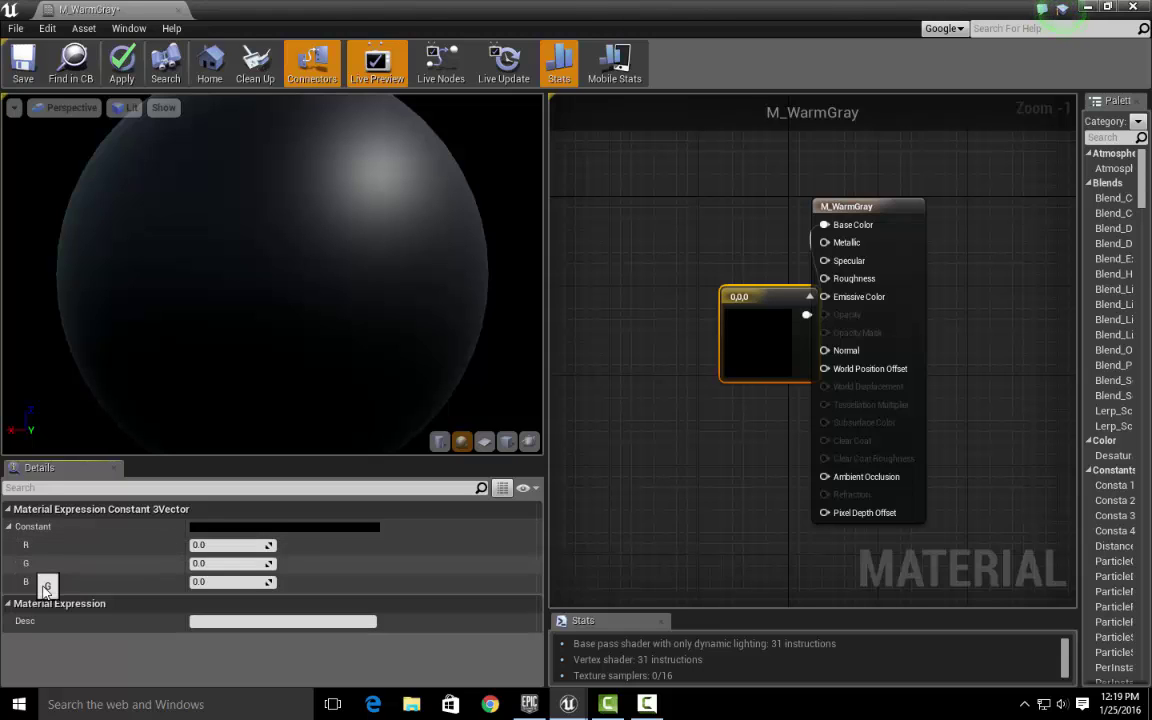
pyautogui.click(234, 527)
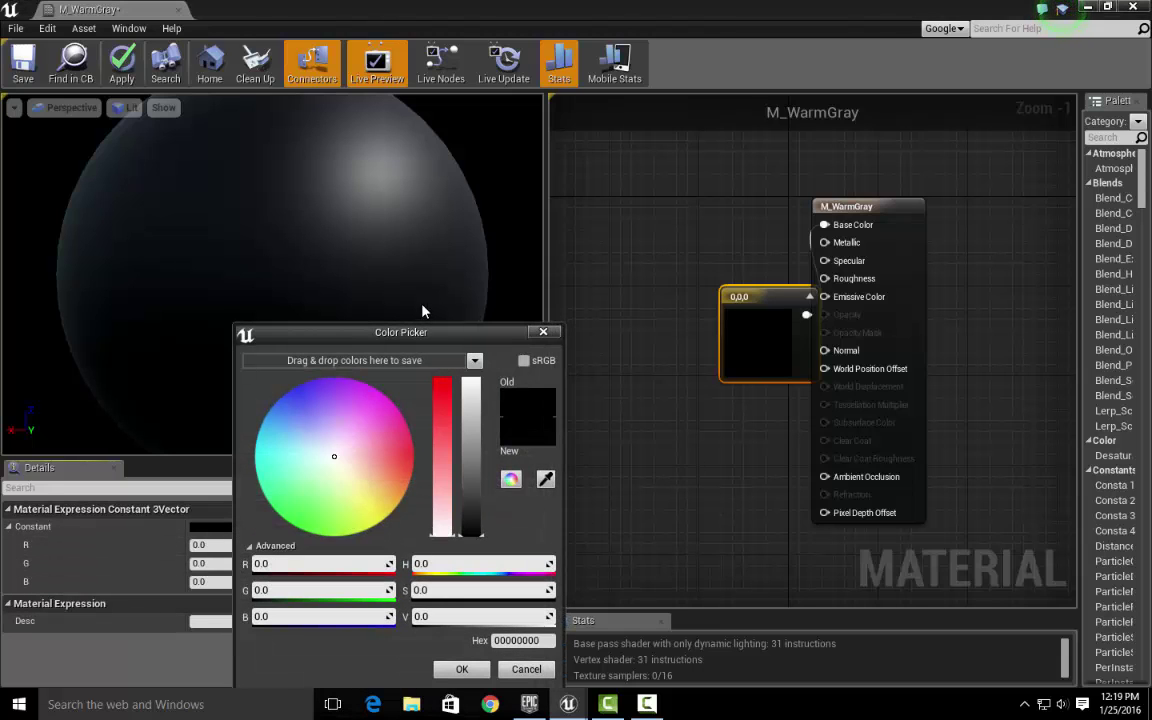
pyautogui.moveTo(436, 343); pyautogui.dragTo(658, 228)
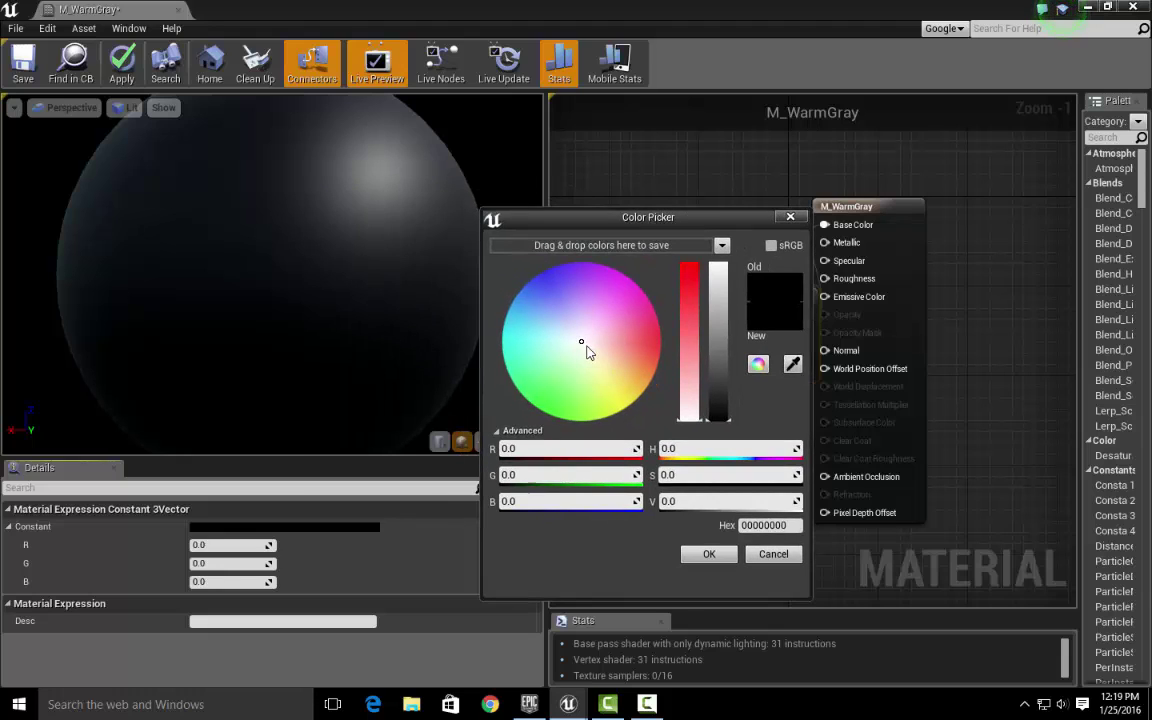
pyautogui.moveTo(583, 346)
pyautogui.mouseDown()
pyautogui.moveTo(589, 380)
pyautogui.moveTo(612, 380)
pyautogui.moveTo(600, 350)
pyautogui.mouseUp()
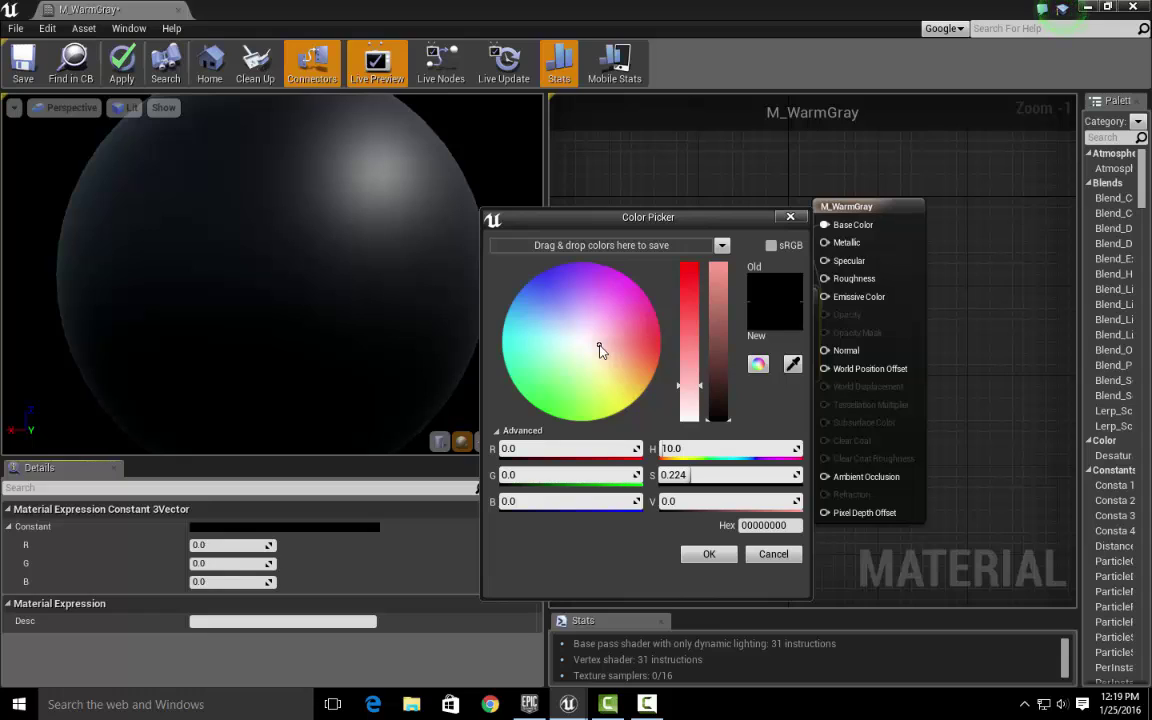
pyautogui.moveTo(600, 350); pyautogui.dragTo(645, 395)
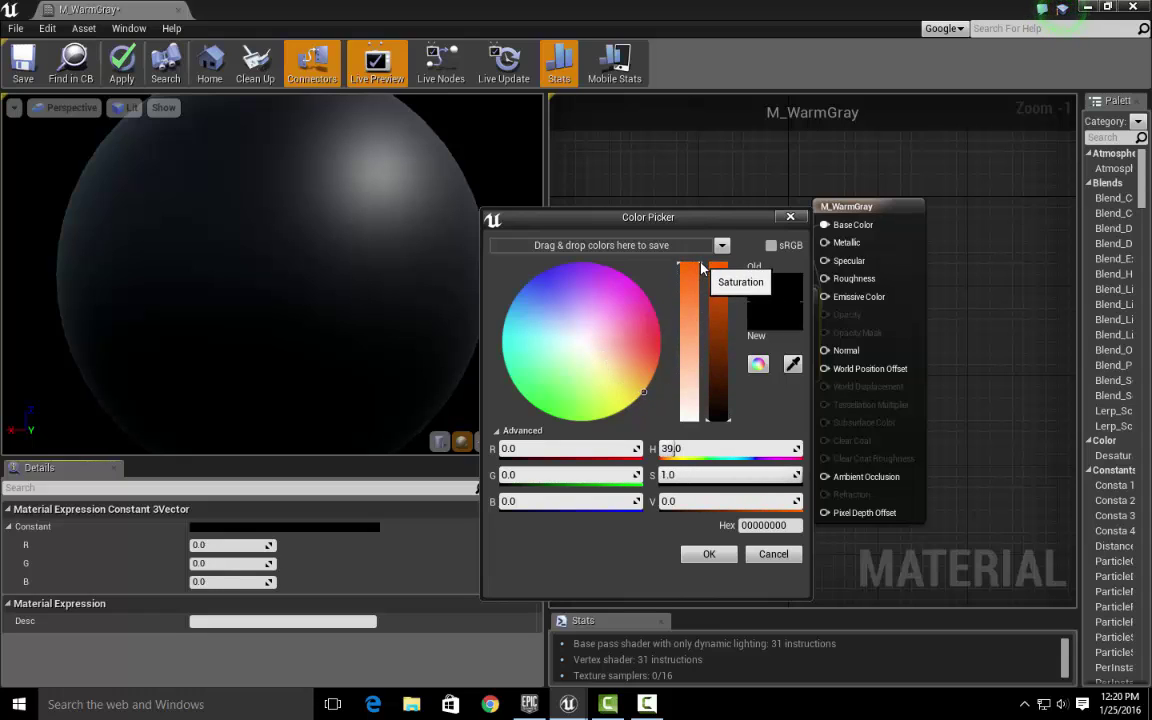
pyautogui.moveTo(701, 265); pyautogui.dragTo(703, 341)
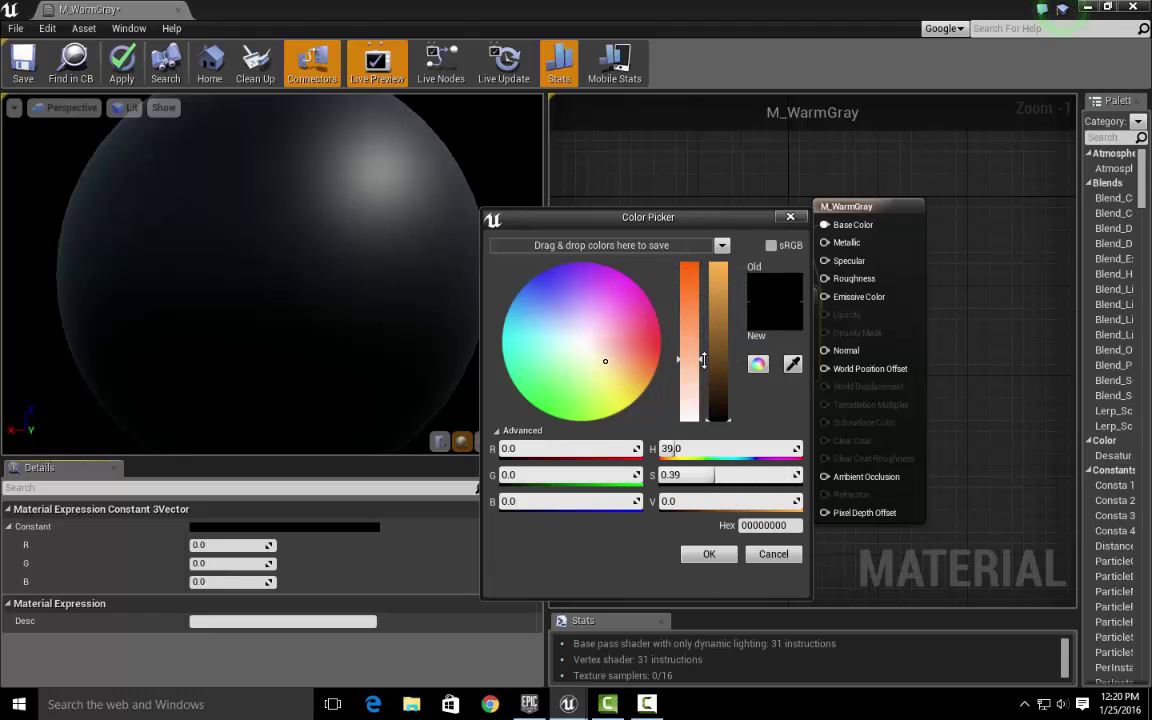
pyautogui.moveTo(718, 400); pyautogui.dragTo(729, 335)
pyautogui.click(706, 555)
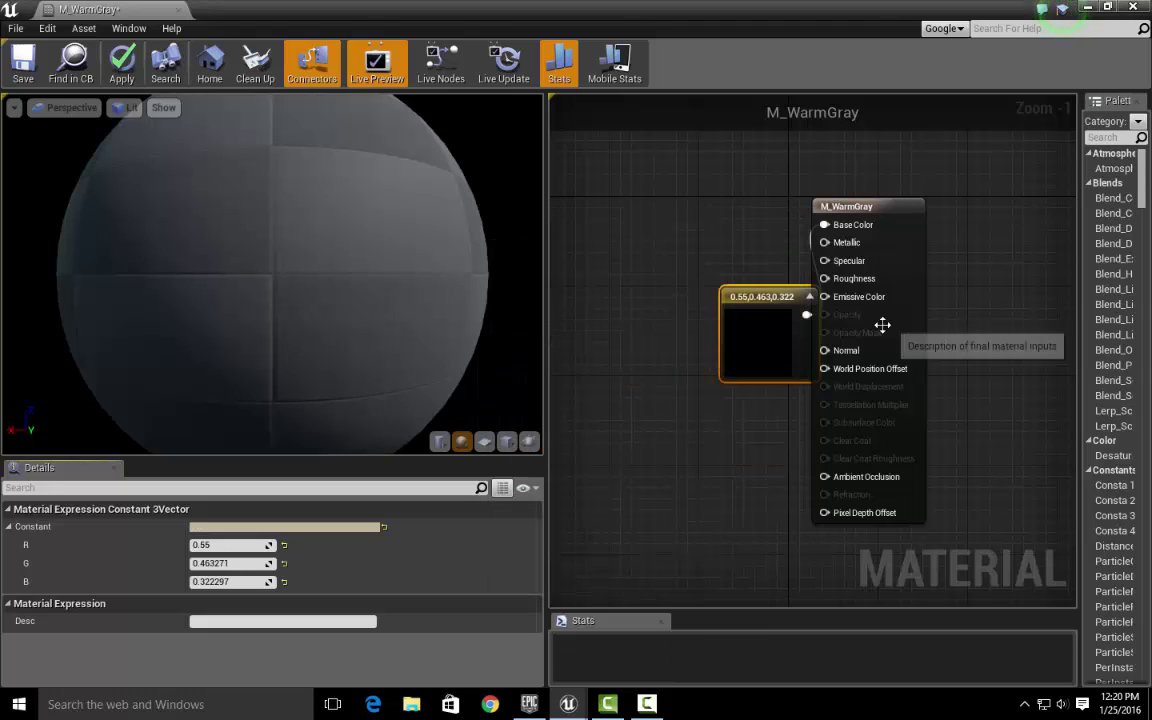
# Step: Move the color constant clear of the material node, up and to its left, and widen the preview area
pyautogui.moveTo(755, 305); pyautogui.dragTo(666, 238)
pyautogui.moveTo(545, 352); pyautogui.dragTo(614, 360)
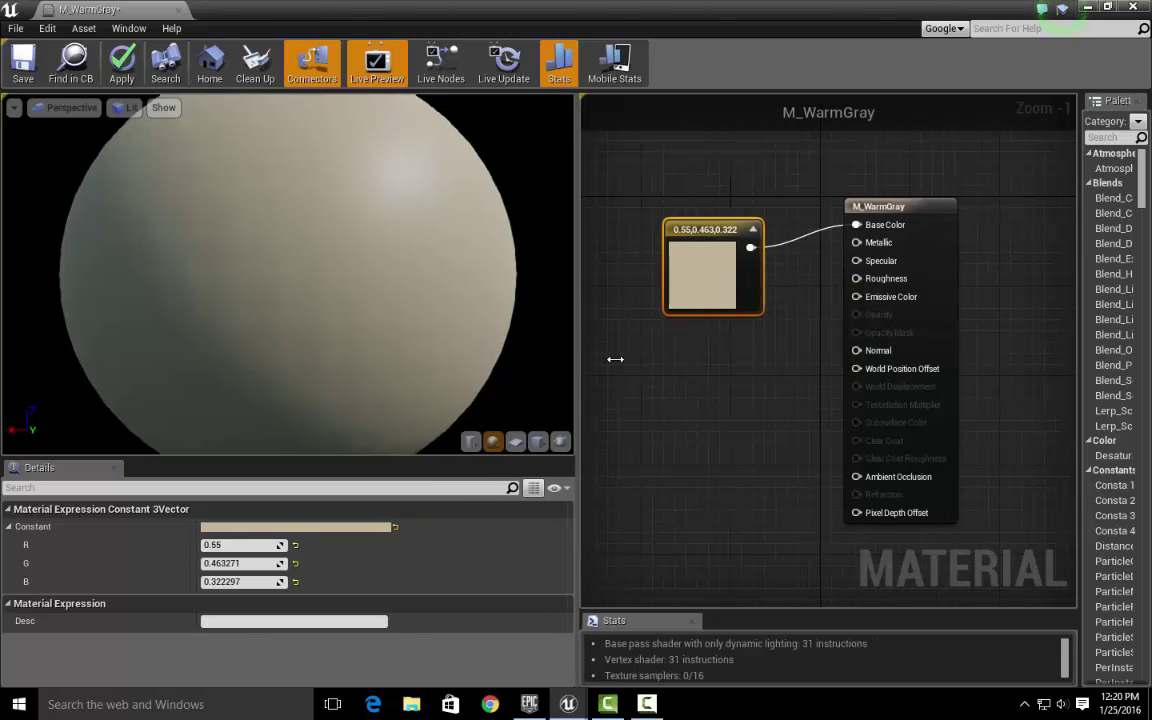
pyautogui.scroll(-3, 424, 306)
pyautogui.scroll(3, 424, 306)
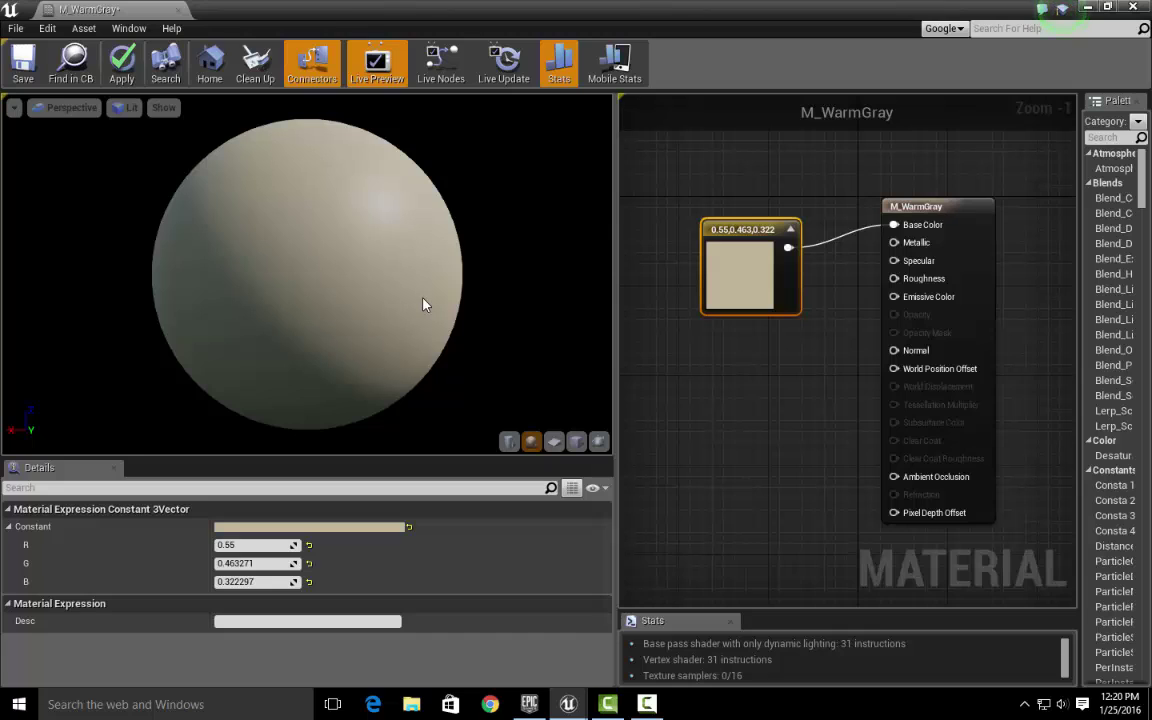
pyautogui.moveTo(755, 231); pyautogui.dragTo(745, 175)
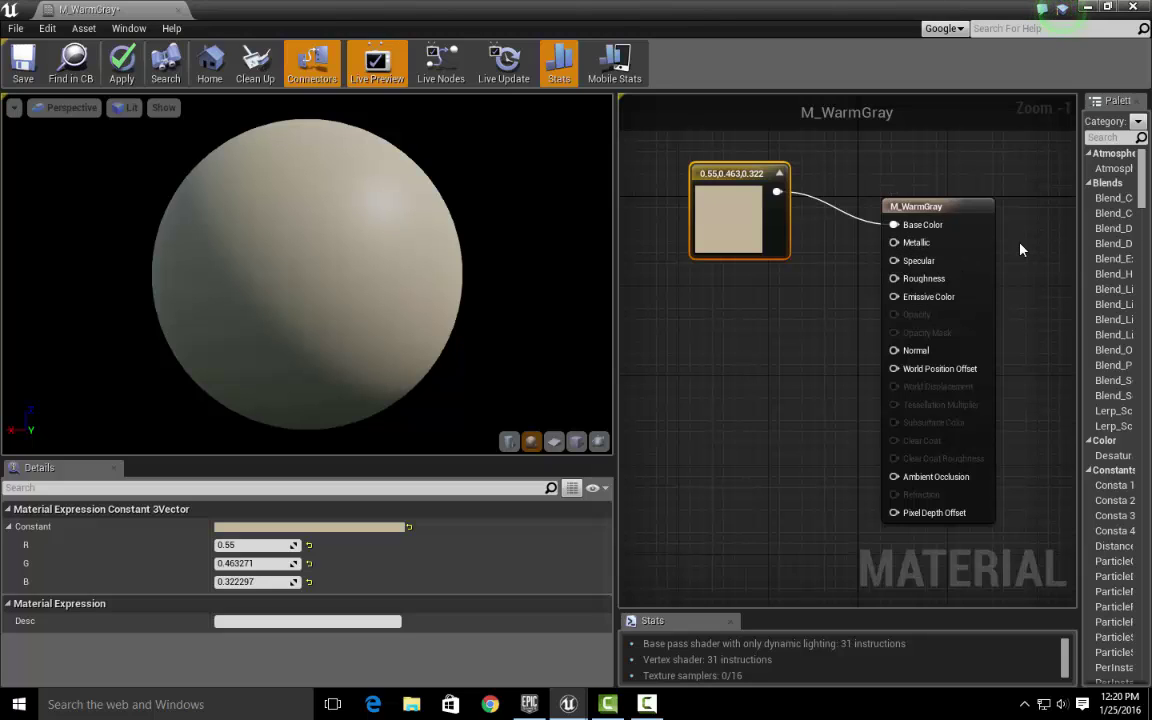
# Step: Add a Constant node connected to the Metallic input and set its value to 1.0
pyautogui.moveTo(894, 242); pyautogui.dragTo(773, 307)
pyautogui.write('co')
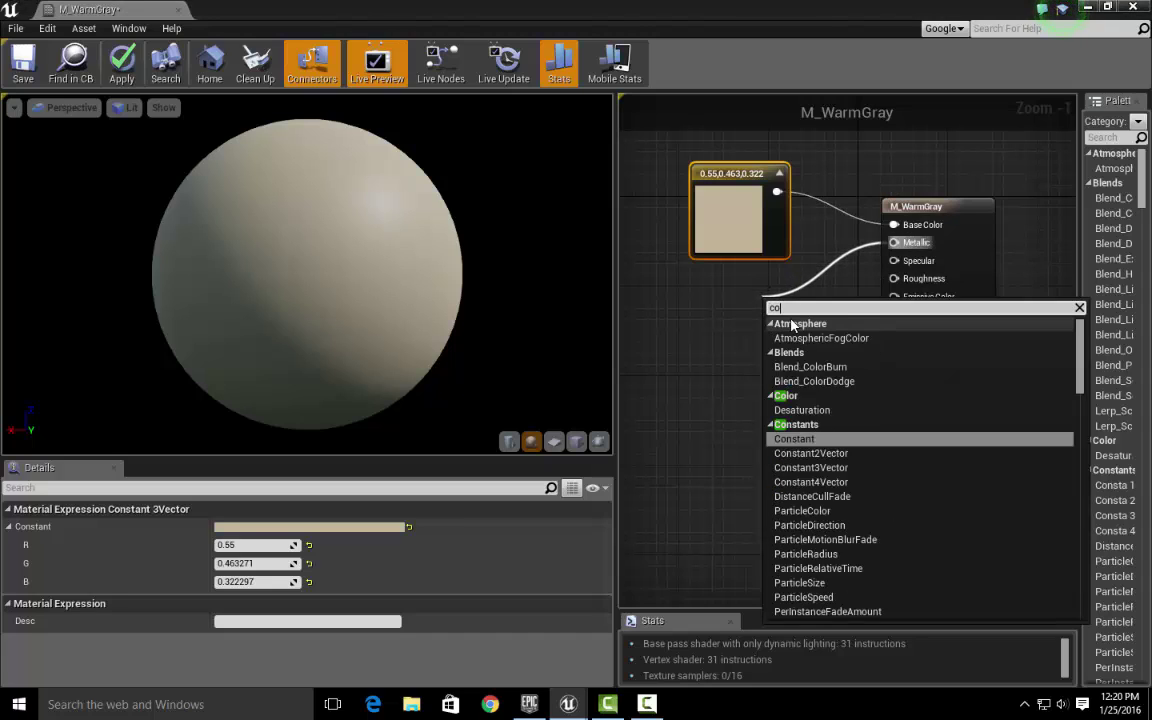
pyautogui.write('nst')
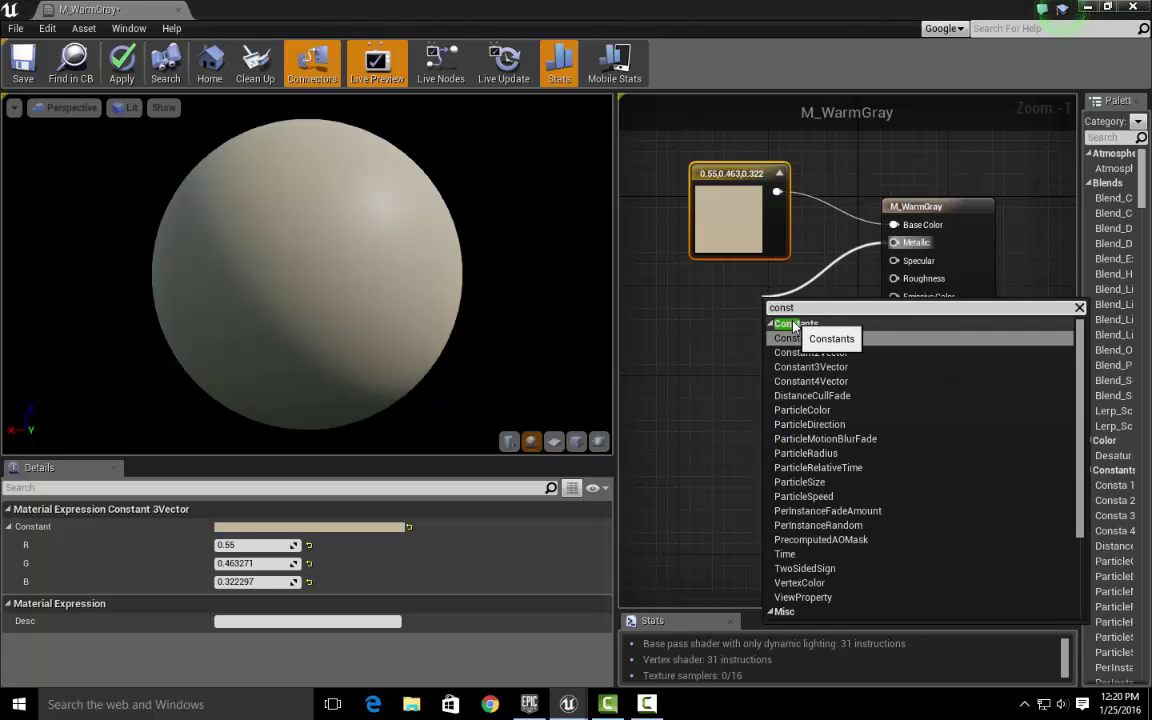
pyautogui.click(796, 338)
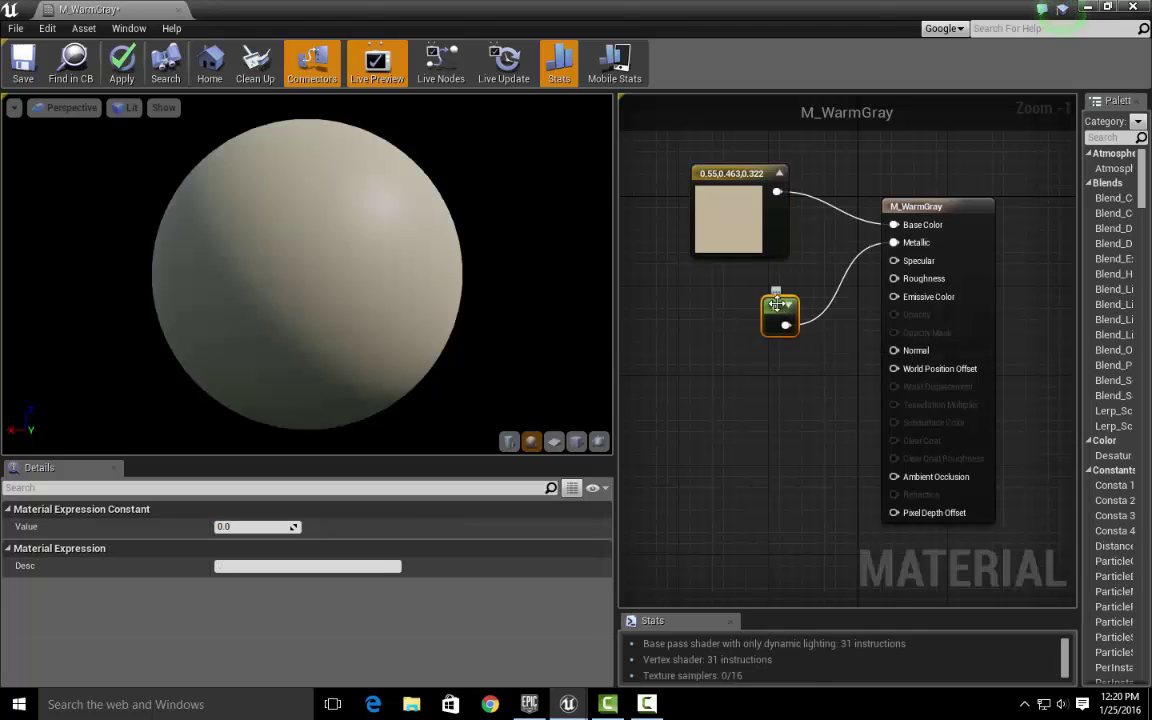
pyautogui.moveTo(779, 311); pyautogui.dragTo(740, 311)
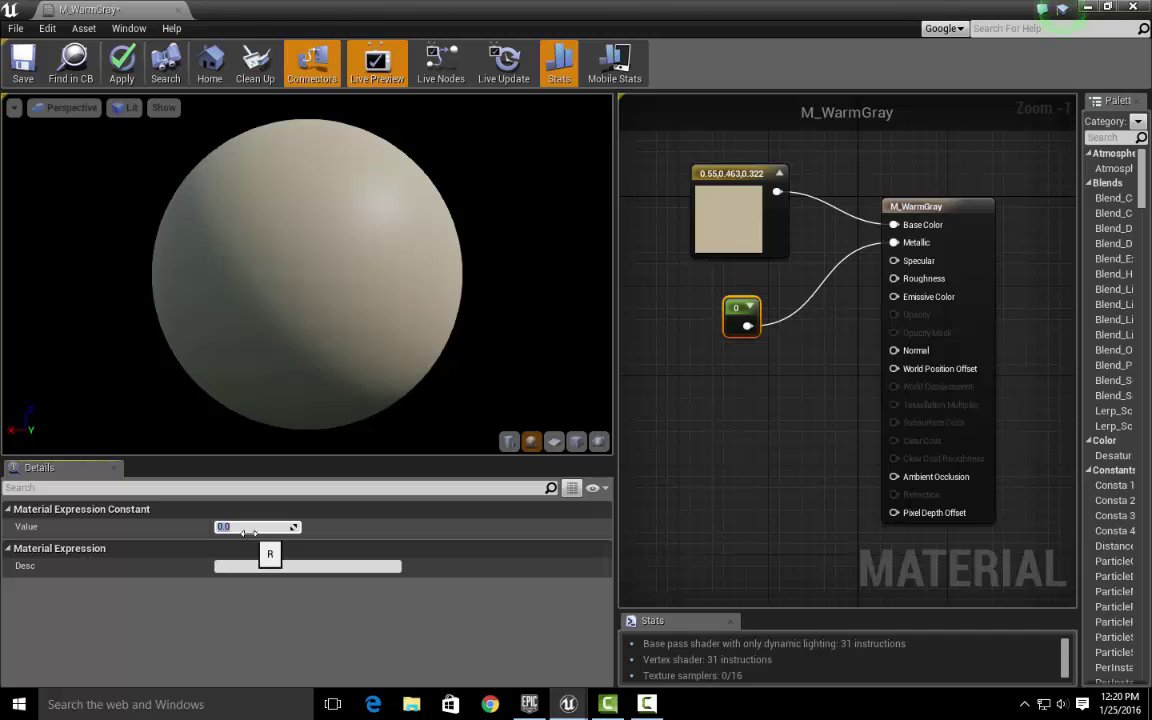
pyautogui.press('Return')
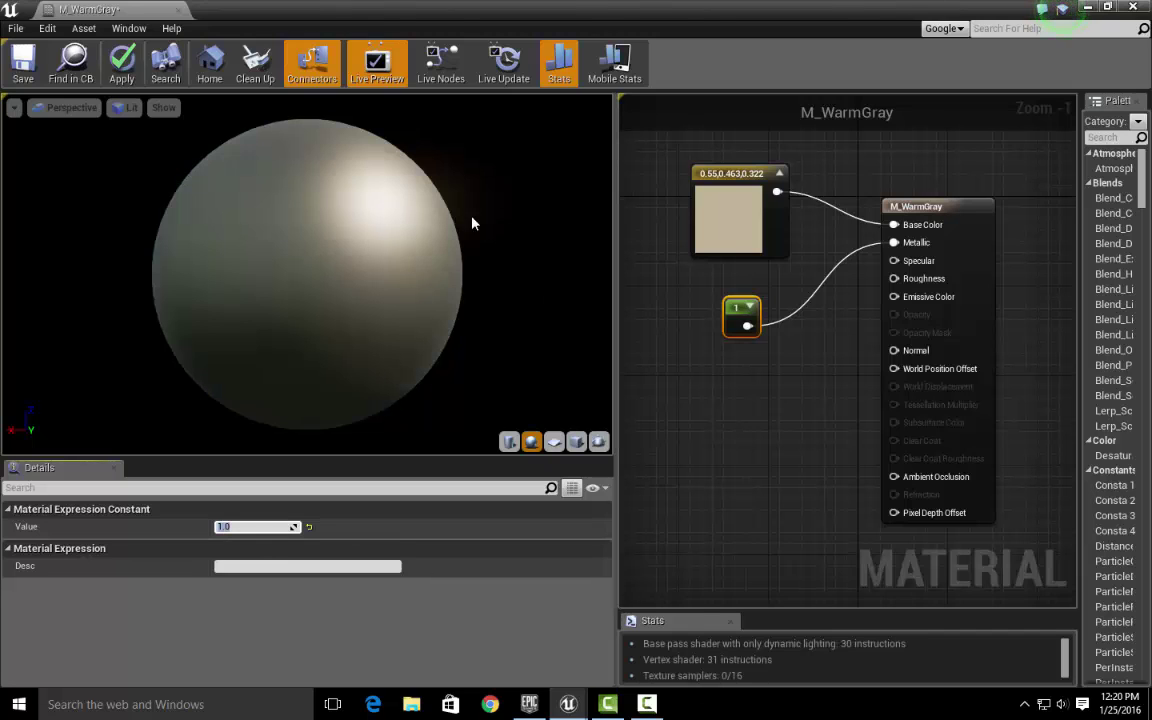
# Step: Inspect the metallic preview sphere and rearrange the color and metallic constant nodes farther from the material node
pyautogui.moveTo(358, 322); pyautogui.dragTo(245, 305)
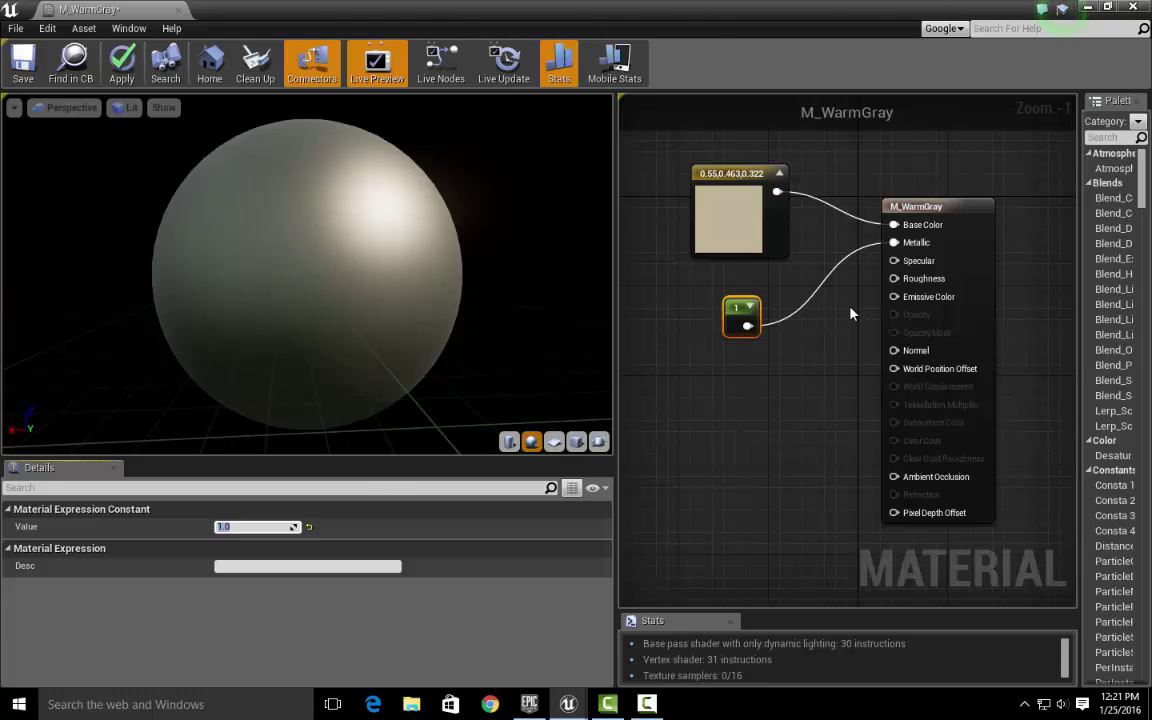
pyautogui.click(737, 308)
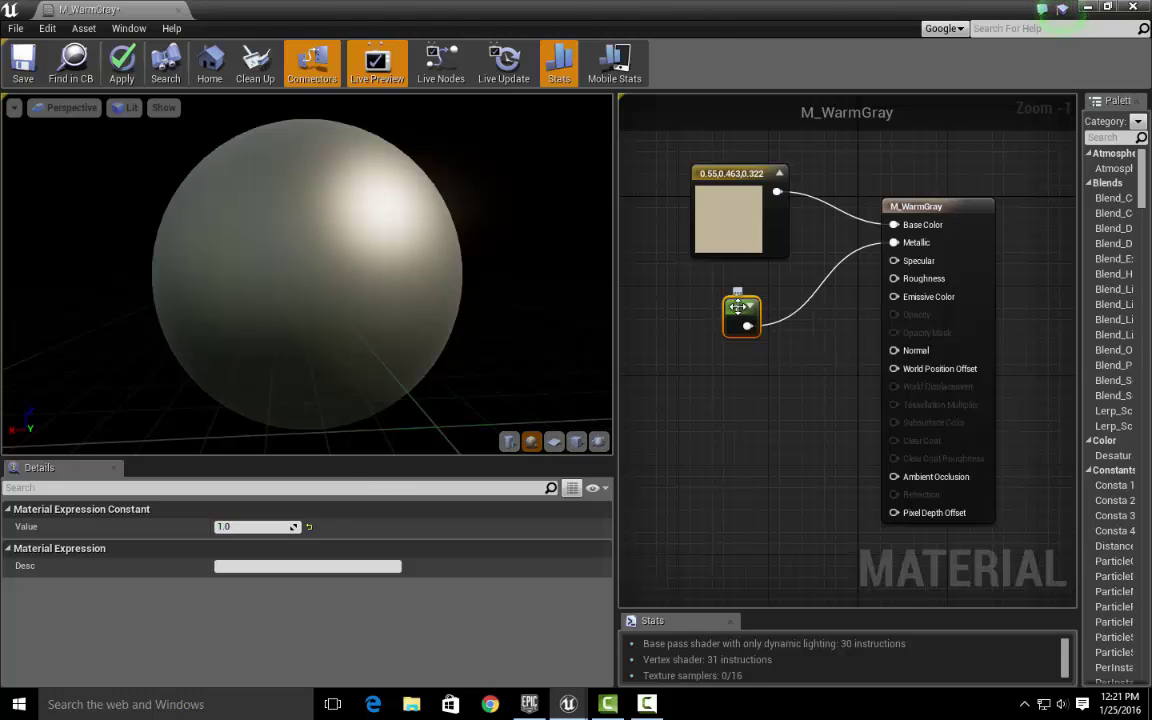
pyautogui.moveTo(737, 308); pyautogui.dragTo(704, 285)
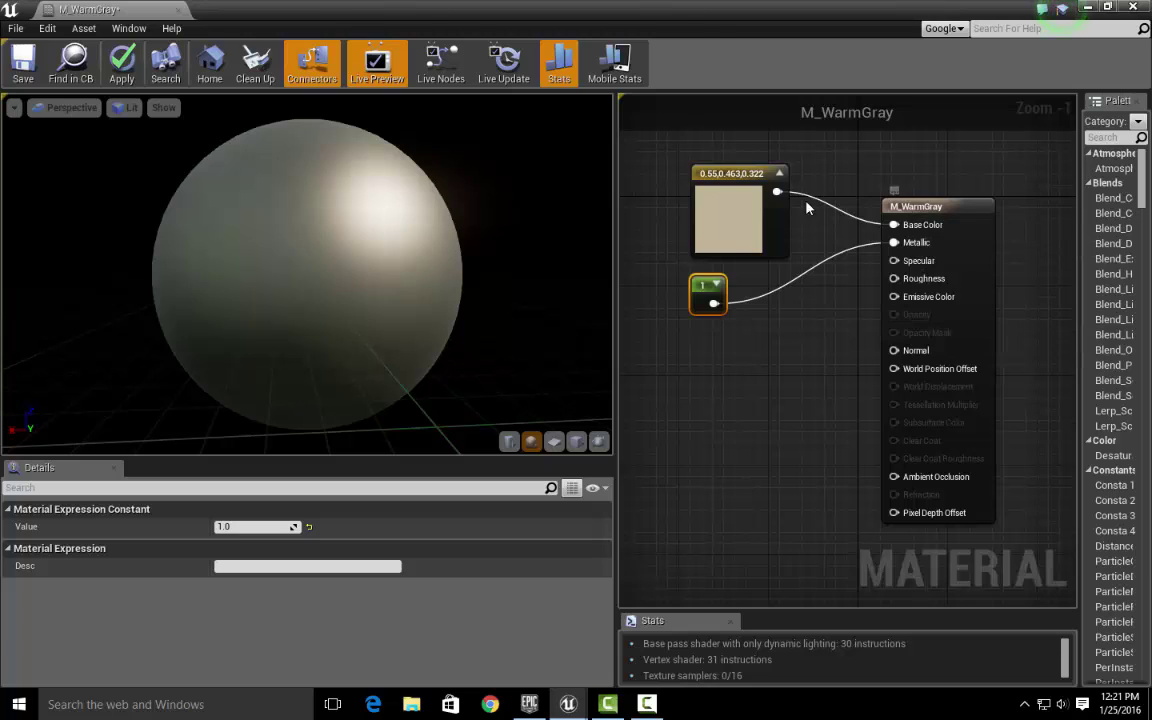
pyautogui.moveTo(733, 179); pyautogui.dragTo(720, 155)
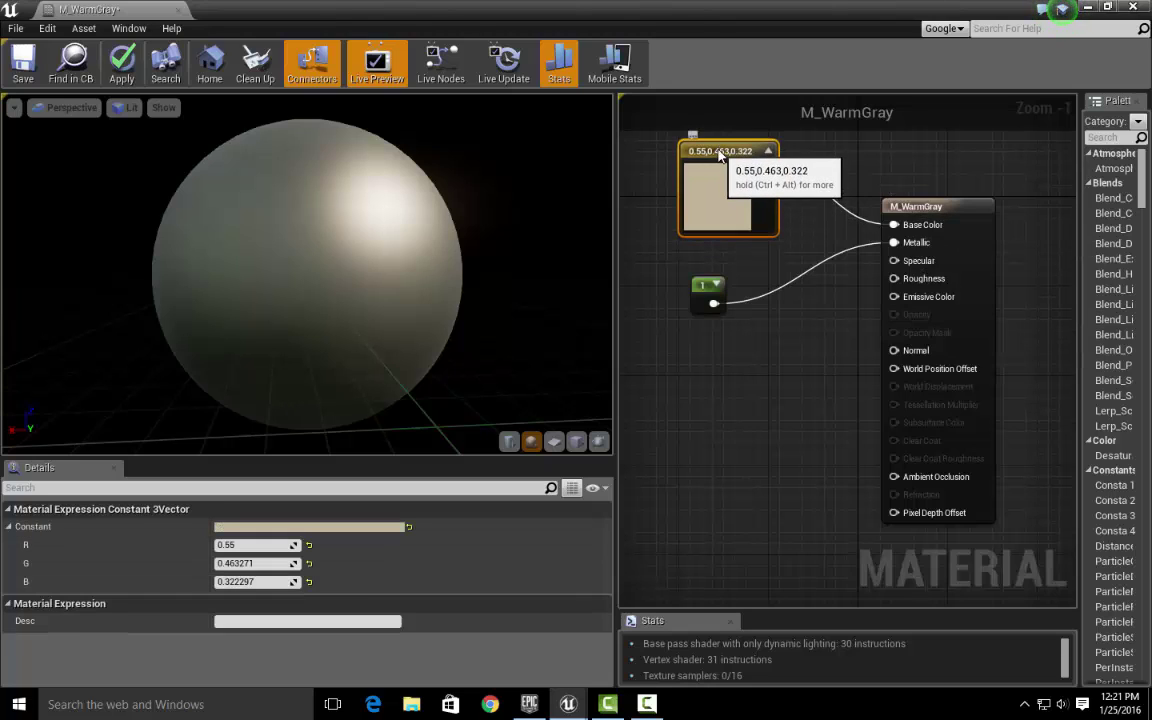
pyautogui.click(701, 289)
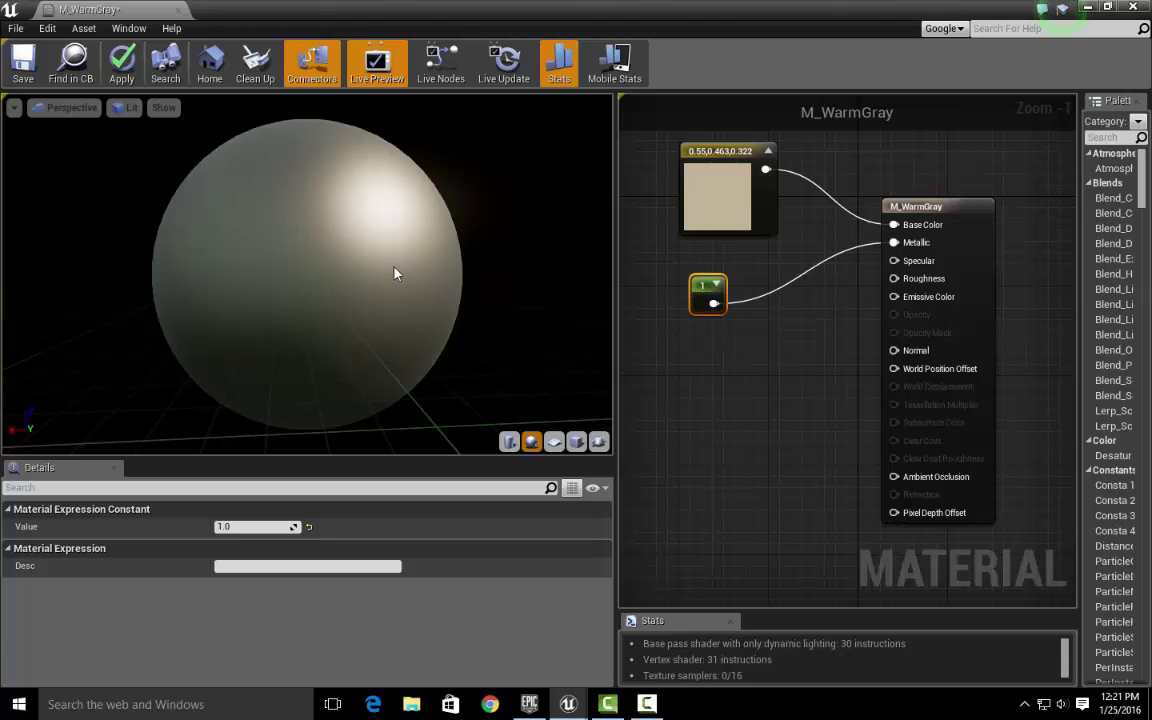
# Step: Save the M_WarmGray material and close its editor
pyautogui.click(24, 76)
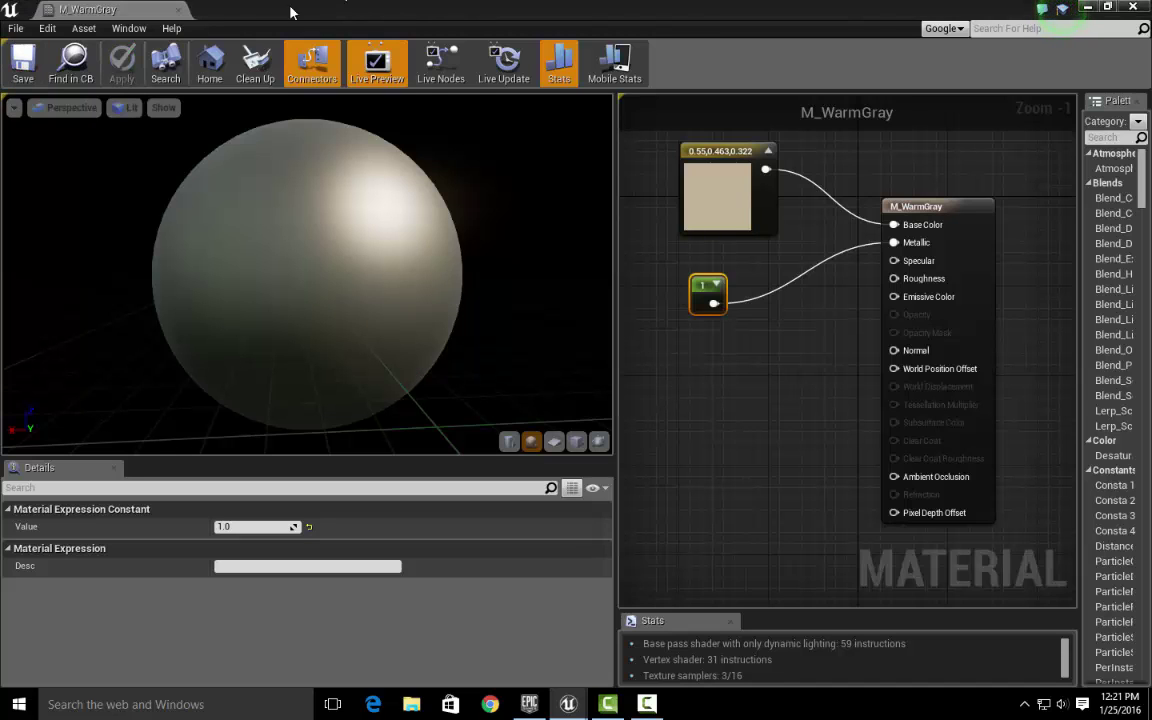
pyautogui.click(1133, 8)
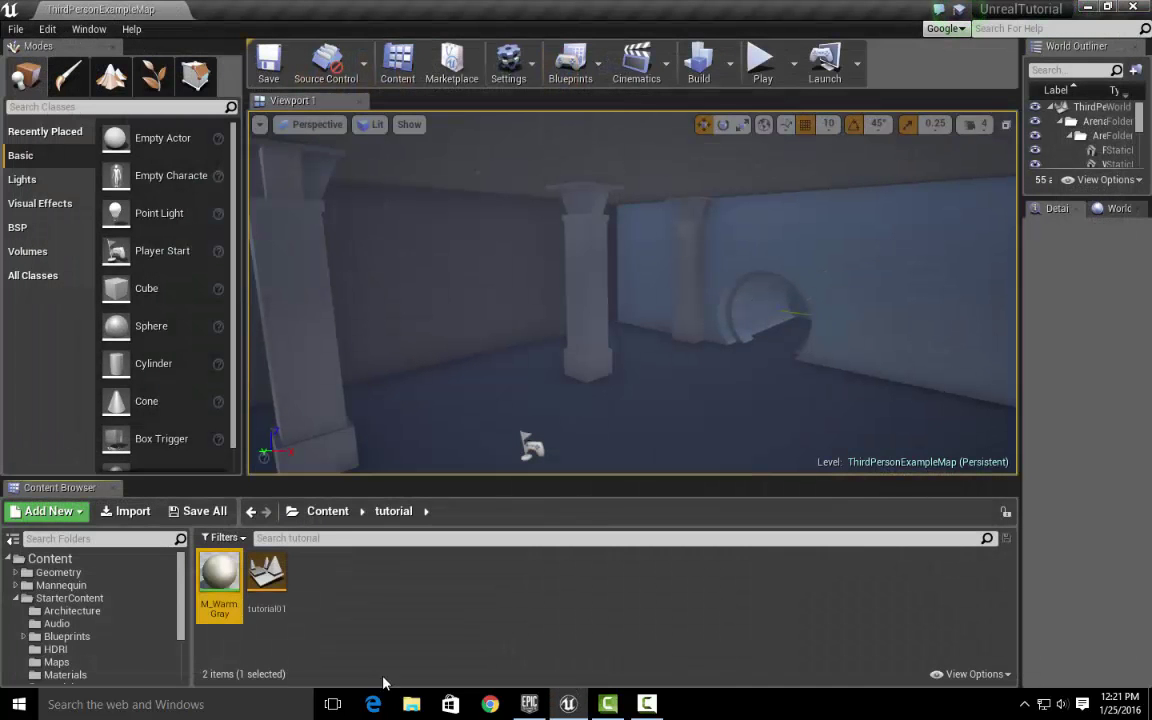
# Step: Place an additive BSP box brush on the floor against the wall beside the round opening
pyautogui.moveTo(673, 358); pyautogui.dragTo(645, 295)
pyautogui.click(18, 228)
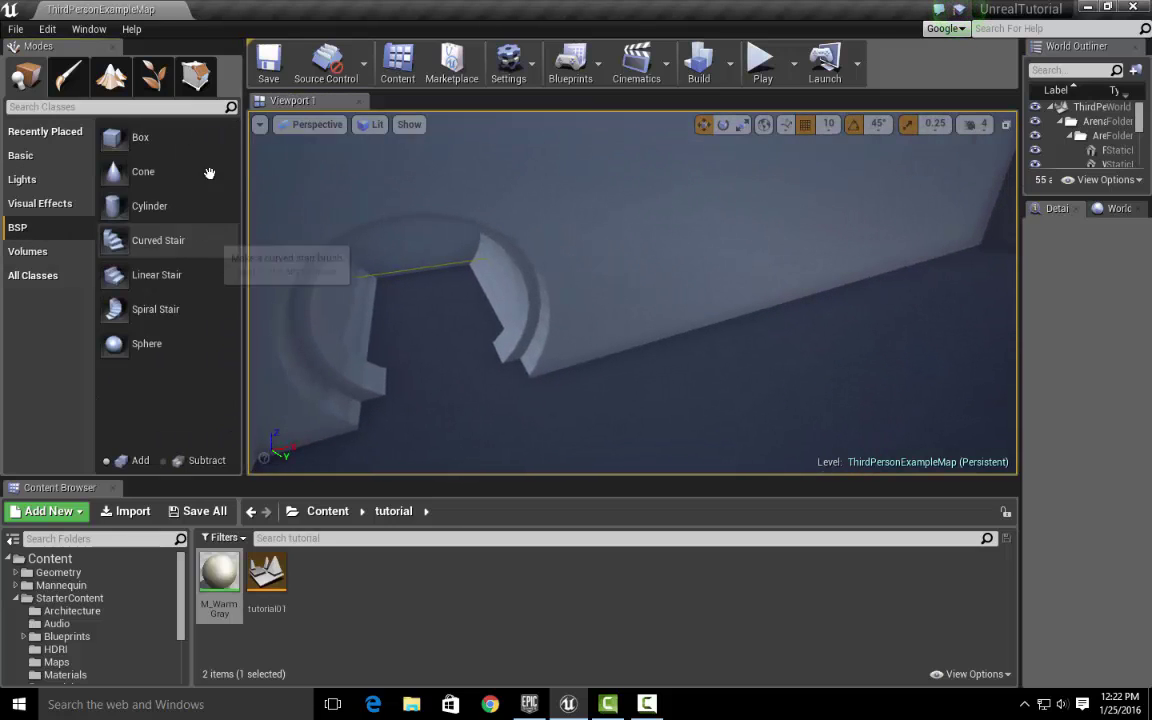
pyautogui.moveTo(120, 138)
pyautogui.mouseDown()
pyautogui.moveTo(609, 309)
pyautogui.moveTo(728, 368)
pyautogui.mouseUp()
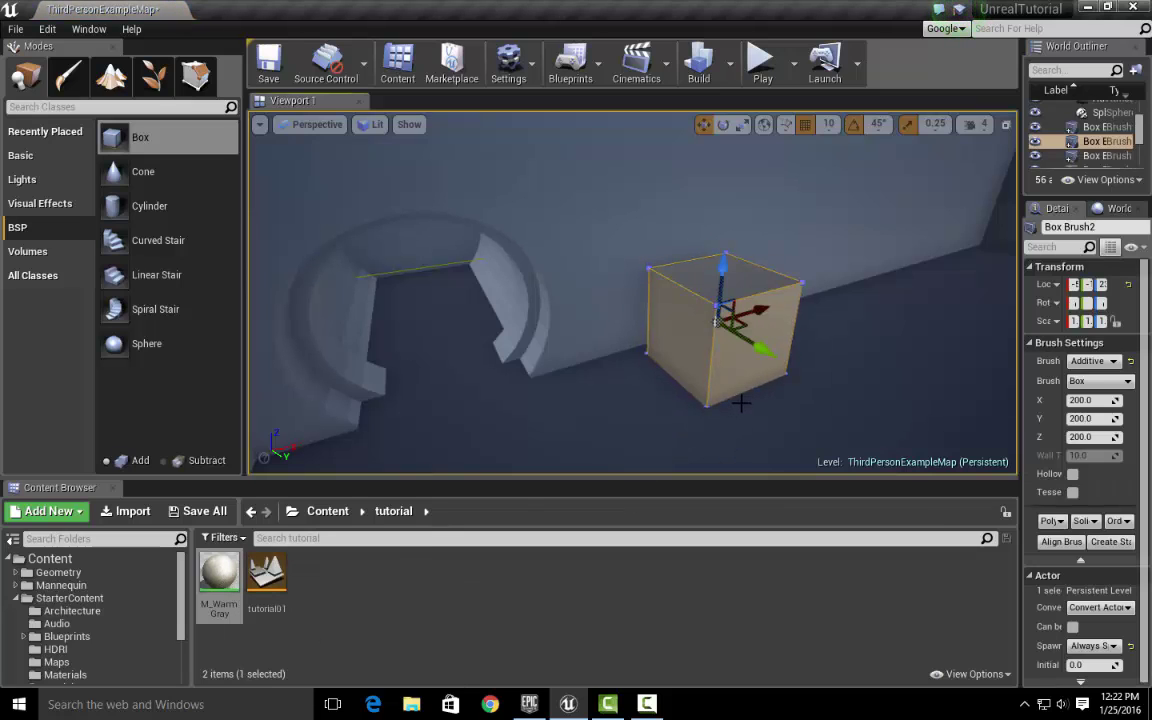
# Step: Scale the box brush to 1.5, 0.25, 1.25 and move it into the wall at -150, -1480, 230 cm
pyautogui.press('r')
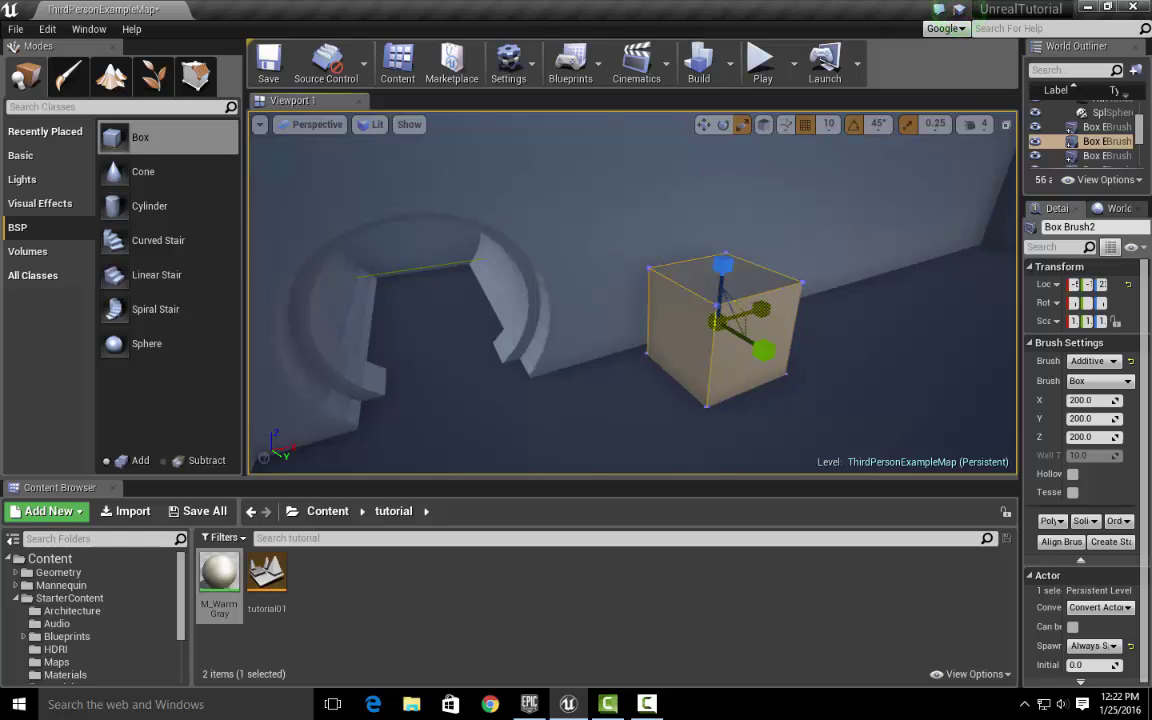
pyautogui.moveTo(723, 265)
pyautogui.mouseDown()
pyautogui.moveTo(723, 290)
pyautogui.moveTo(723, 245)
pyautogui.moveTo(774, 290)
pyautogui.moveTo(740, 316)
pyautogui.moveTo(744, 360)
pyautogui.moveTo(761, 362)
pyautogui.mouseUp()
pyautogui.press('w')
pyautogui.moveTo(751, 313)
pyautogui.mouseDown()
pyautogui.moveTo(790, 325)
pyautogui.moveTo(850, 285)
pyautogui.moveTo(825, 303)
pyautogui.moveTo(873, 305)
pyautogui.moveTo(830, 296)
pyautogui.mouseUp()
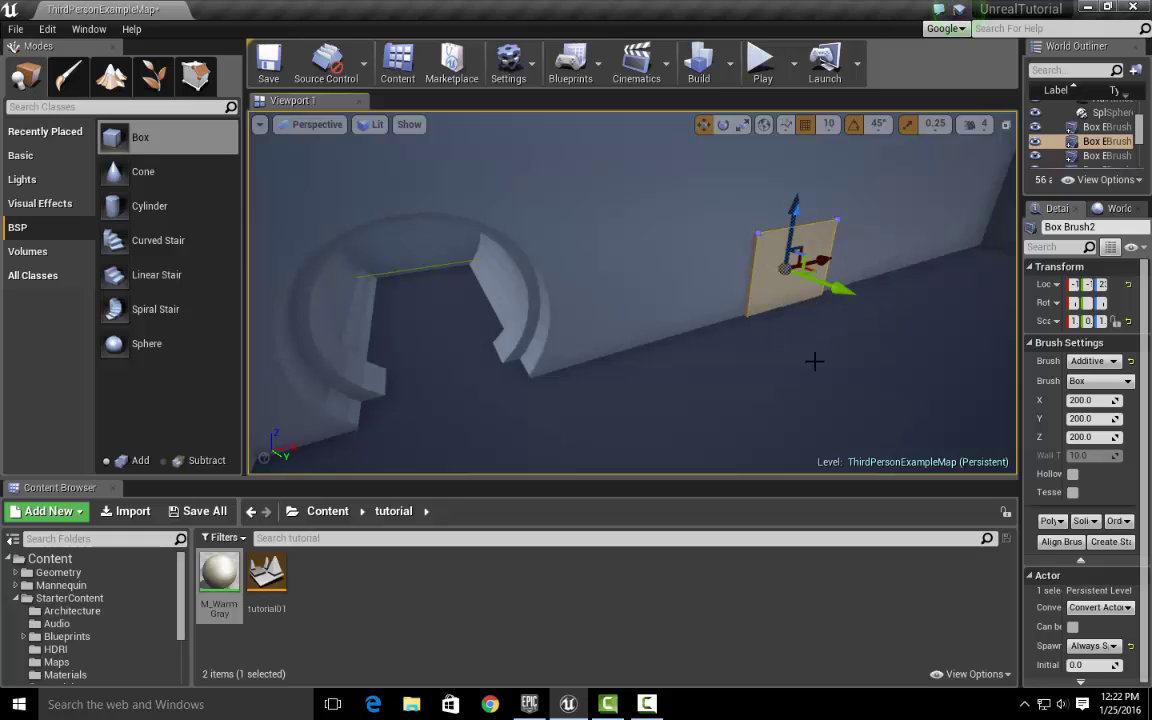
pyautogui.moveTo(813, 360)
pyautogui.mouseDown(button='right')
pyautogui.moveTo(831, 329)
pyautogui.moveTo(776, 318)
pyautogui.mouseUp(button='right')
pyautogui.moveTo(780, 318); pyautogui.dragTo(771, 319)
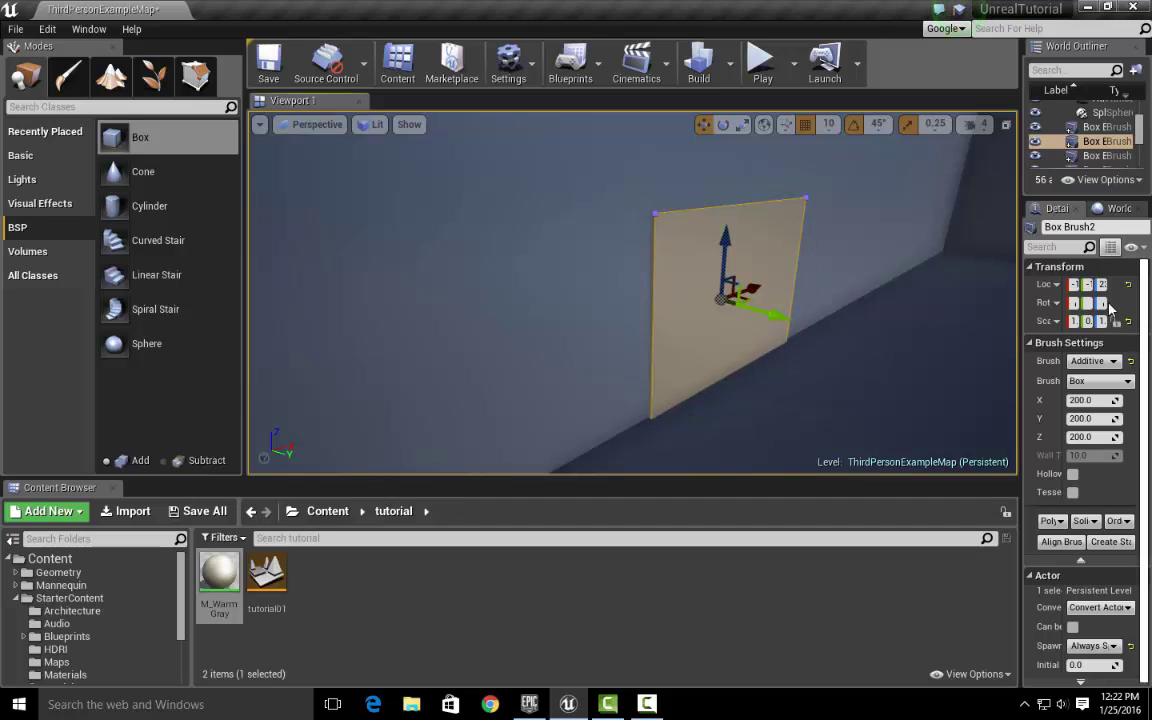
# Step: Duplicate the flattened box brush in place and enlarge the World Outliner and Details areas so both brushes can be told apart
pyautogui.moveTo(1021, 316); pyautogui.dragTo(966, 316)
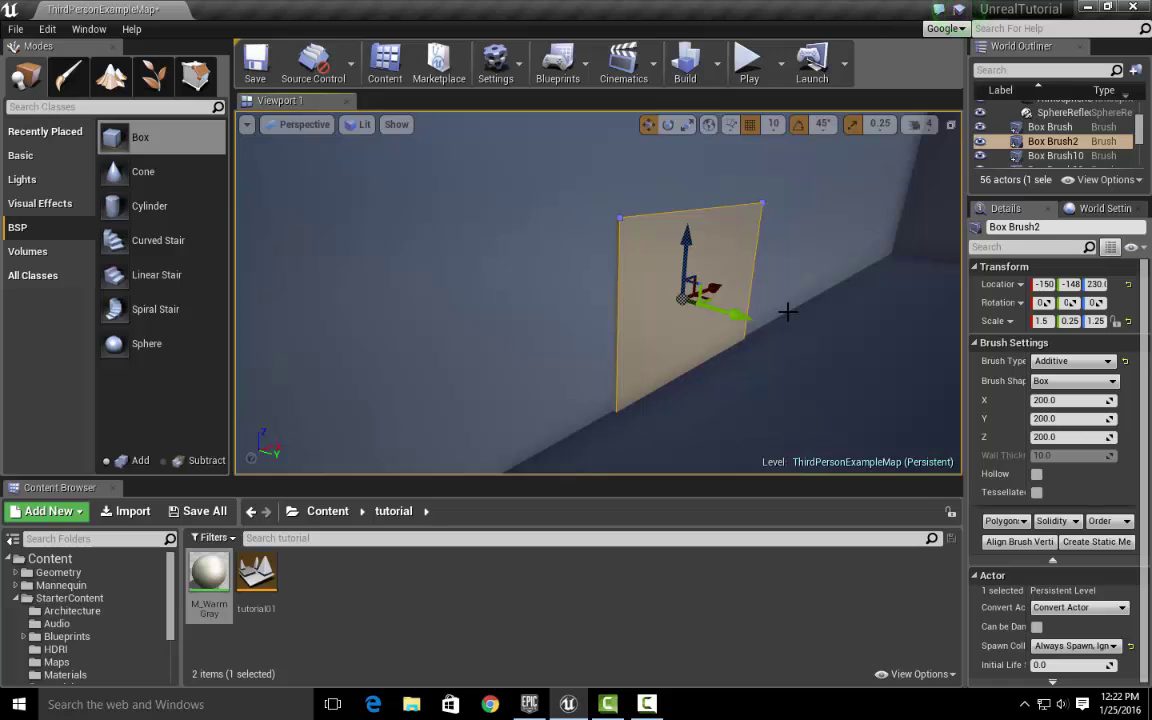
pyautogui.hotkey('ctrl', 'w')
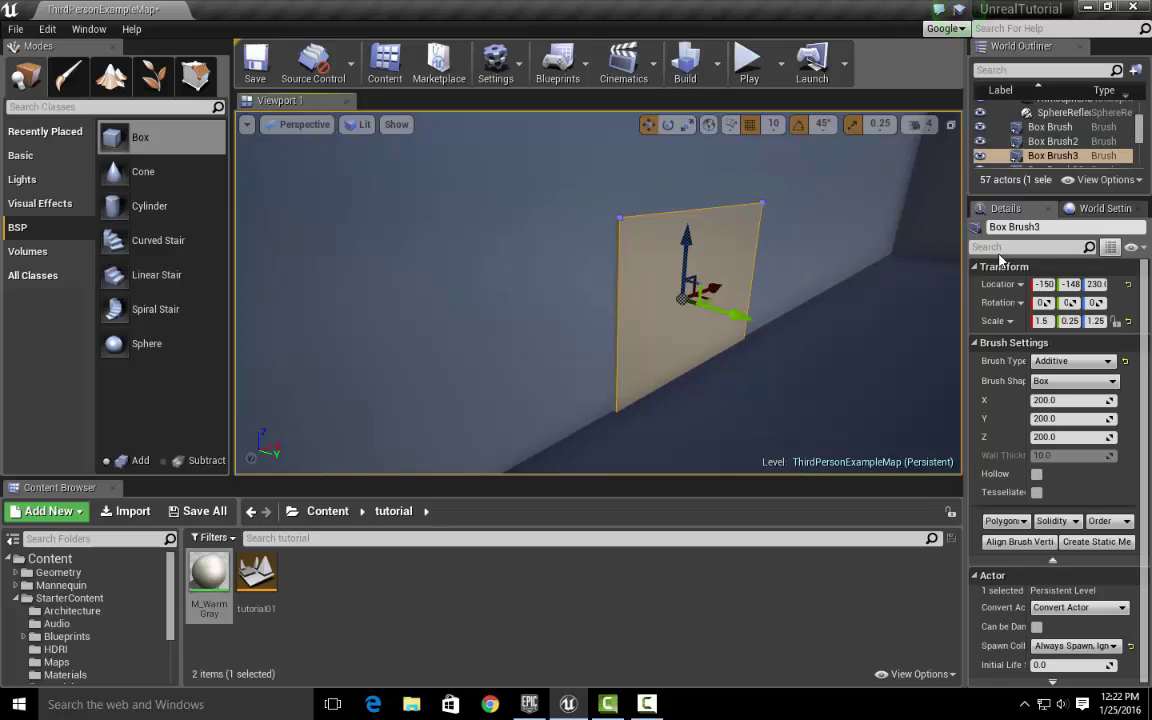
pyautogui.moveTo(1067, 197); pyautogui.dragTo(1067, 424)
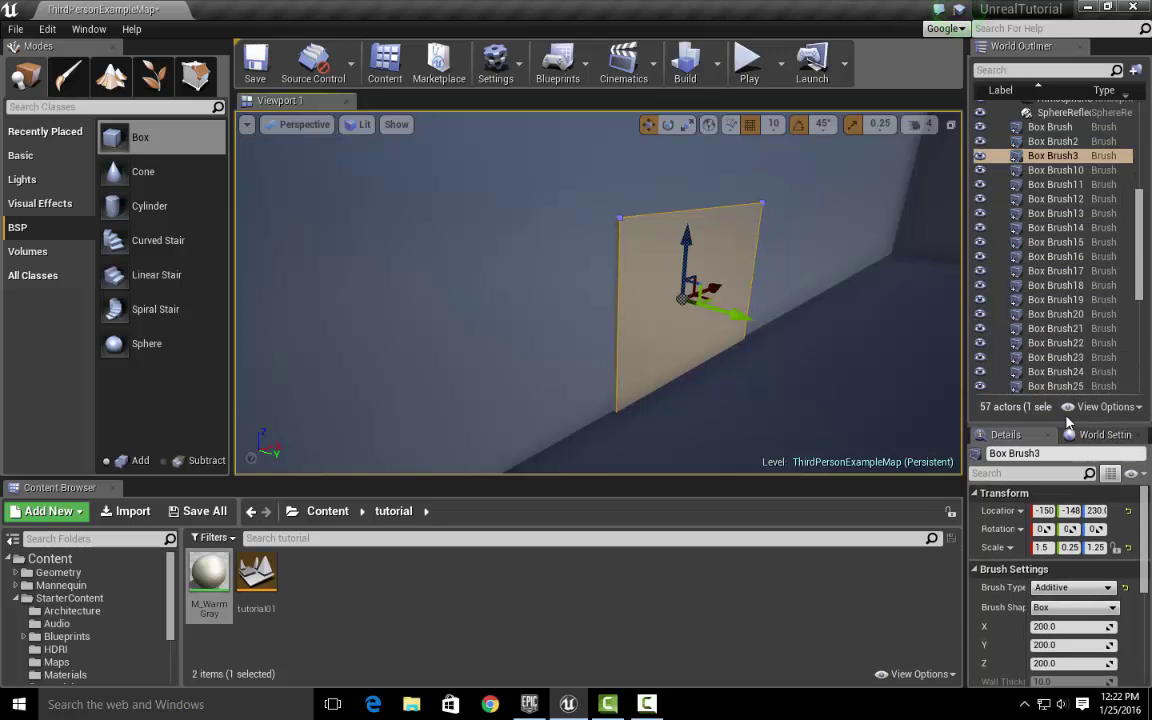
pyautogui.moveTo(960, 353); pyautogui.dragTo(866, 352)
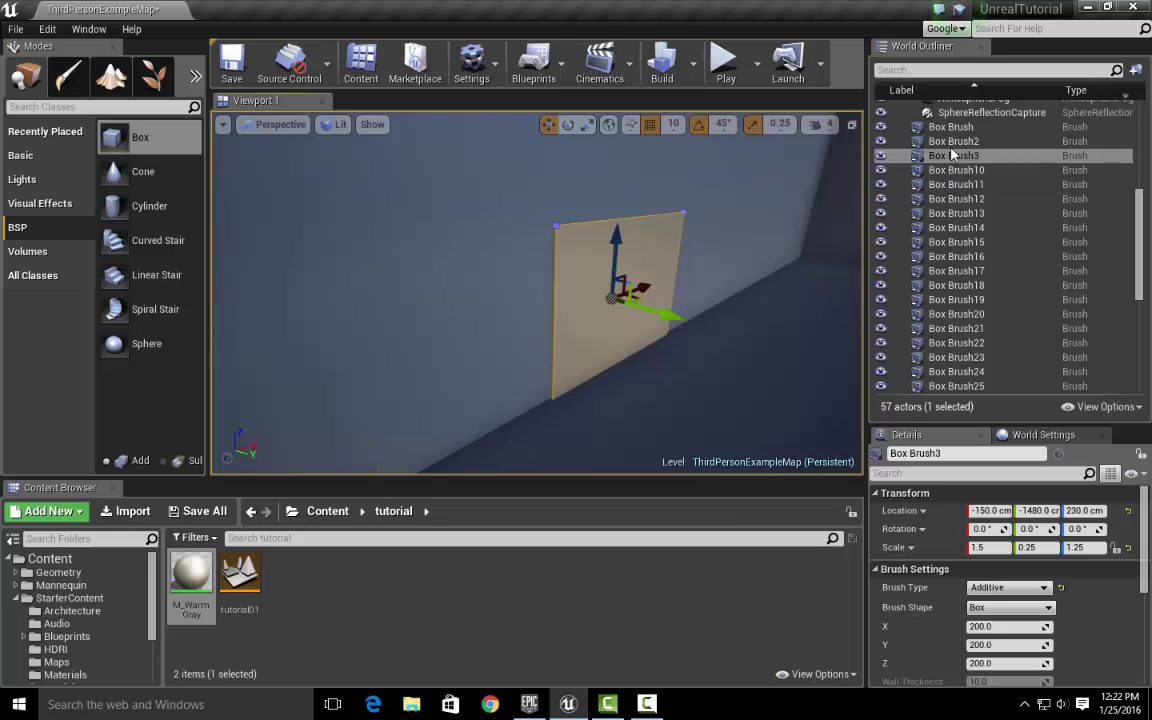
# Step: Set the brush type of the original brush, Box Brush2, to Subtractive
pyautogui.click(953, 155)
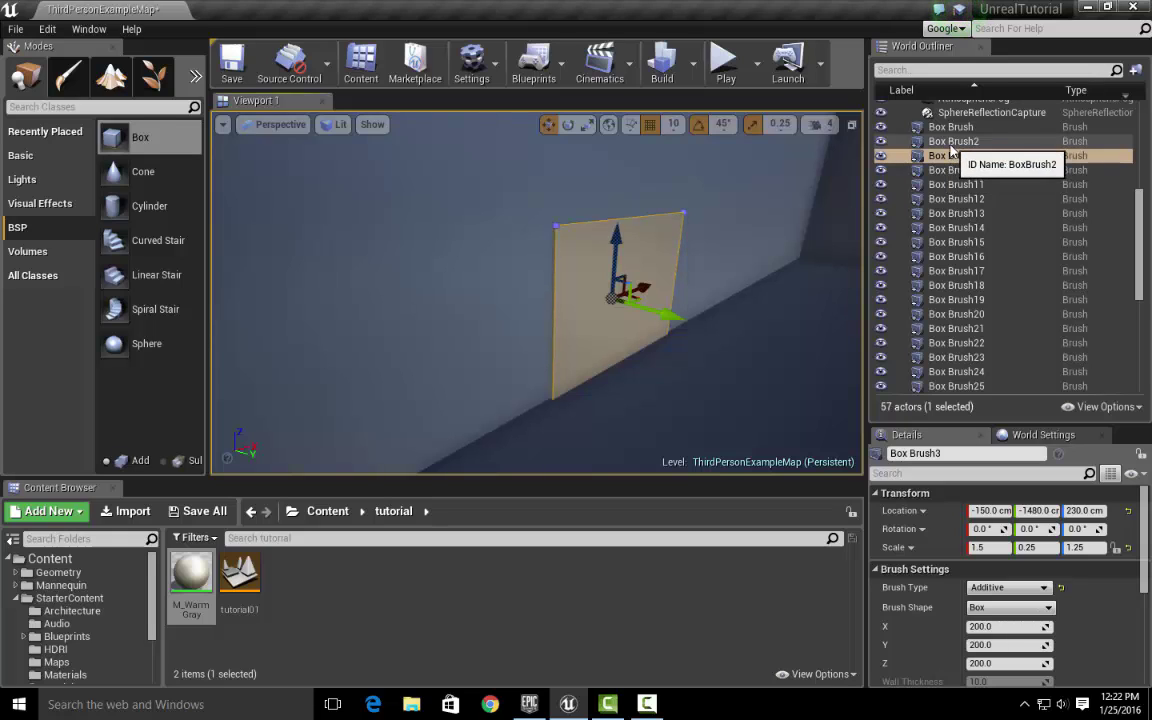
pyautogui.click(952, 143)
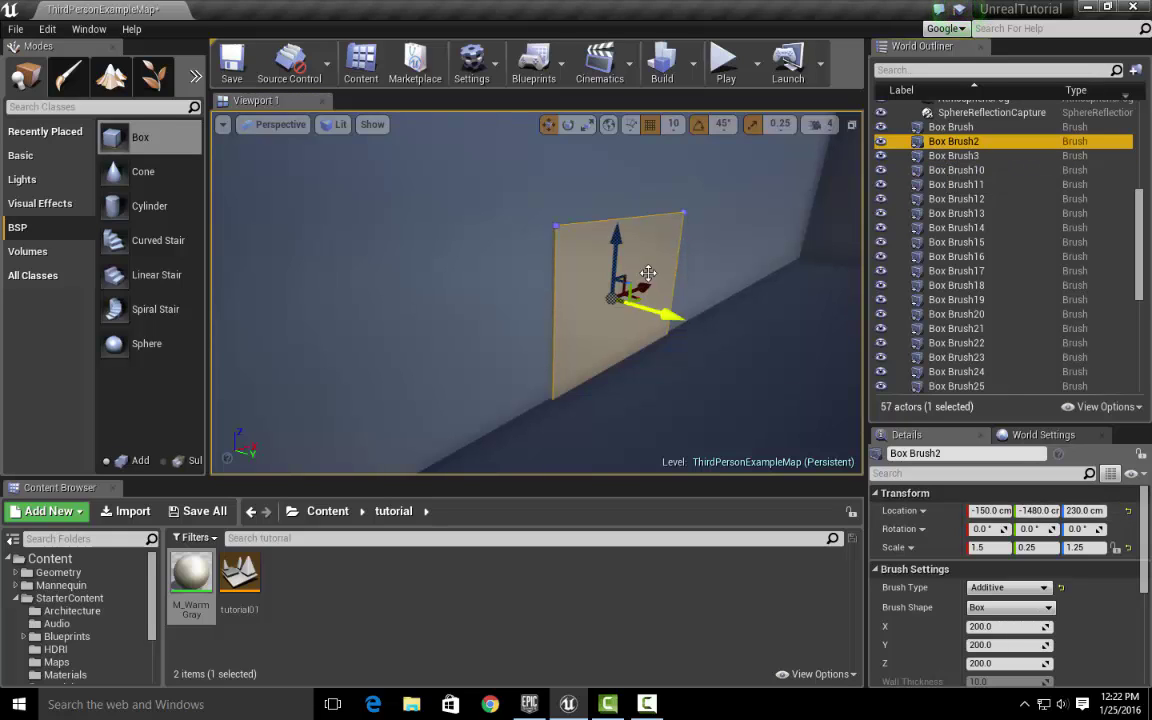
pyautogui.moveTo(866, 453); pyautogui.dragTo(818, 455)
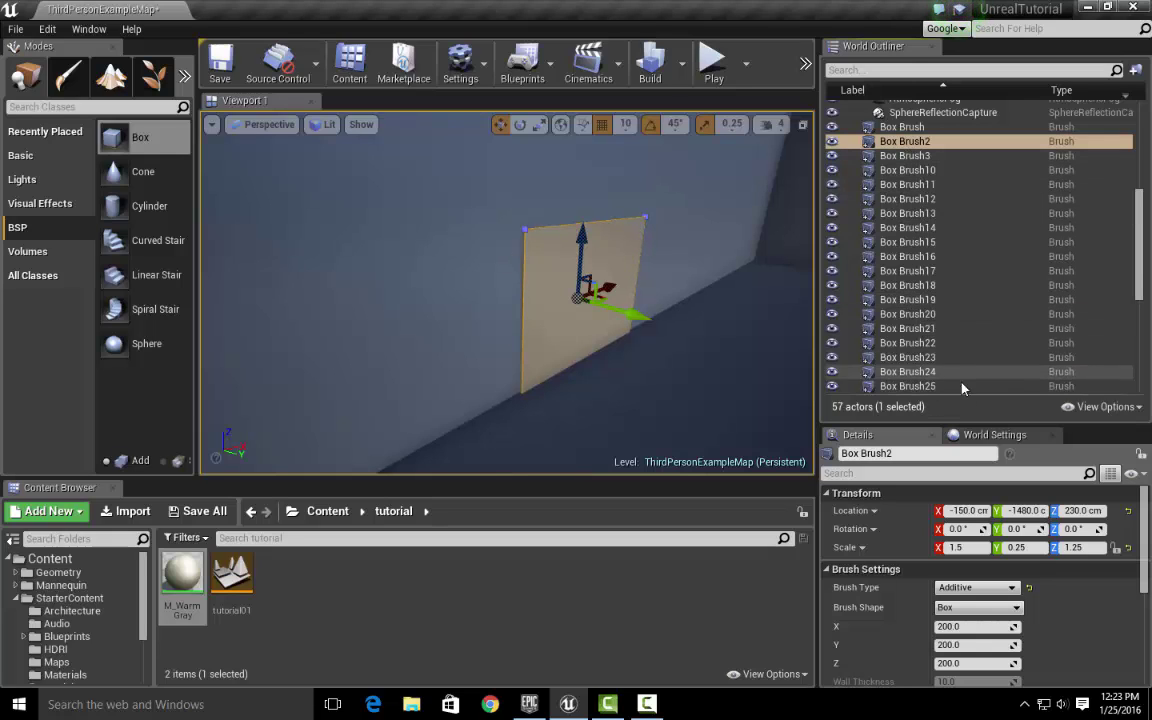
pyautogui.click(1012, 588)
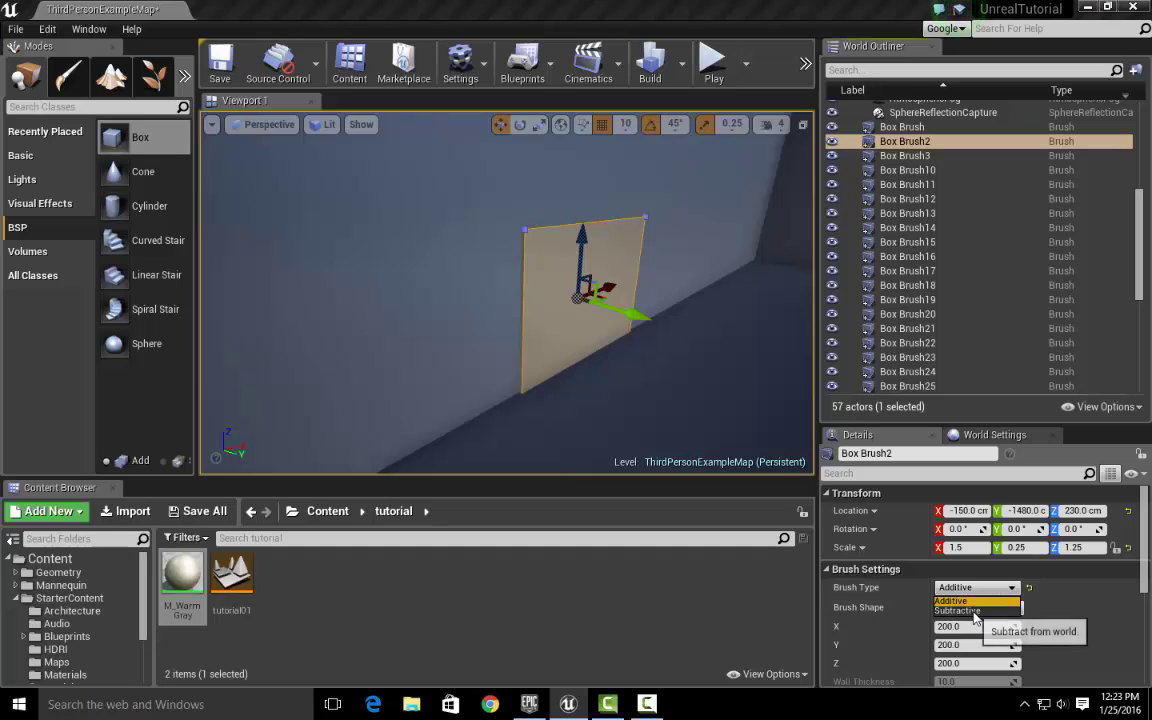
pyautogui.click(965, 612)
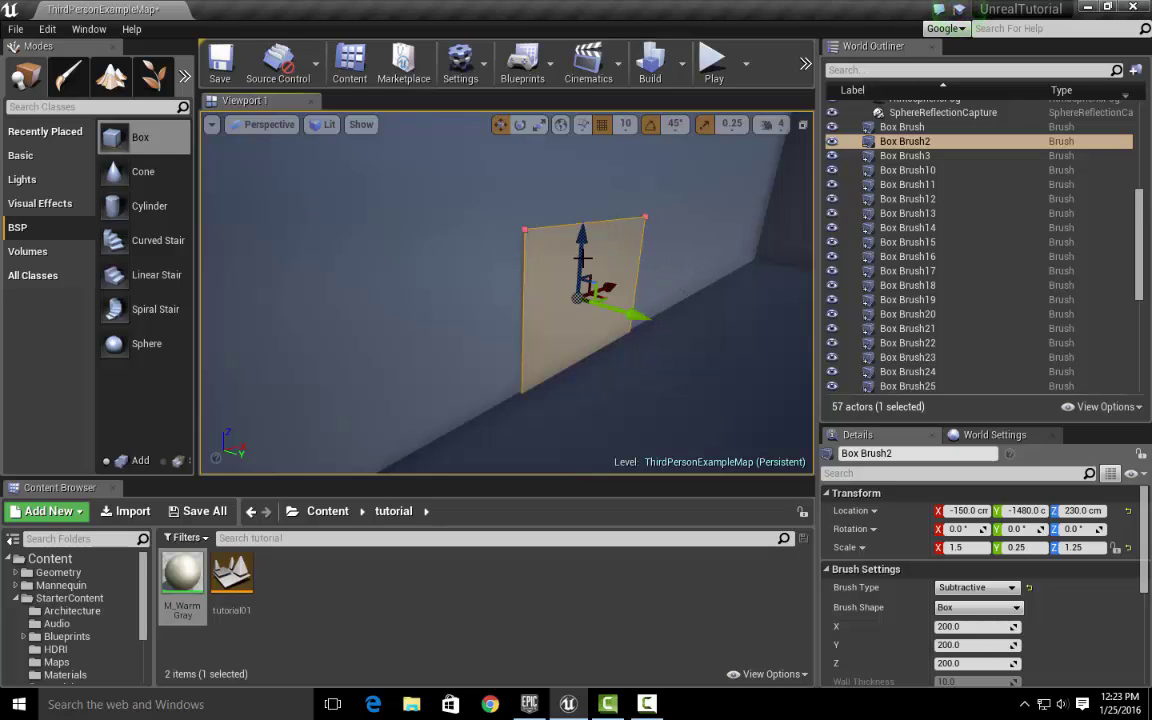
# Step: Push the duplicate, Box Brush3, deeper into the wall to a Y location of -1500 cm, forming a recessed panel
pyautogui.click(905, 156)
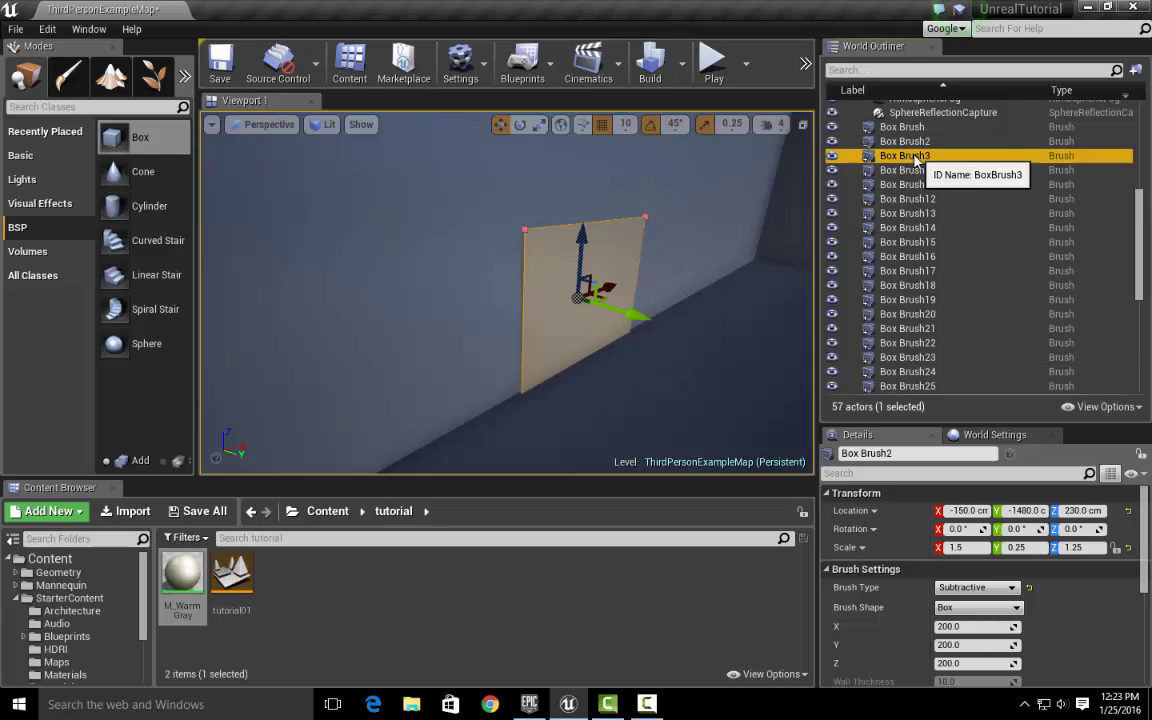
pyautogui.click(639, 315)
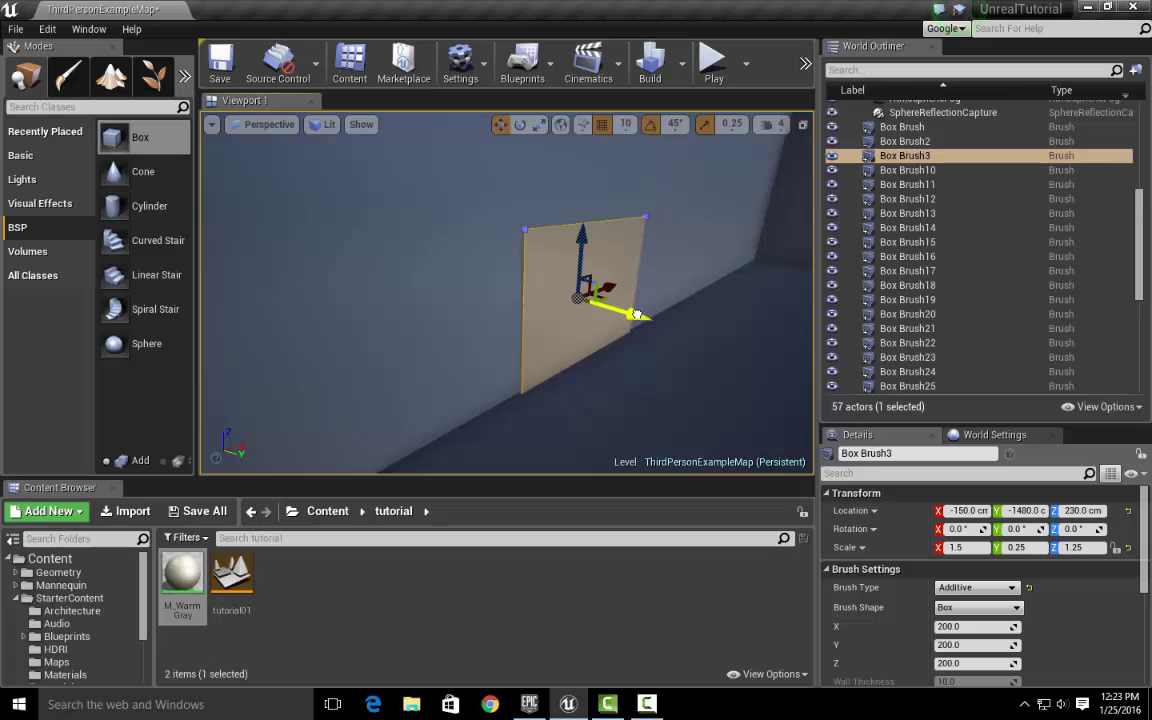
pyautogui.moveTo(631, 316); pyautogui.dragTo(630, 315)
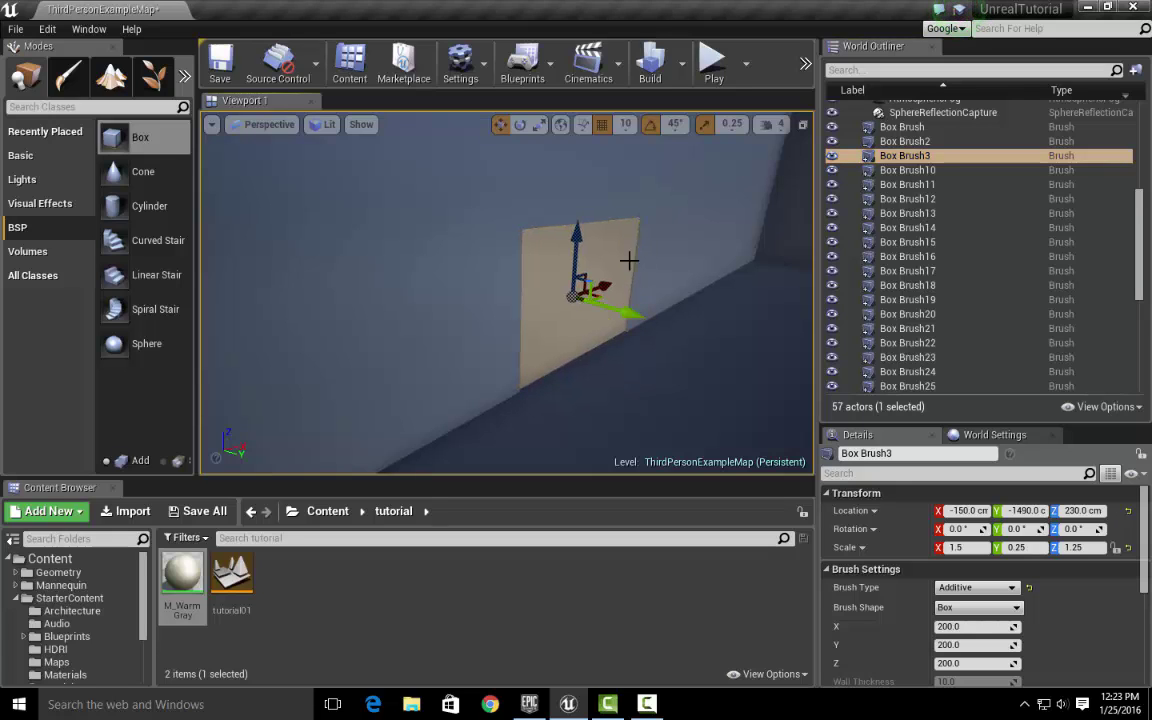
pyautogui.scroll(4, 626, 264)
pyautogui.scroll(-2, 700, 301)
pyautogui.moveTo(681, 307)
pyautogui.mouseDown(button='right')
pyautogui.moveTo(412, 310)
pyautogui.moveTo(710, 312)
pyautogui.mouseUp(button='right')
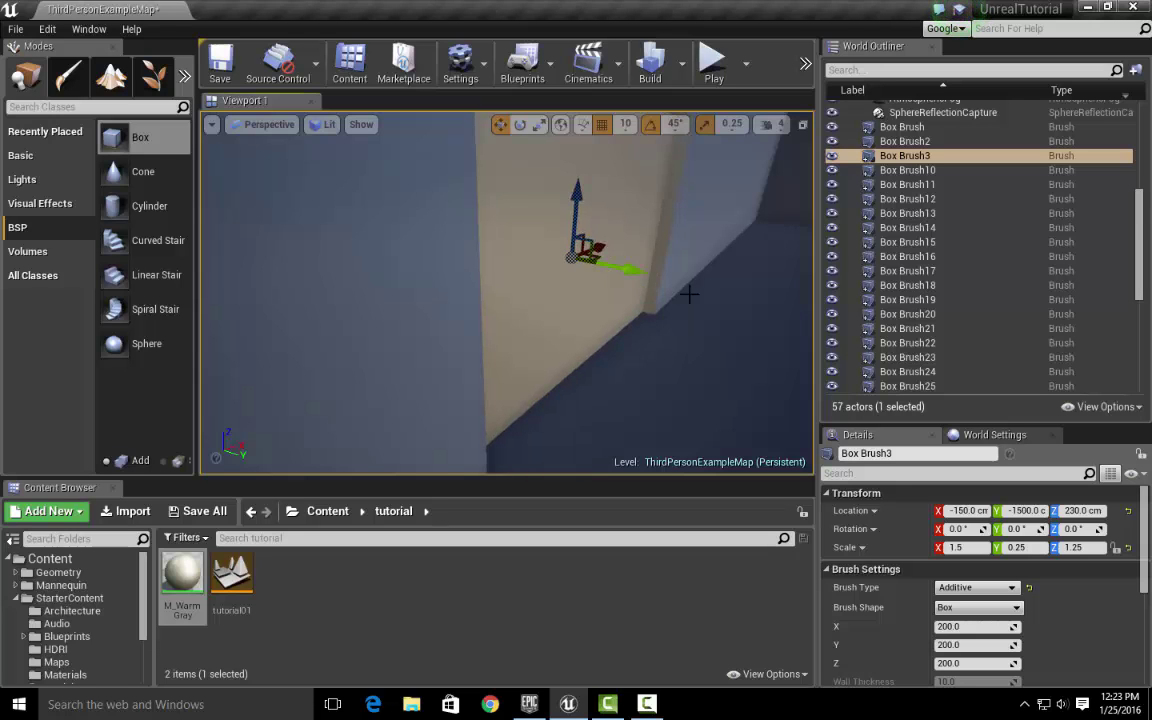
pyautogui.moveTo(688, 293)
pyautogui.mouseDown(button='right')
pyautogui.moveTo(460, 293)
pyautogui.moveTo(665, 293)
pyautogui.moveTo(595, 275)
pyautogui.moveTo(510, 305)
pyautogui.moveTo(560, 300)
pyautogui.moveTo(610, 275)
pyautogui.moveTo(680, 285)
pyautogui.moveTo(670, 290)
pyautogui.moveTo(695, 325)
pyautogui.mouseUp(button='right')
pyautogui.press('f')
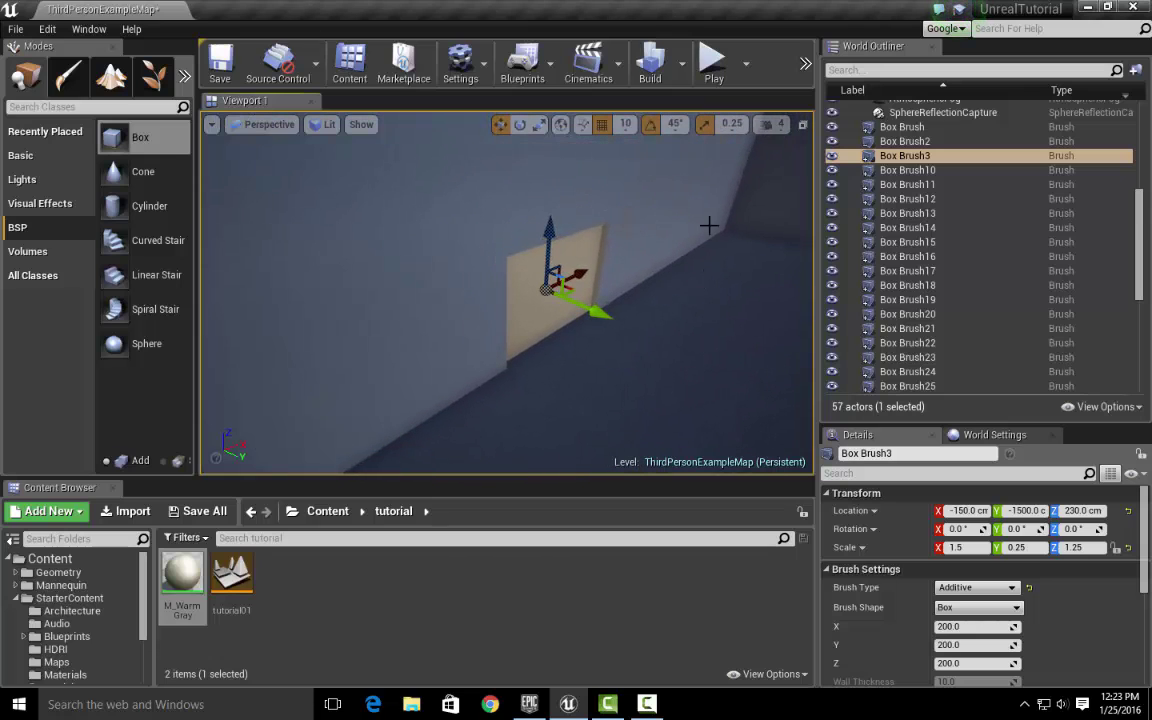
# Step: Start a play session of the level and enlarge the viewport in height and width
pyautogui.click(713, 63)
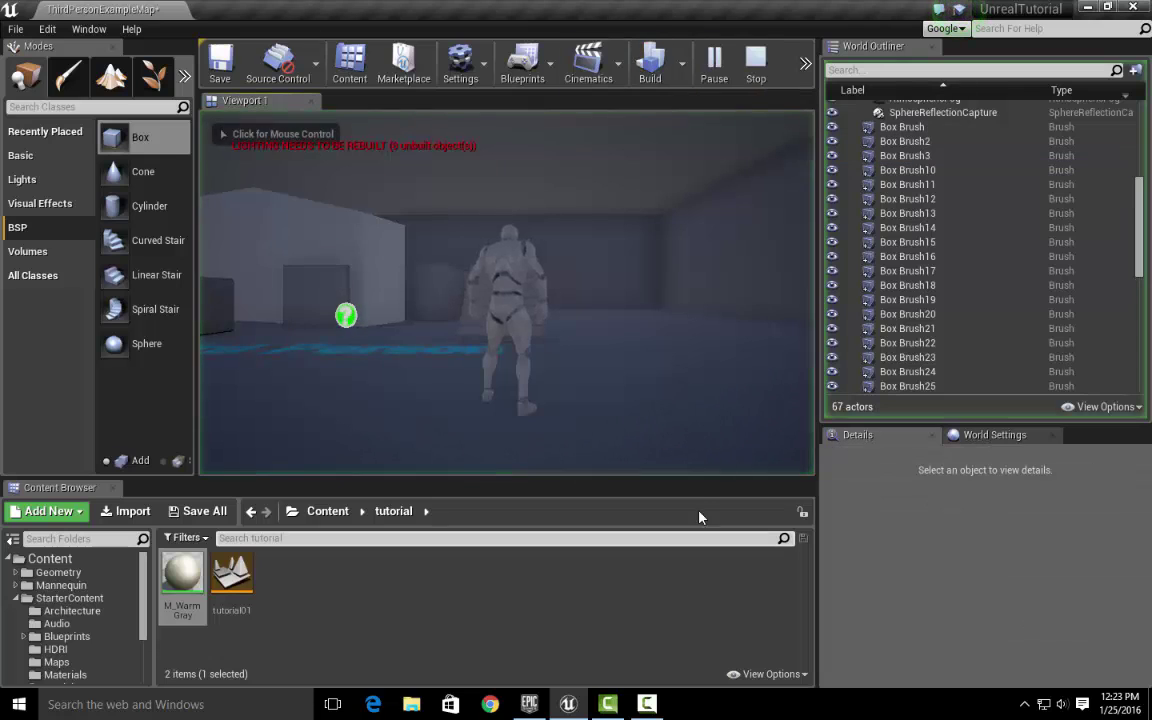
pyautogui.moveTo(714, 480); pyautogui.dragTo(740, 595)
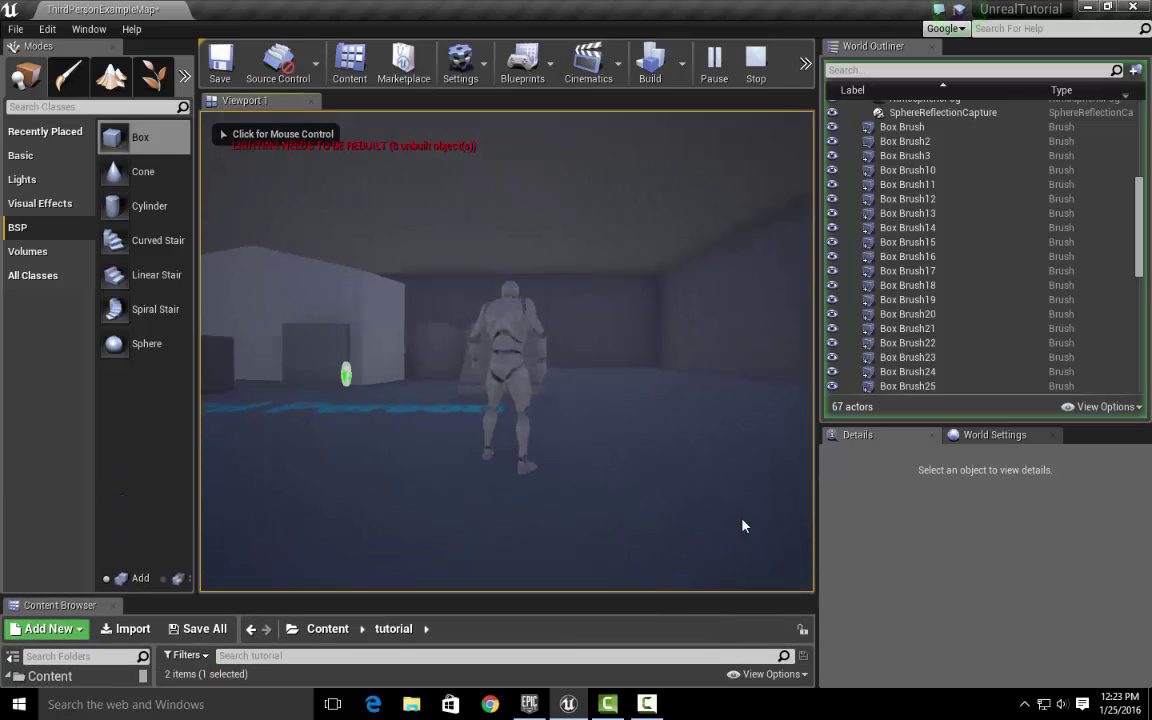
pyautogui.moveTo(815, 475); pyautogui.dragTo(875, 472)
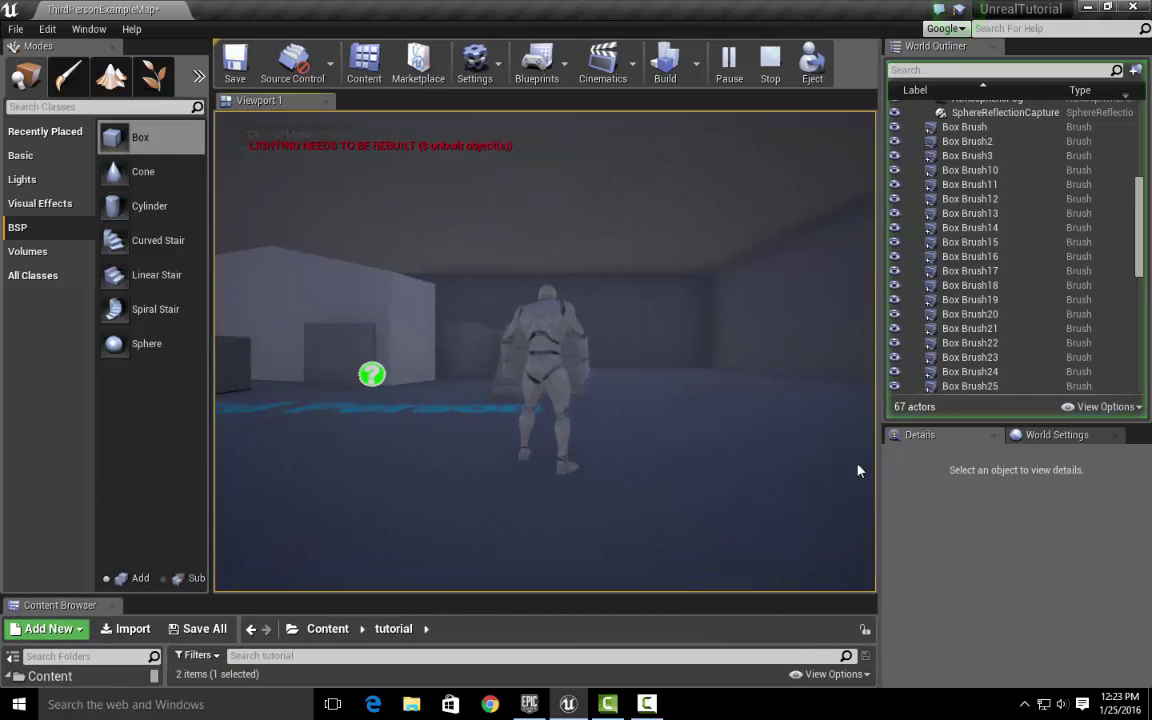
pyautogui.click(861, 470)
# Step: Run the character up to the recessed wall panel, examine it from several angles, and end the play session
pyautogui.press('w')
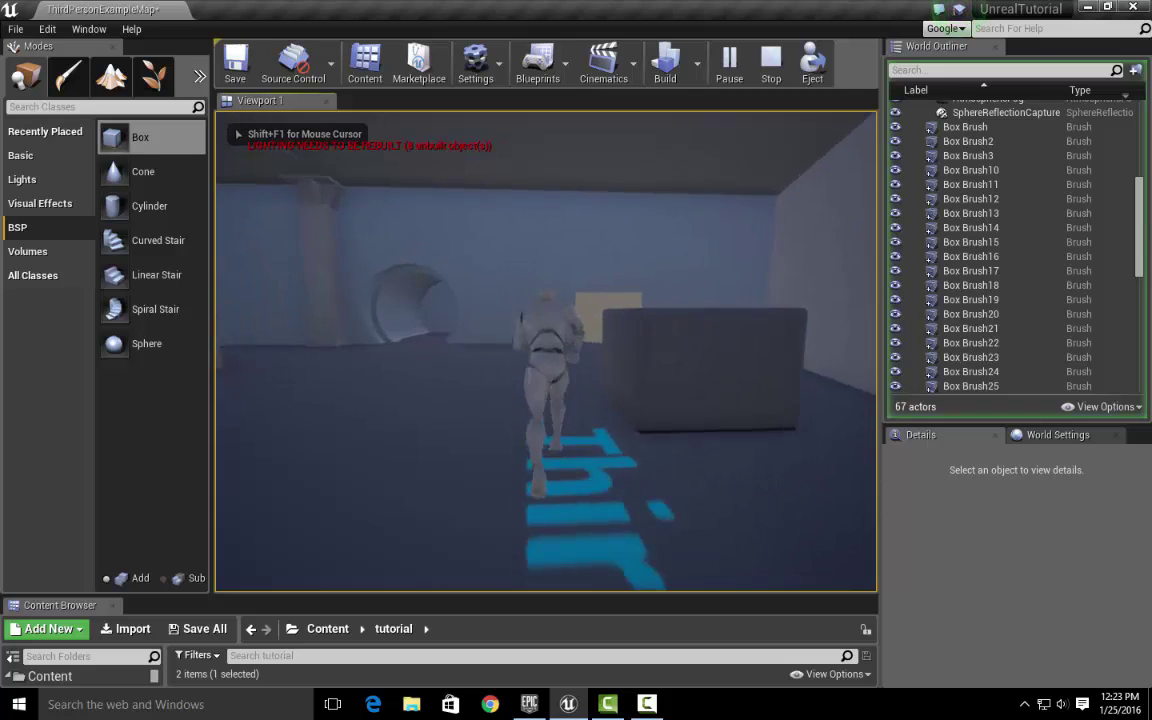
pyautogui.press('w')
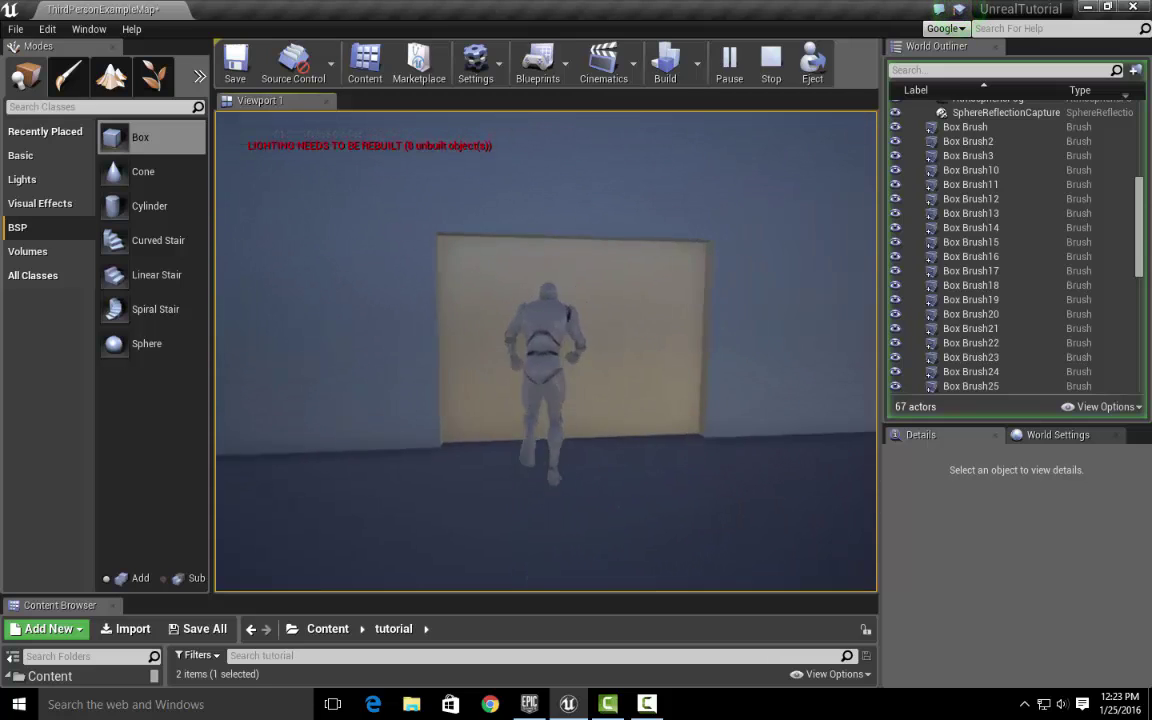
pyautogui.press('w')
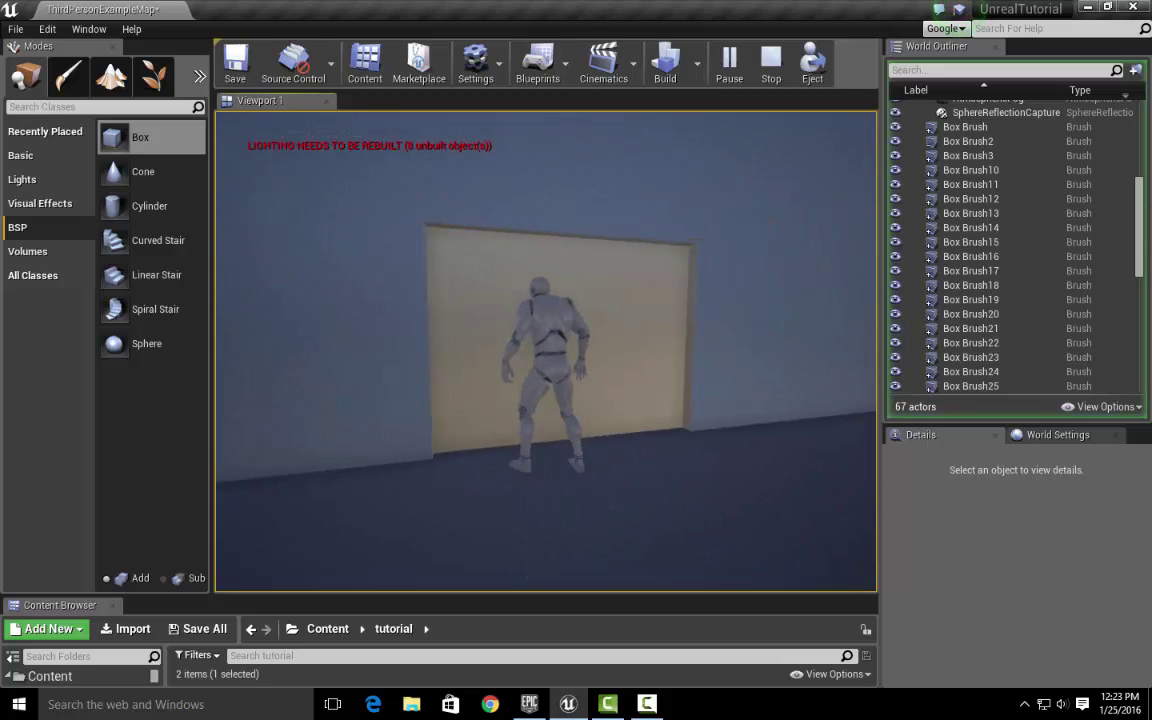
pyautogui.press('w')
pyautogui.press('s')
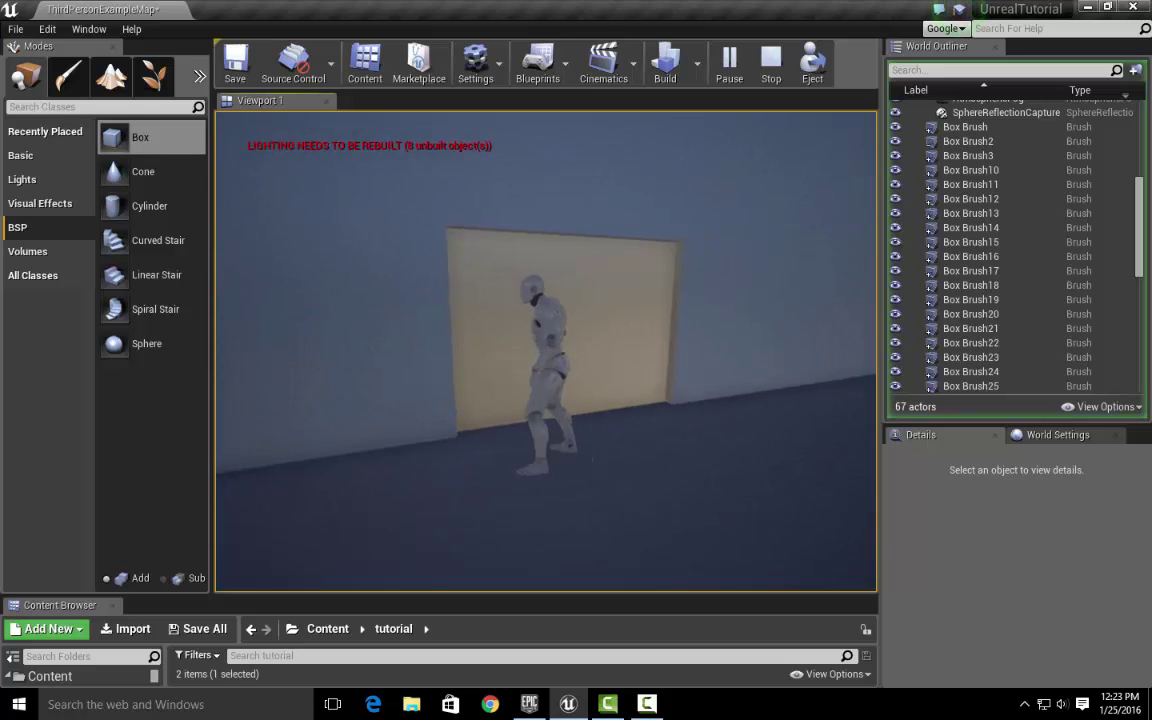
pyautogui.press('w')
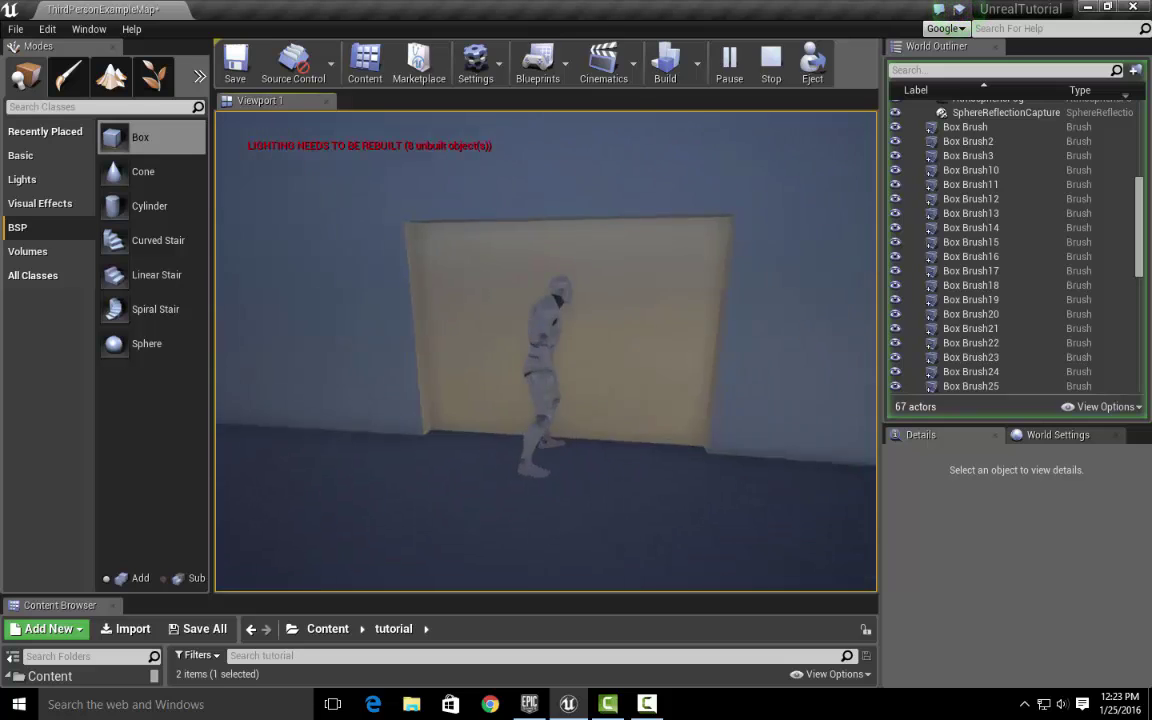
pyautogui.press('w')
pyautogui.press('w')
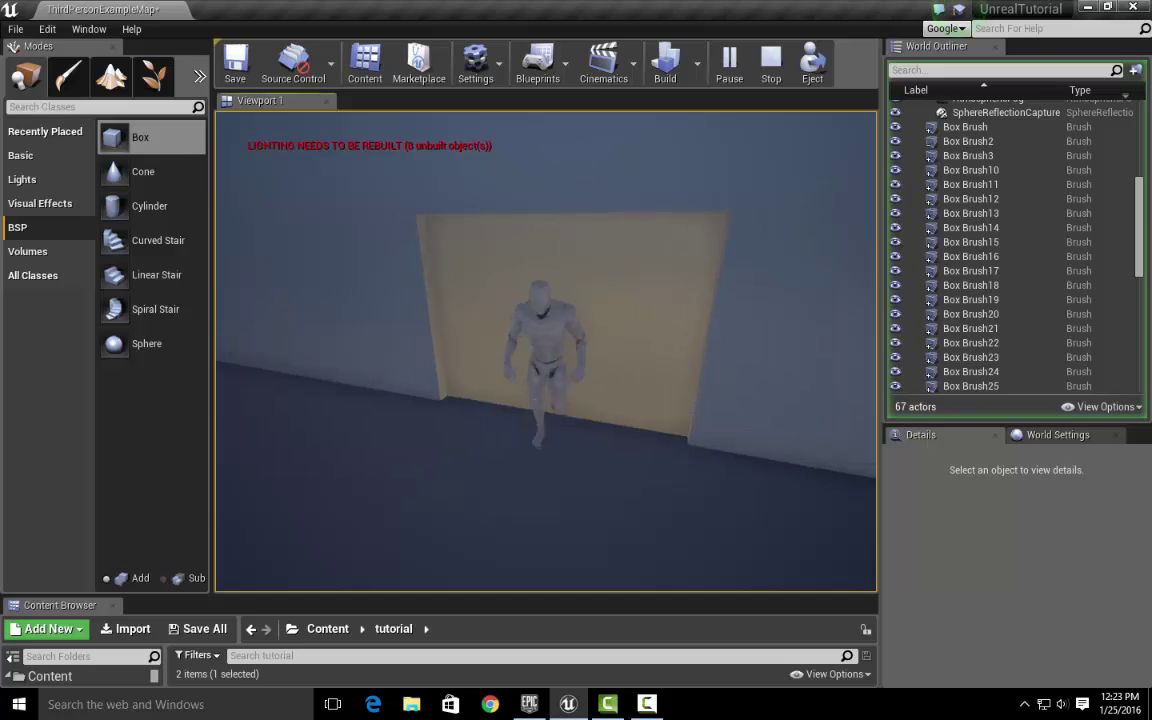
pyautogui.press('s')
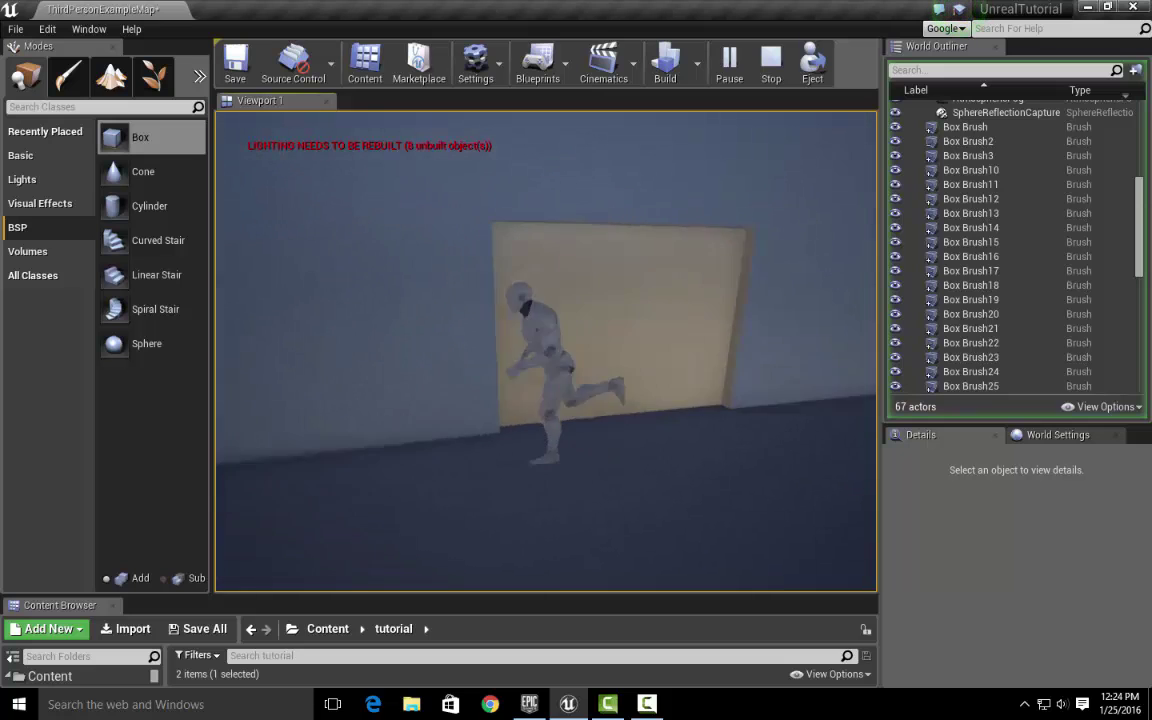
pyautogui.press('w')
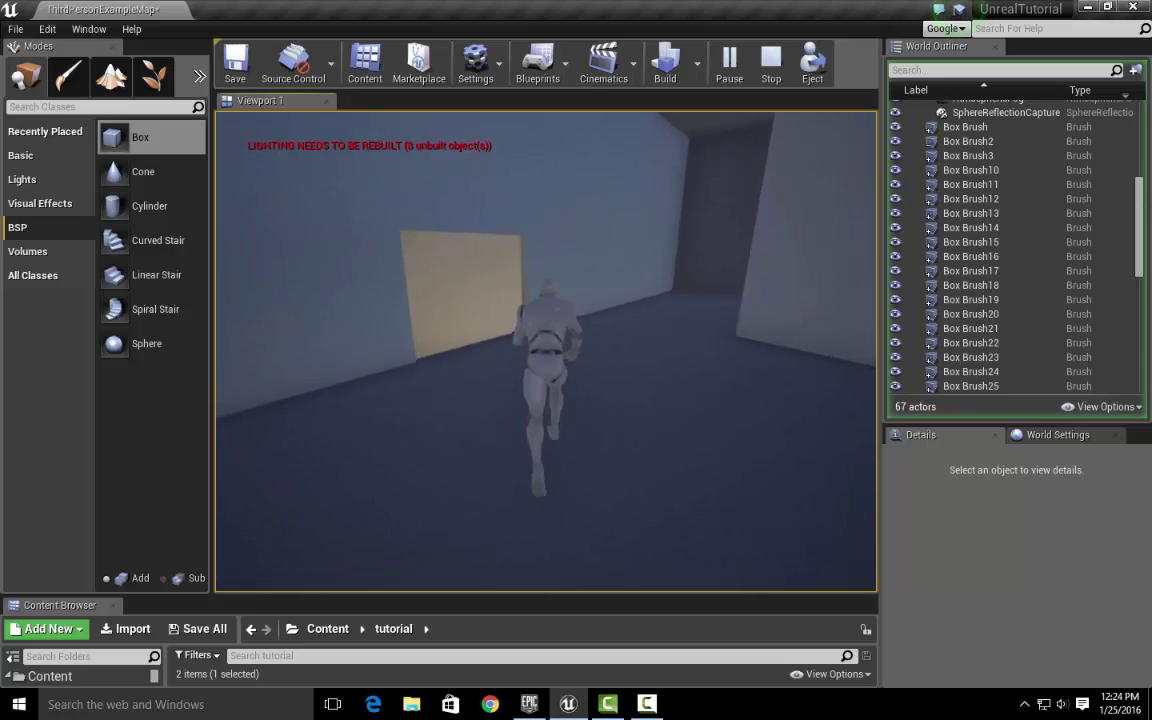
pyautogui.press('a')
pyautogui.press('s')
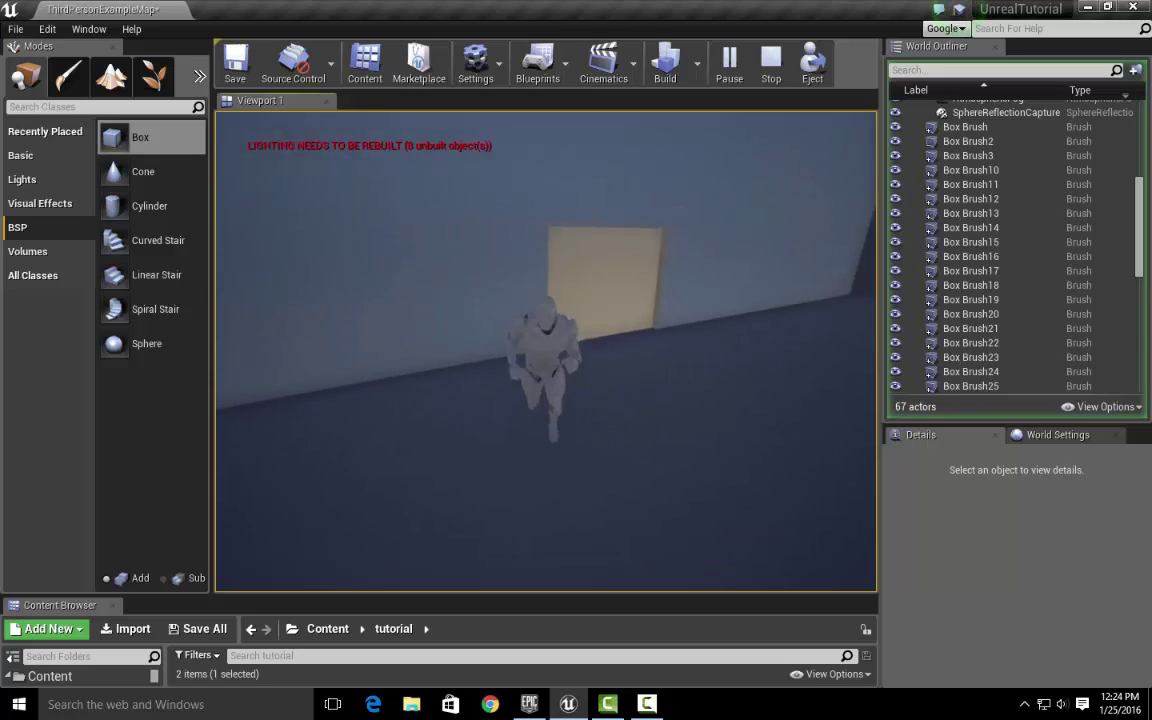
pyautogui.press('a')
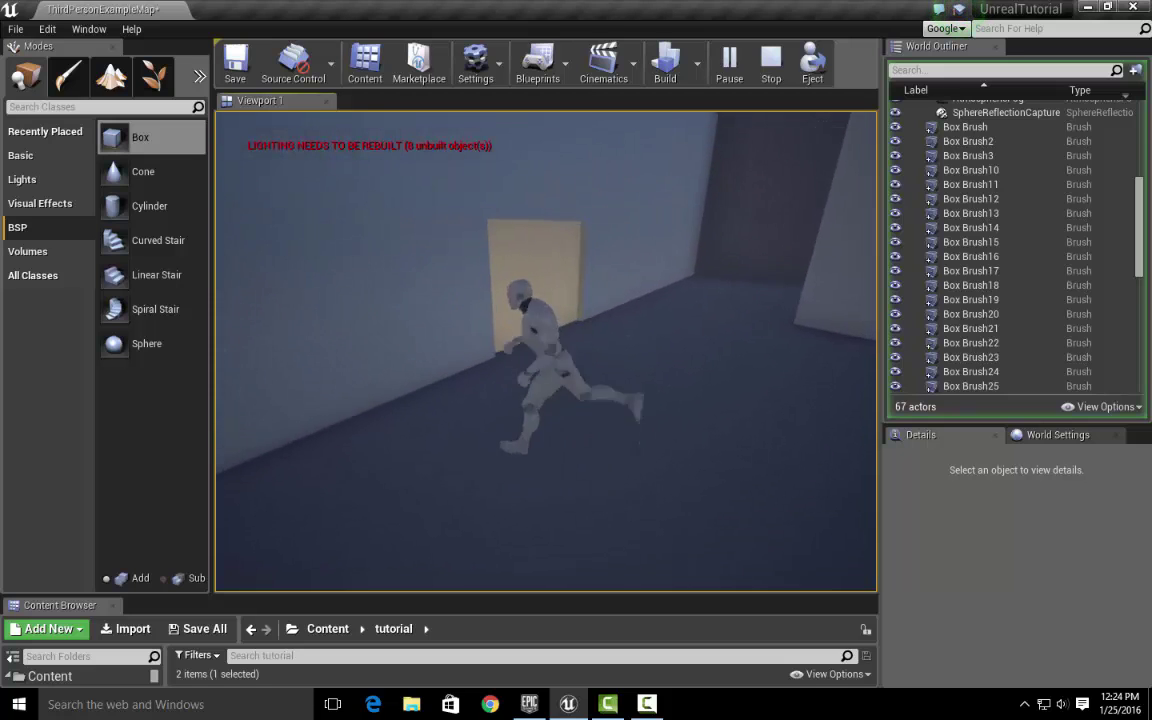
pyautogui.press('s')
pyautogui.press('Escape')
pyautogui.moveTo(531, 340)
pyautogui.mouseDown(button='right')
pyautogui.moveTo(617, 365)
pyautogui.moveTo(478, 389)
pyautogui.moveTo(520, 400)
pyautogui.moveTo(540, 390)
pyautogui.moveTo(536, 318)
pyautogui.moveTo(610, 360)
pyautogui.mouseUp(button='right')
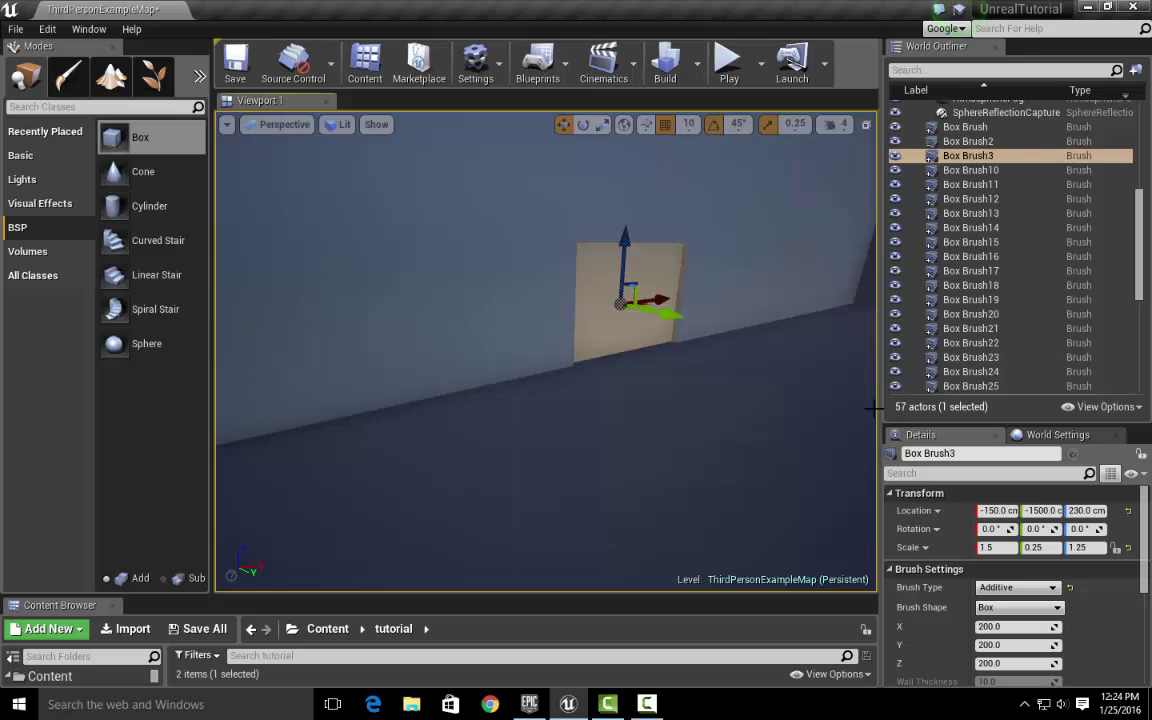
pyautogui.moveTo(886, 407); pyautogui.dragTo(896, 407)
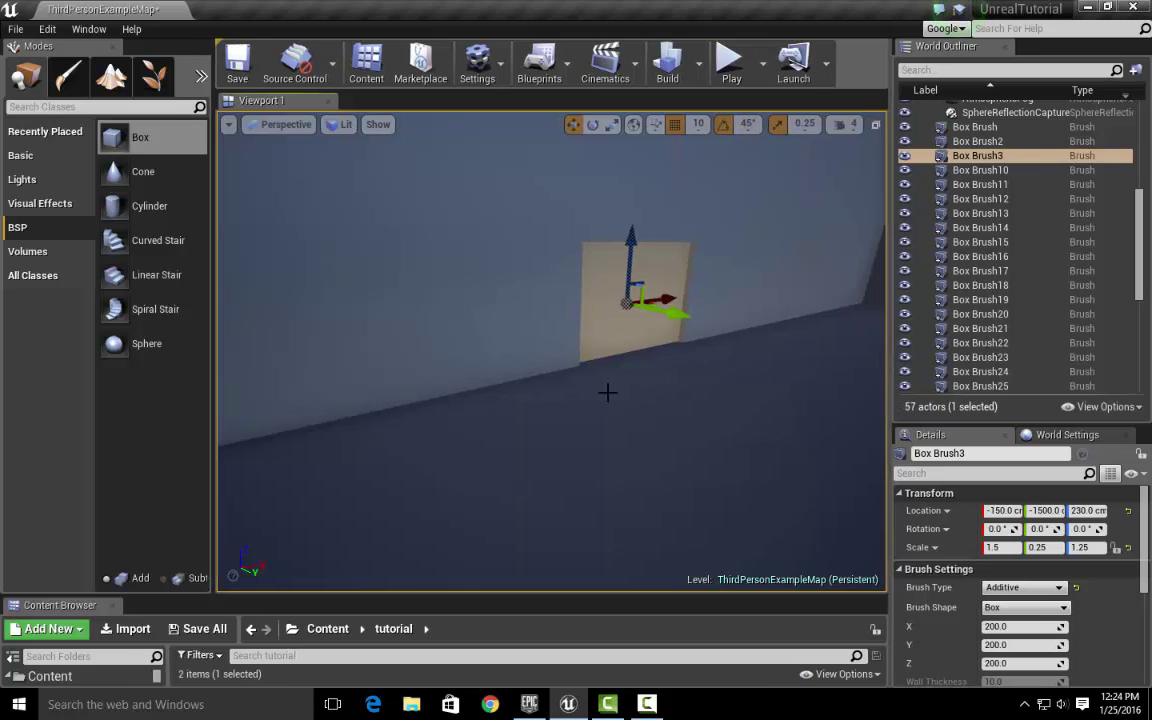
pyautogui.moveTo(607, 392); pyautogui.dragTo(530, 404, button='right')
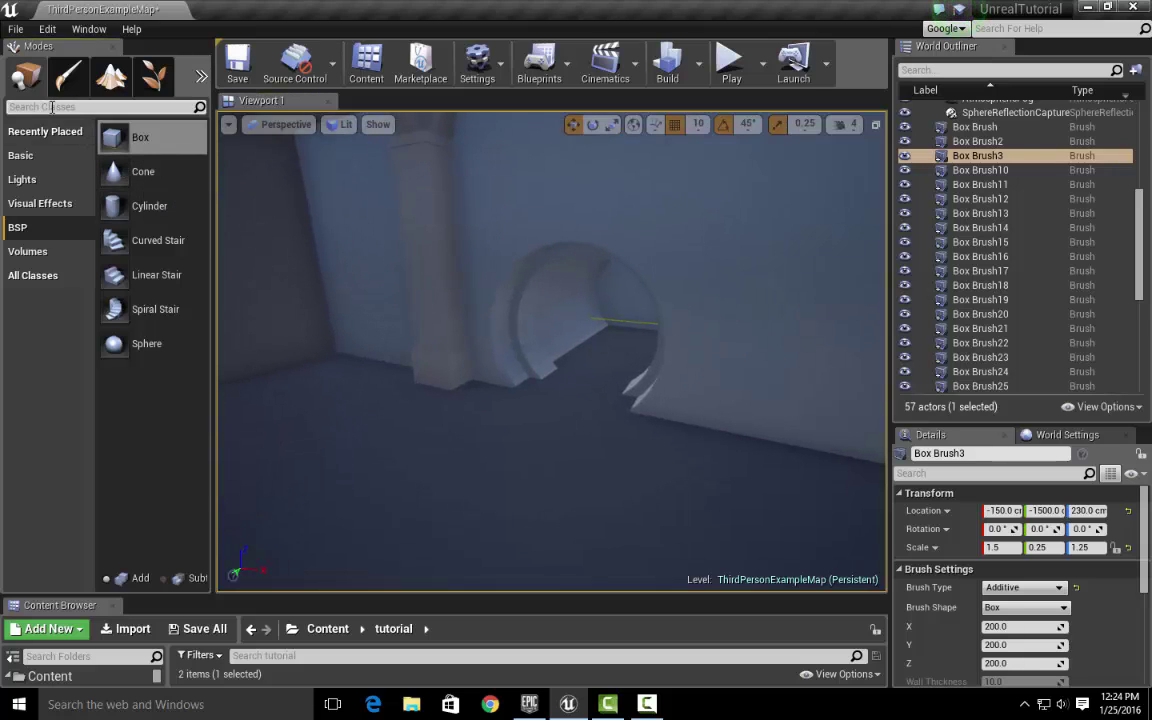
# Step: Find the Text Render actor among the placeable classes and place one on the floor near the round opening
pyautogui.write('tex')
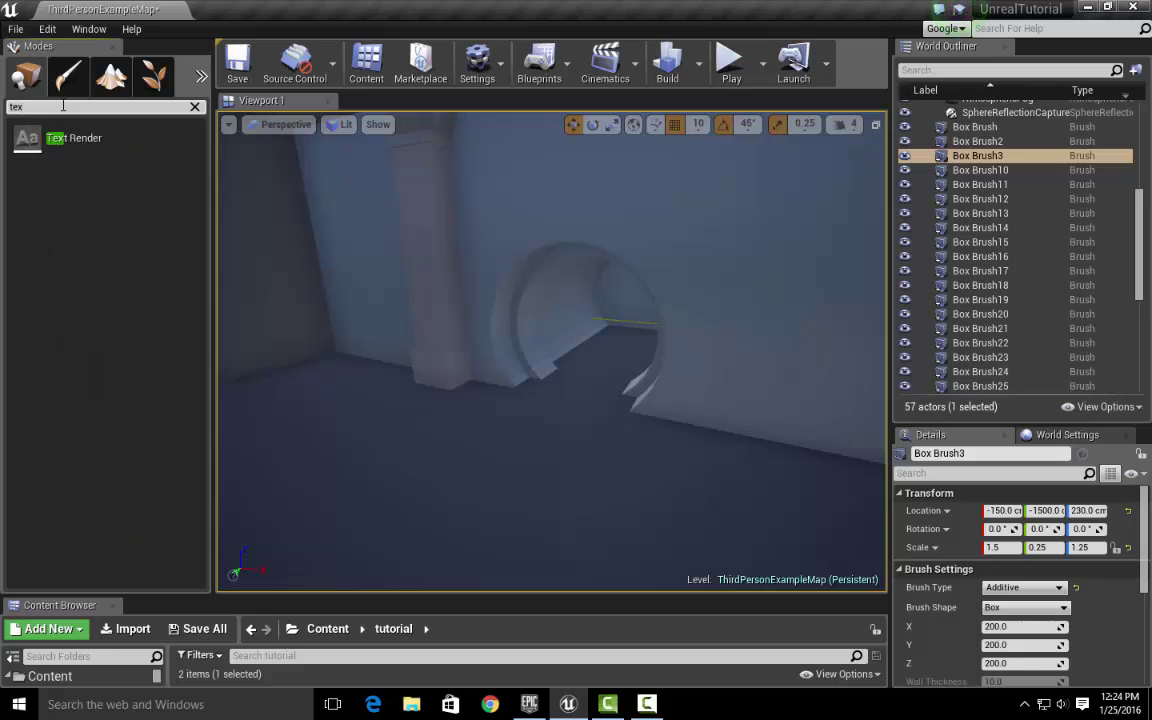
pyautogui.write('t')
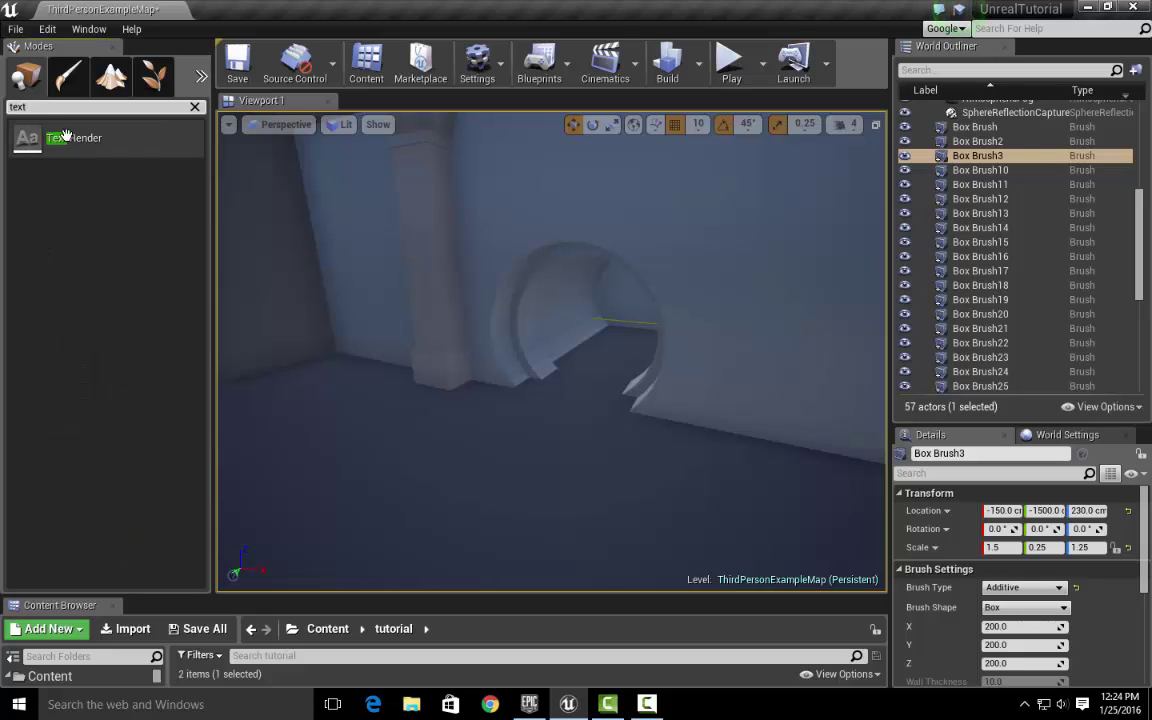
pyautogui.moveTo(64, 139); pyautogui.dragTo(461, 367)
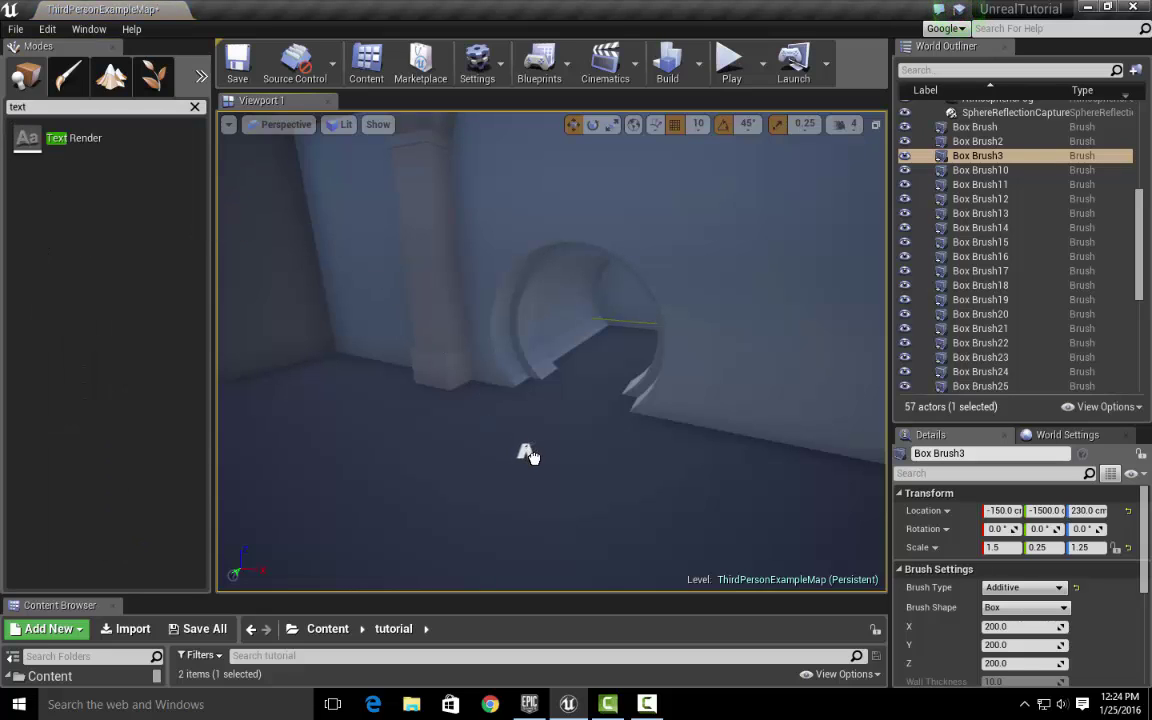
pyautogui.moveTo(530, 456); pyautogui.dragTo(549, 380)
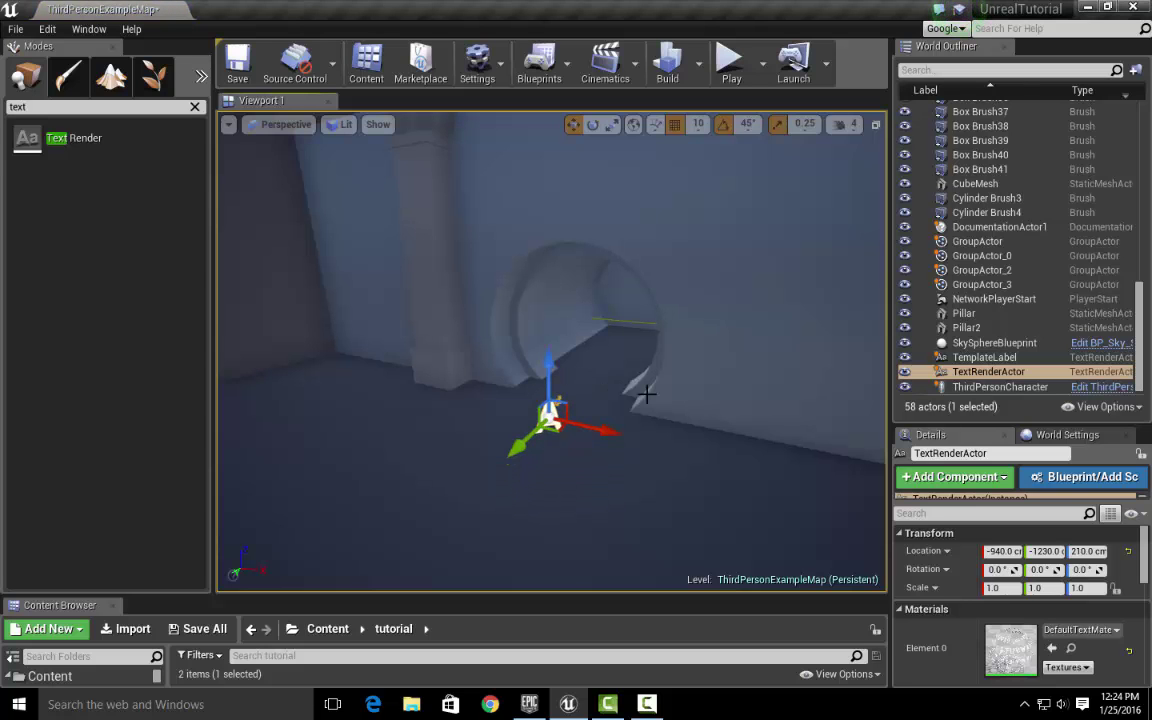
pyautogui.press('f')
pyautogui.moveTo(549, 380); pyautogui.dragTo(698, 396, button='right')
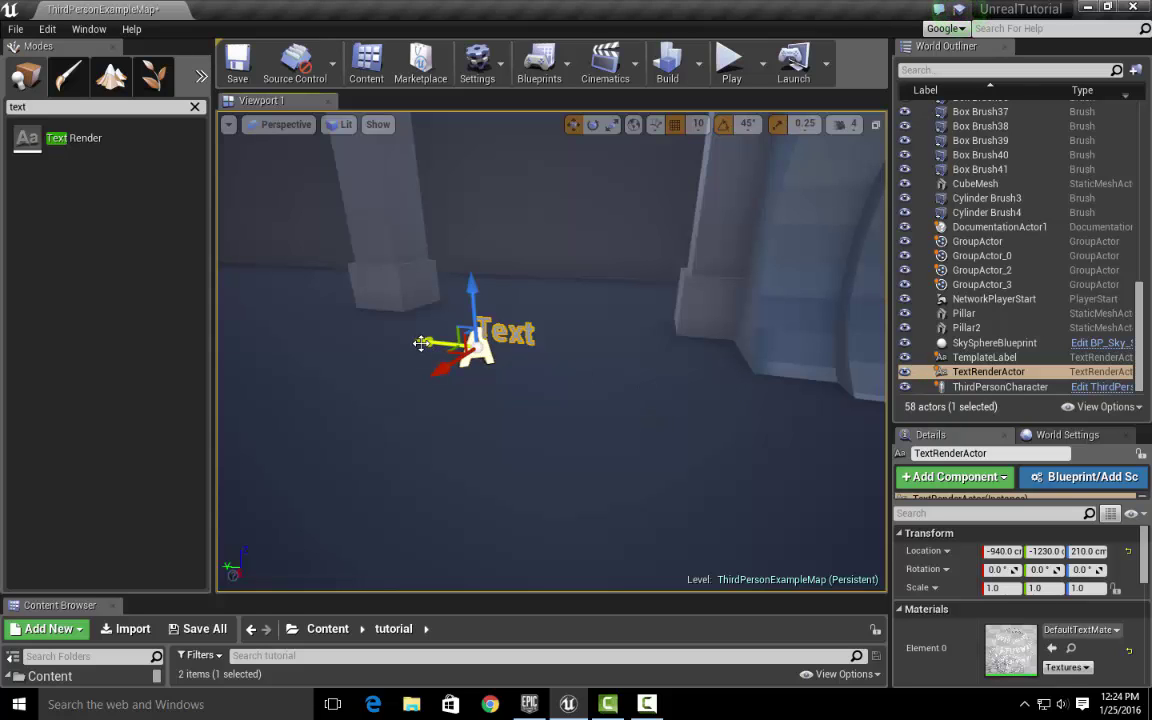
# Step: Shift the text actor to a Y location of -1170 cm and set its text to Intercom Audio, enlarging the Details area
pyautogui.moveTo(425, 342); pyautogui.dragTo(349, 336)
pyautogui.moveTo(400, 374); pyautogui.dragTo(781, 430, button='right')
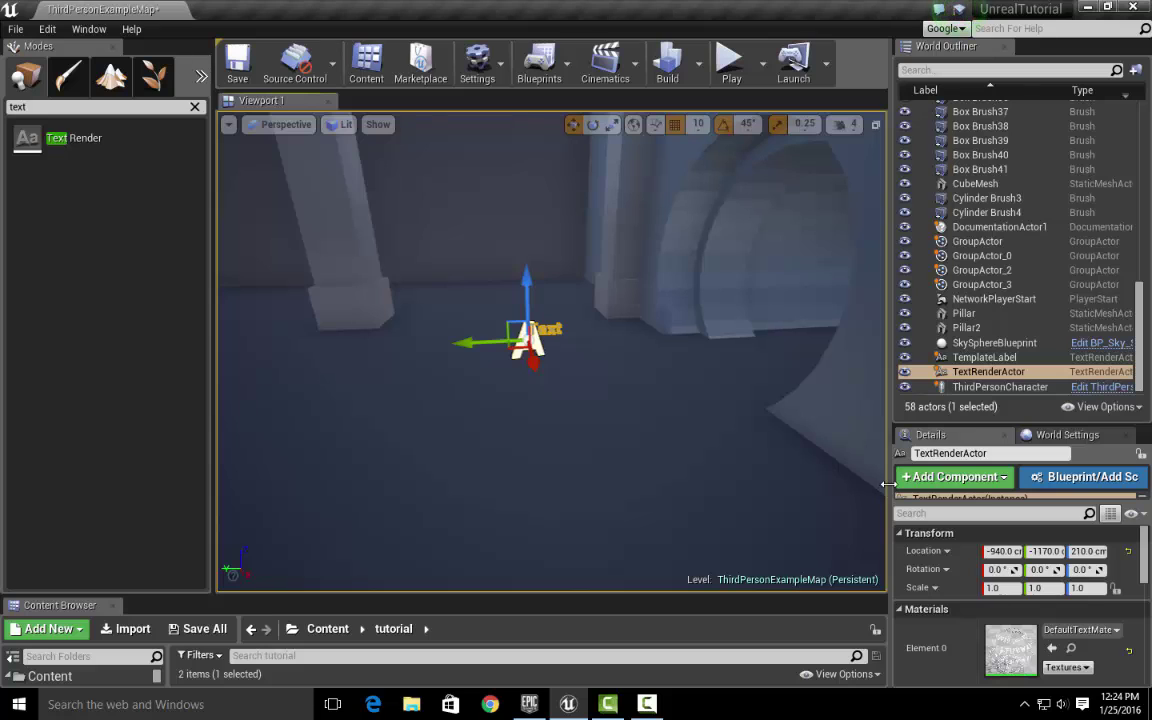
pyautogui.moveTo(849, 484); pyautogui.dragTo(718, 450)
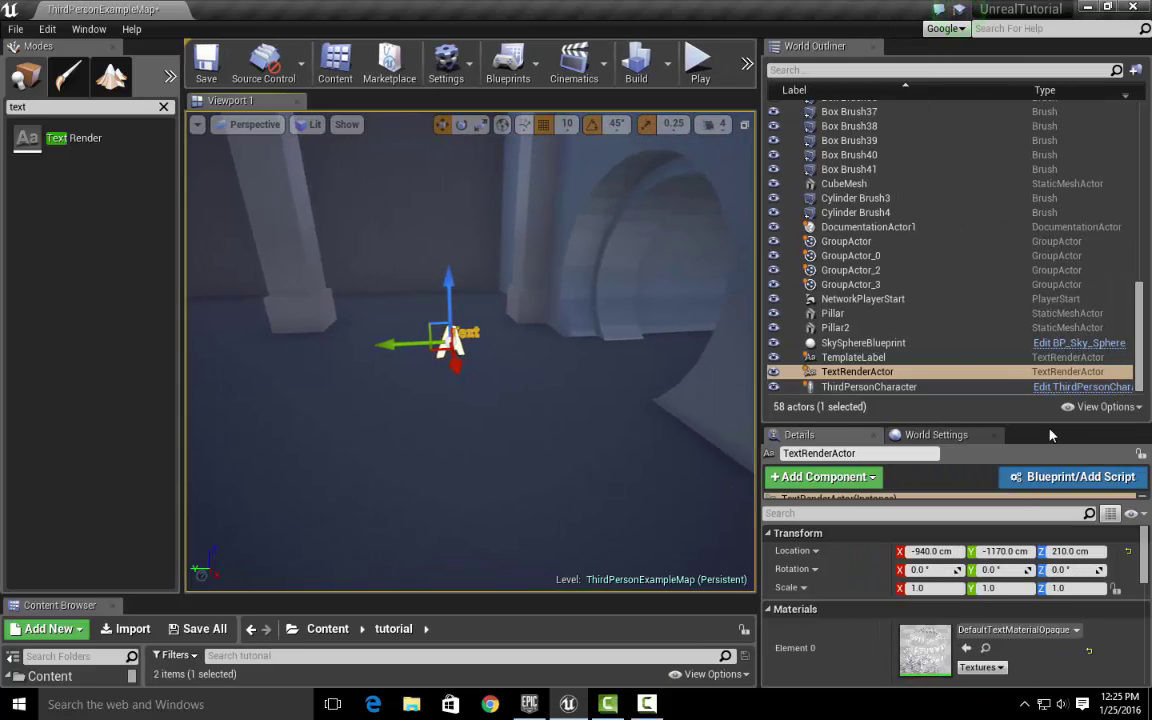
pyautogui.moveTo(1046, 426); pyautogui.dragTo(1046, 231)
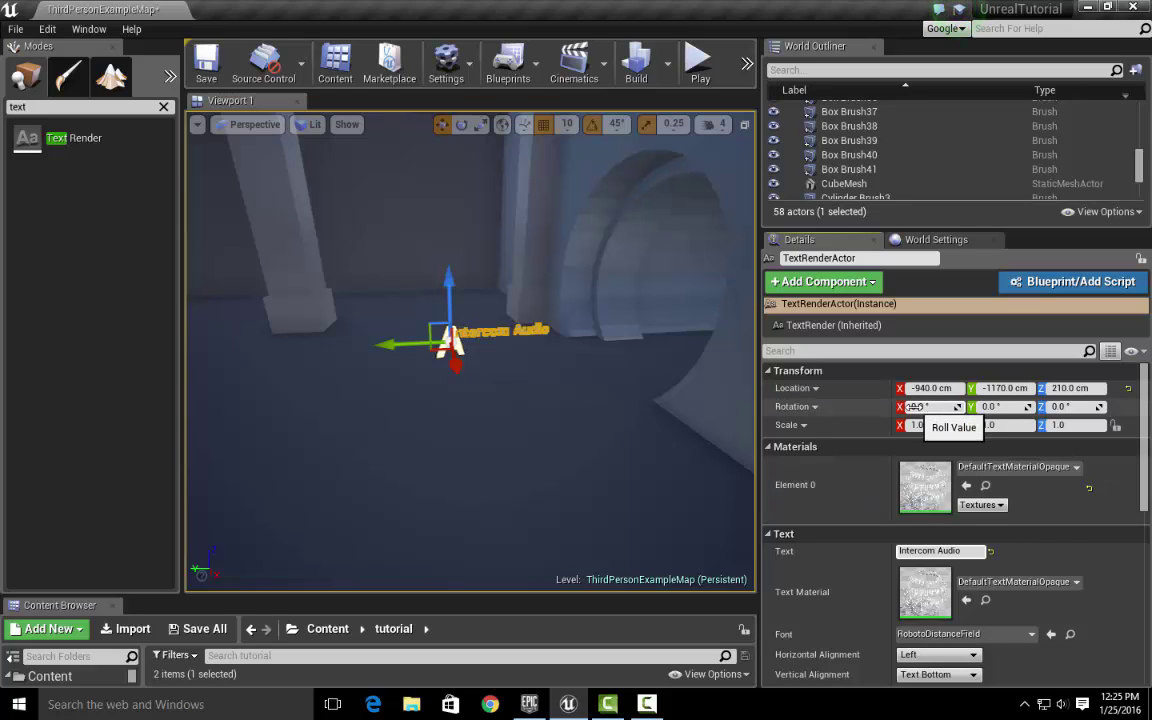
# Step: Rotate the text actor 90° about Z and place it on the wall beside the recessed panel at -490, -1400, 250 cm
pyautogui.keyDown('shift'); pyautogui.moveTo(456, 362); pyautogui.dragTo(340, 380); pyautogui.keyUp('shift')
pyautogui.press('e')
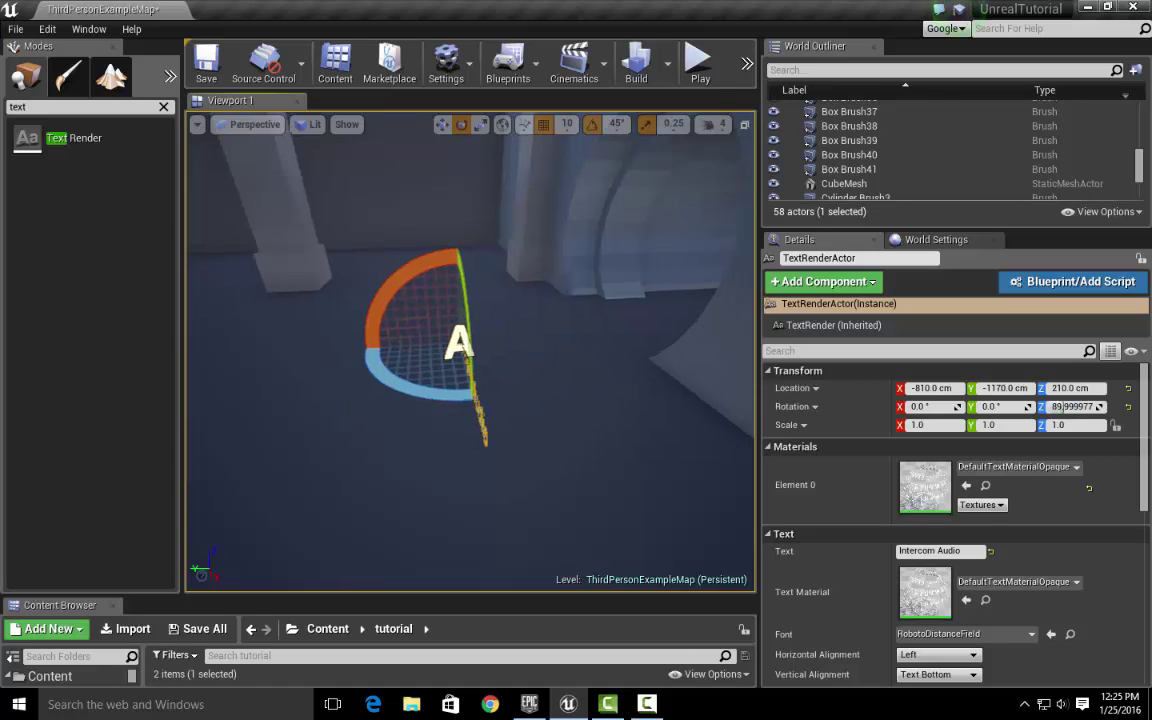
pyautogui.moveTo(400, 360); pyautogui.dragTo(520, 400, button='right')
pyautogui.press('w')
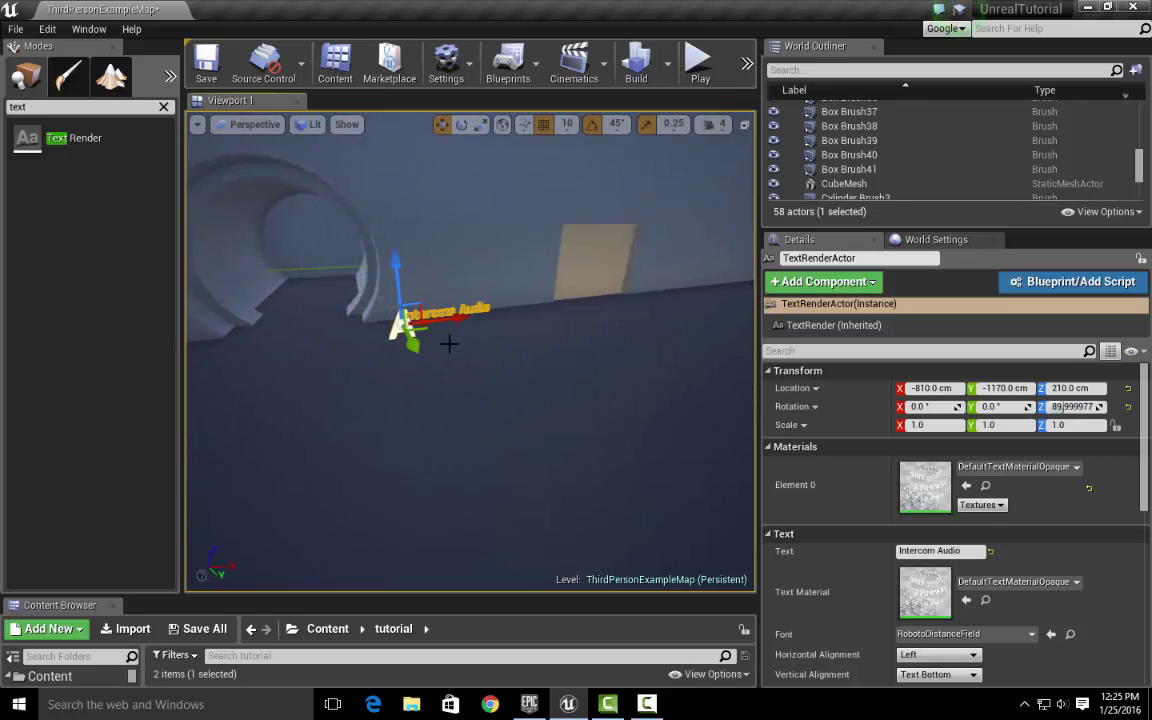
pyautogui.moveTo(455, 322); pyautogui.dragTo(575, 289)
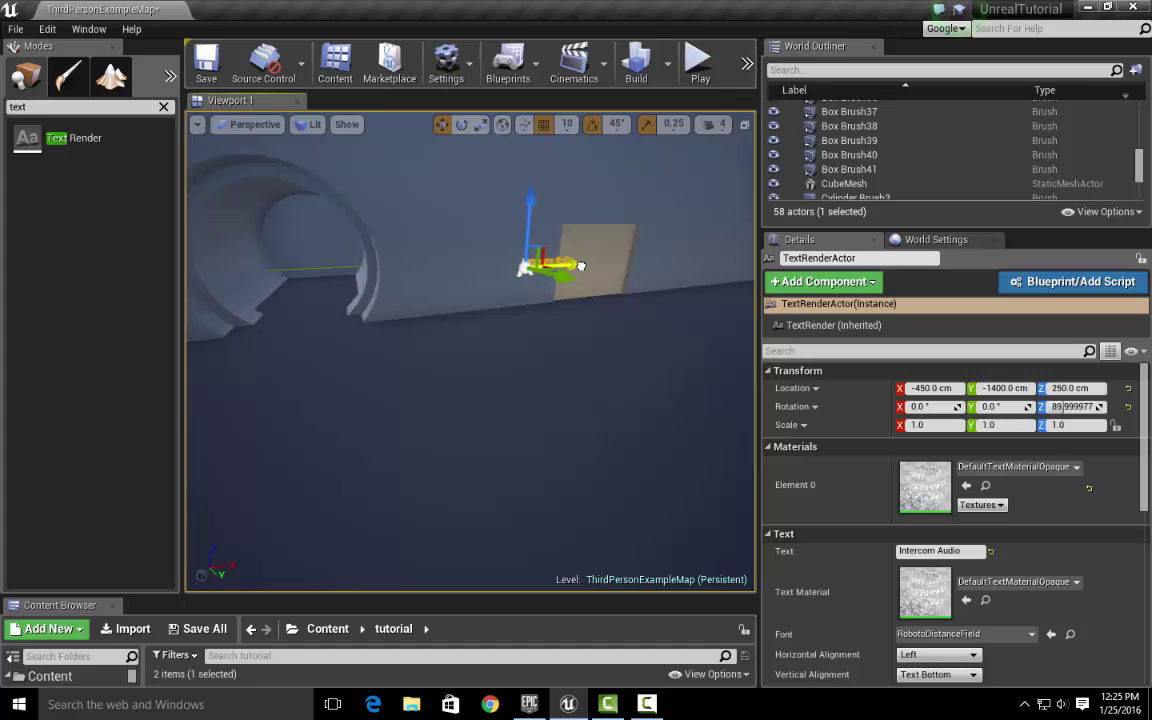
pyautogui.press('f')
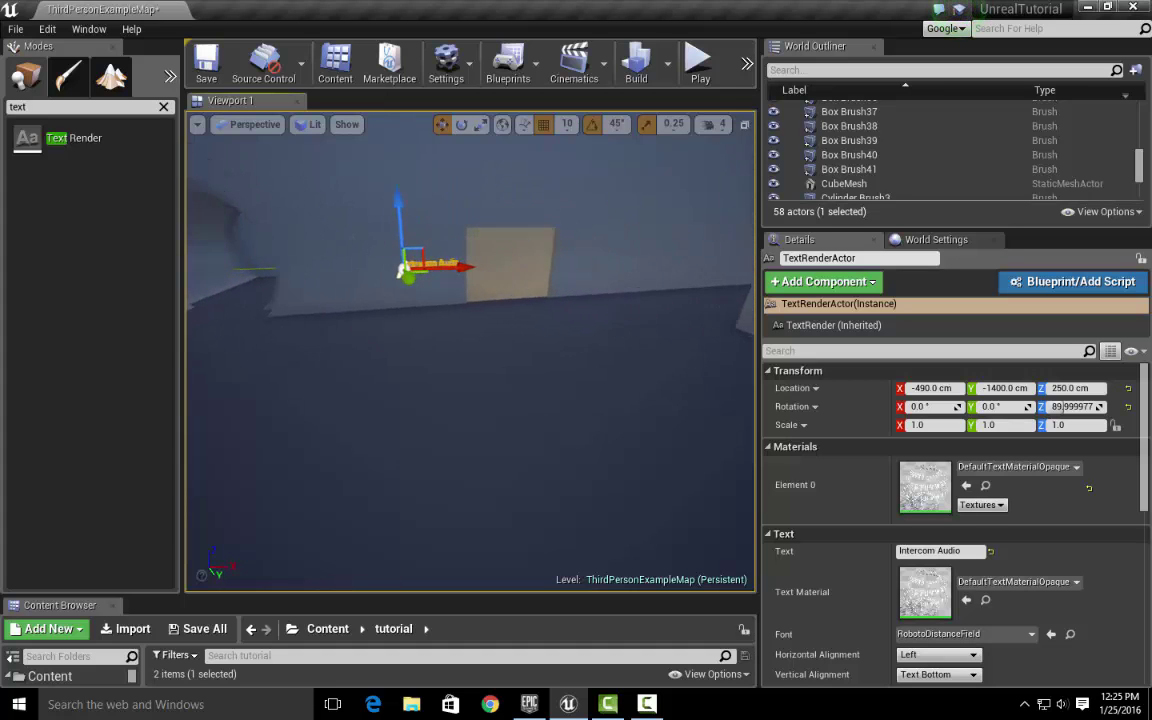
pyautogui.keyDown('alt'); pyautogui.moveTo(601, 349); pyautogui.dragTo(632, 471); pyautogui.keyUp('alt')
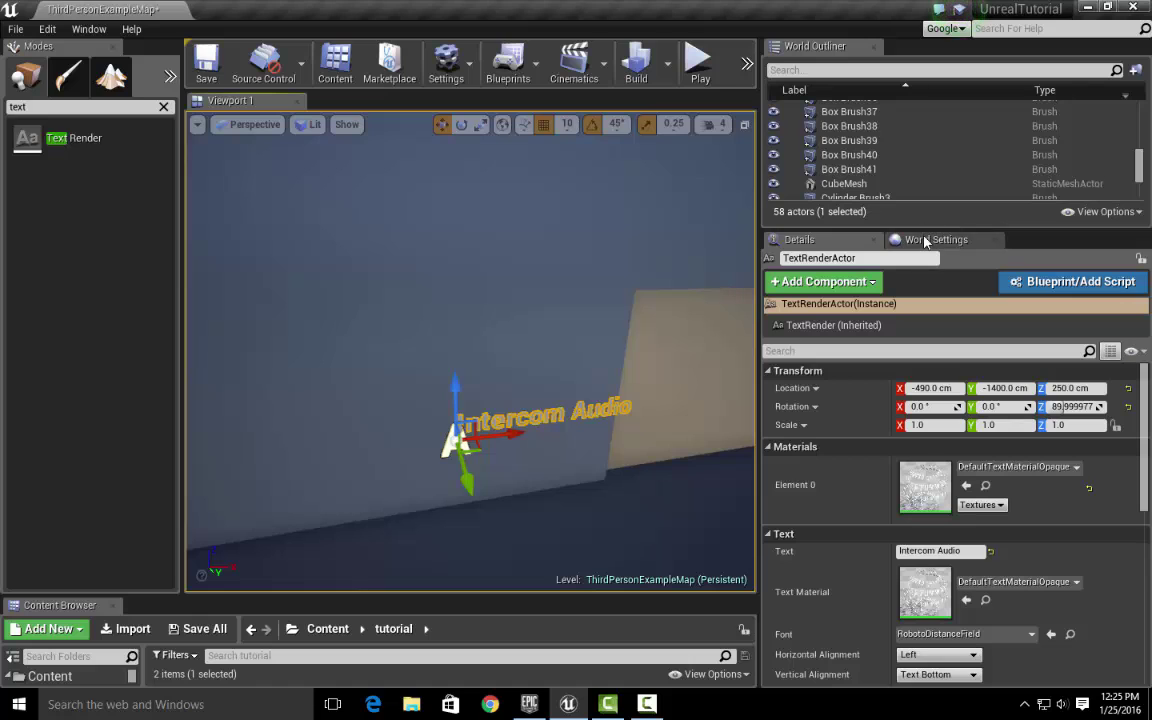
# Step: Locate the text actor's DefaultTextMaterialOpaque in the EngineMaterials folder, enlarging the Details and Content Browser areas
pyautogui.moveTo(925, 228); pyautogui.dragTo(925, 128)
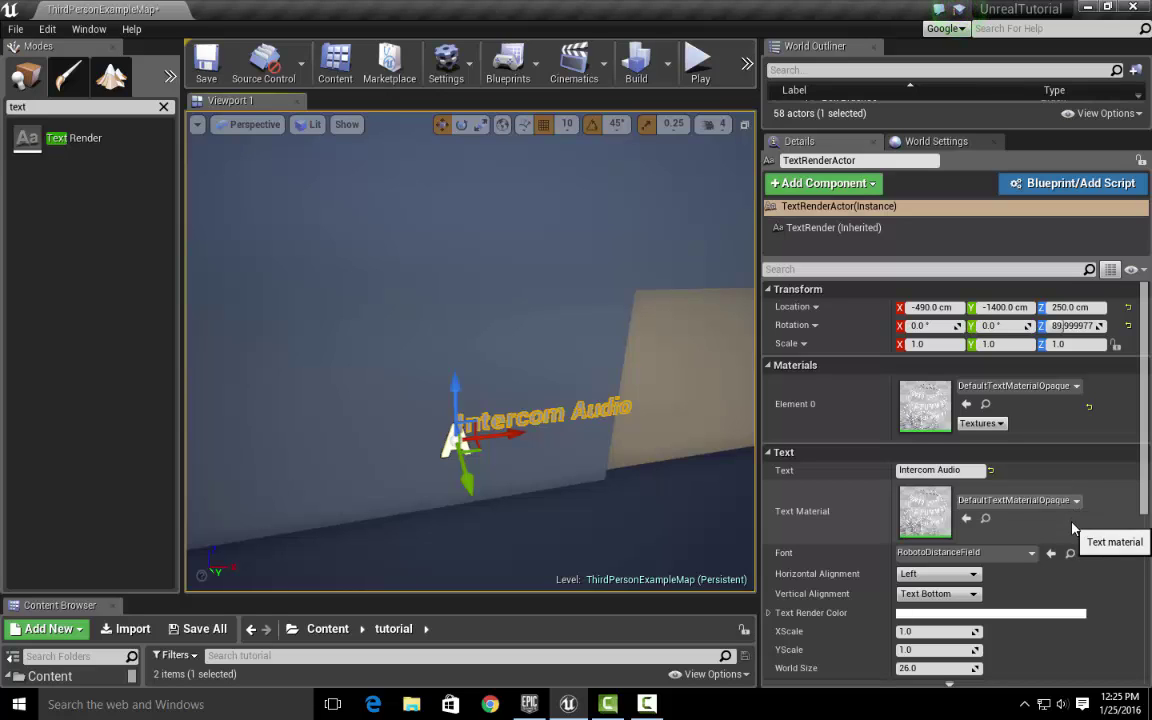
pyautogui.click(985, 519)
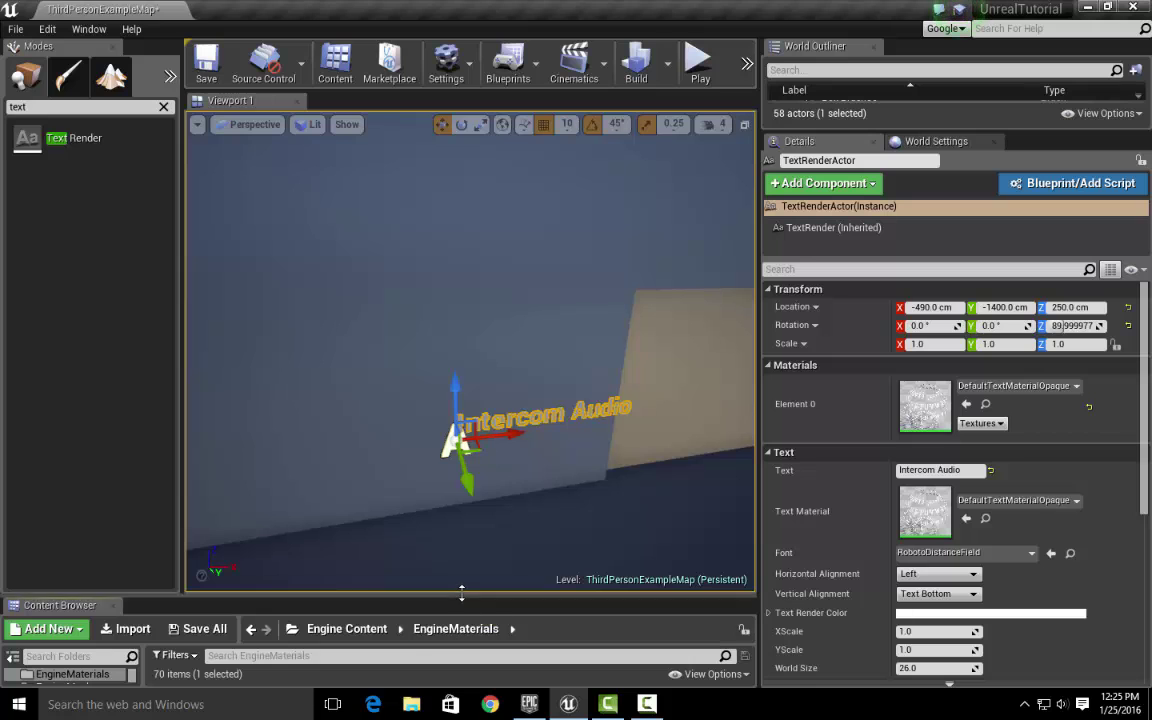
pyautogui.moveTo(461, 595); pyautogui.dragTo(445, 240)
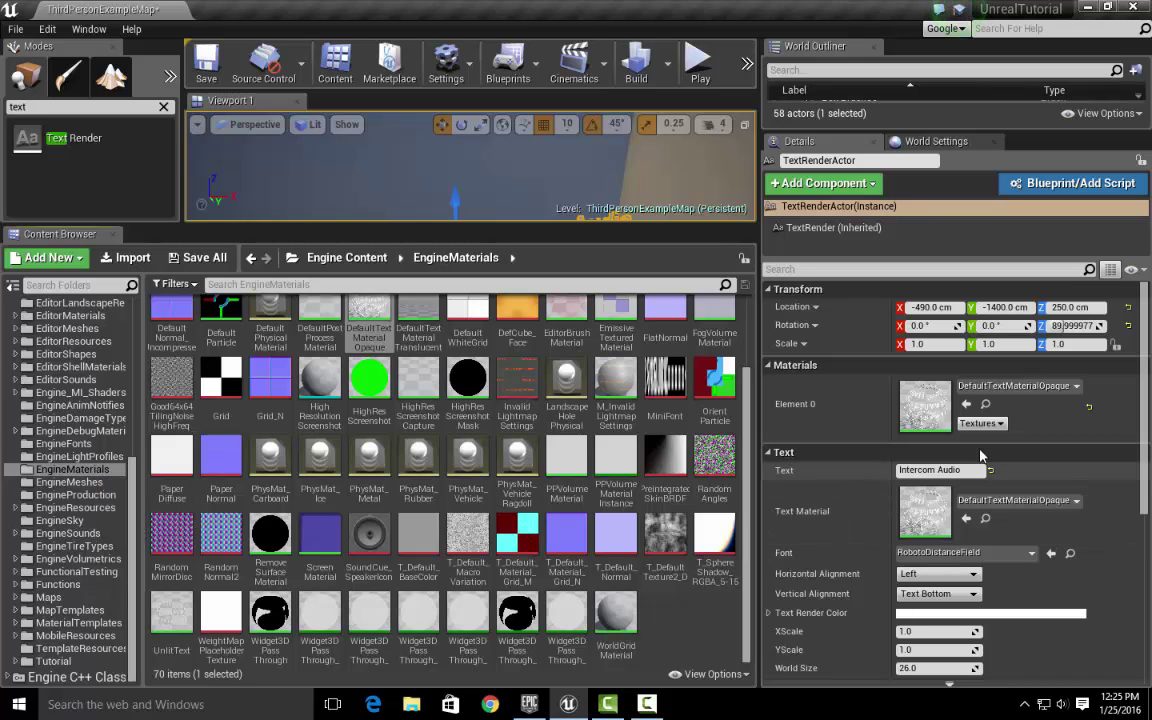
pyautogui.click(986, 404)
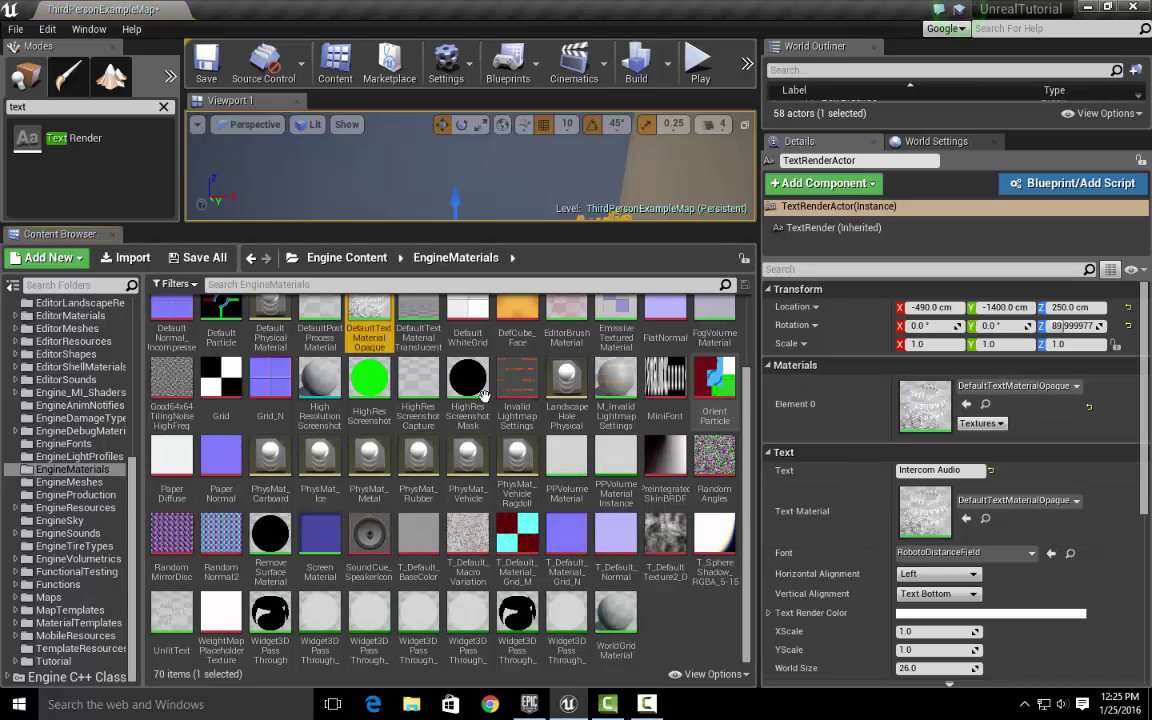
# Step: Duplicate DefaultTextMaterialOpaque and name the copy DefaultTextMaterialOpaqueGlow
pyautogui.rightClick(369, 338)
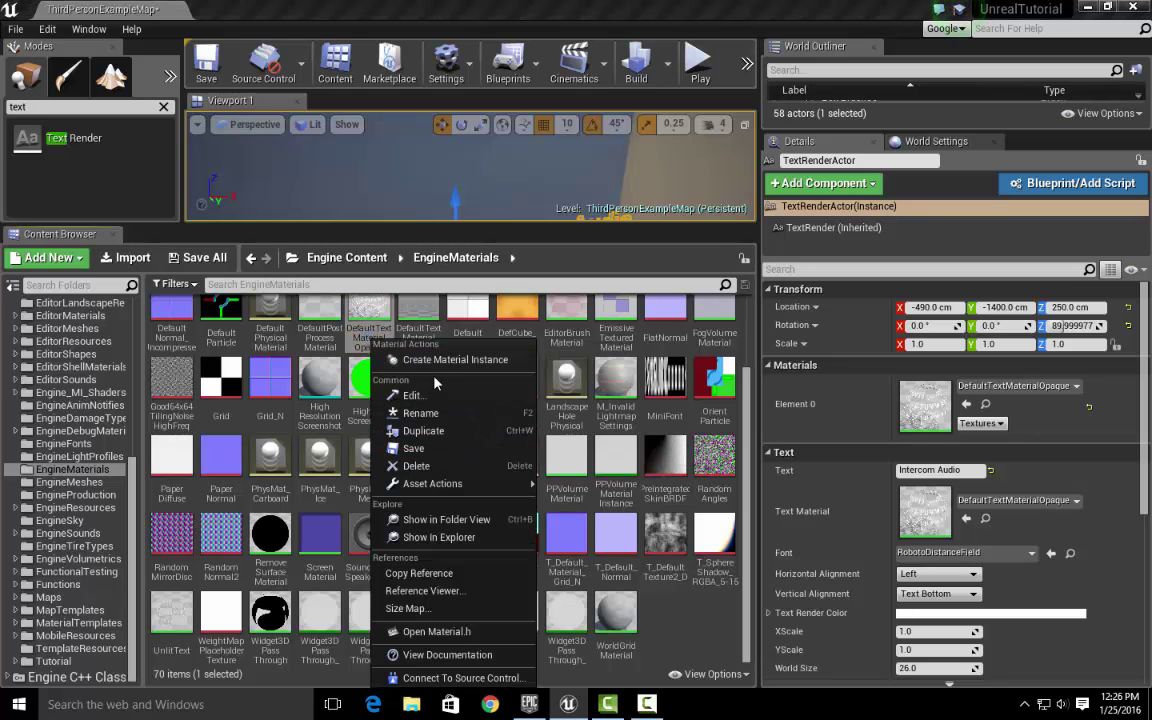
pyautogui.click(430, 430)
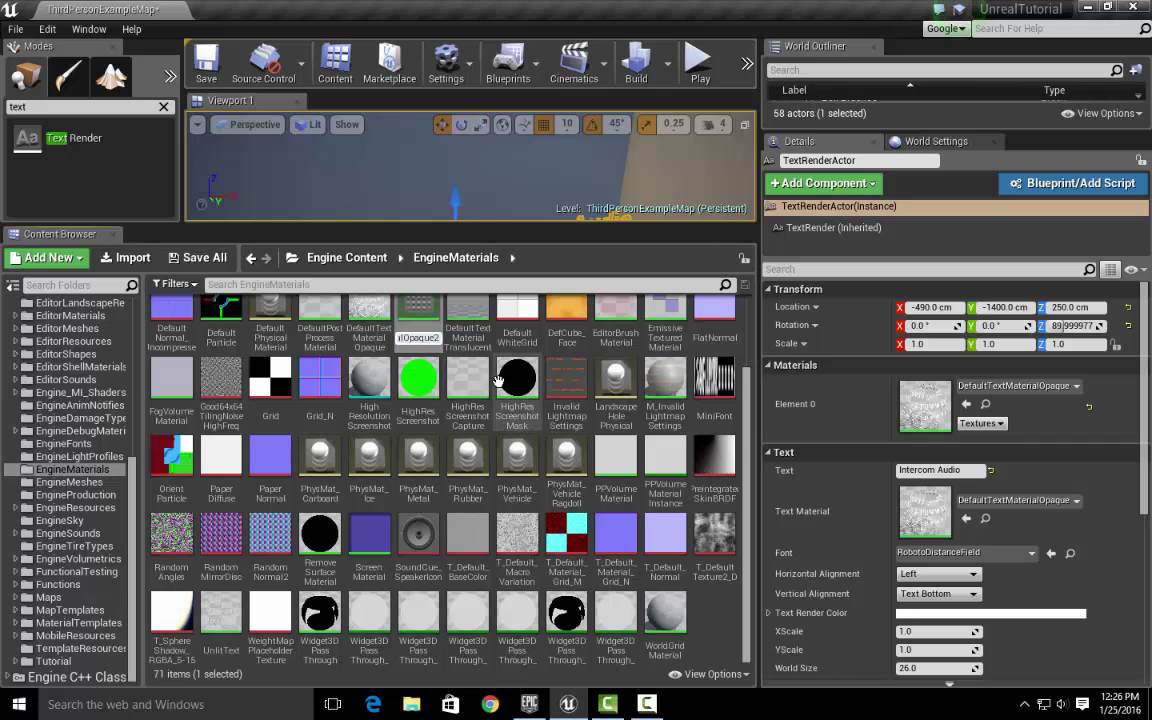
pyautogui.press('BackSpace')
pyautogui.write('G')
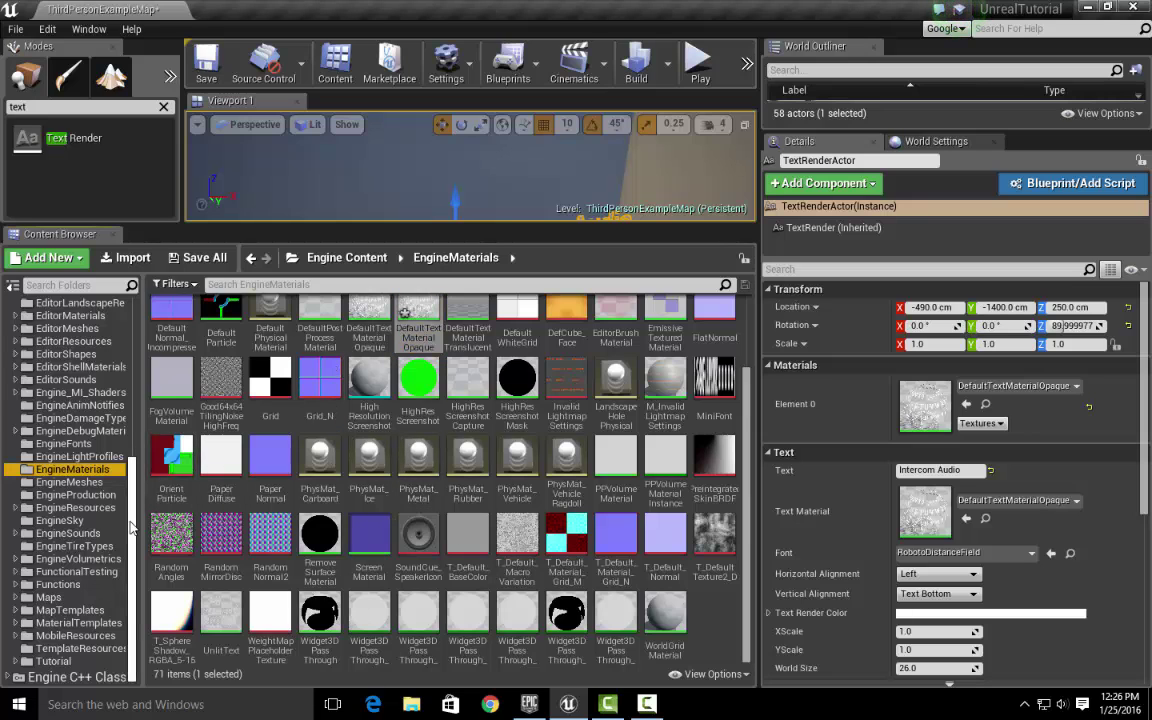
# Step: Move DefaultTextMaterialOpaqueGlow from EngineMaterials into the tutorial folder and open that folder
pyautogui.moveTo(355, 224); pyautogui.dragTo(368, 146)
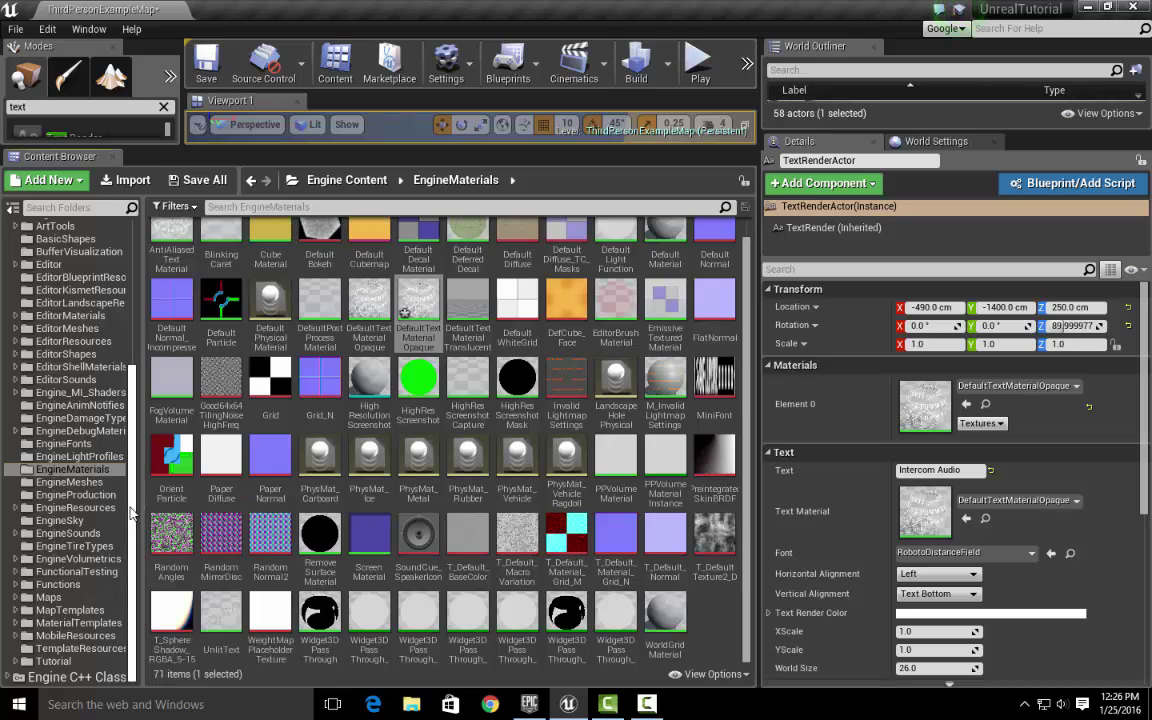
pyautogui.scroll(5, 118, 465)
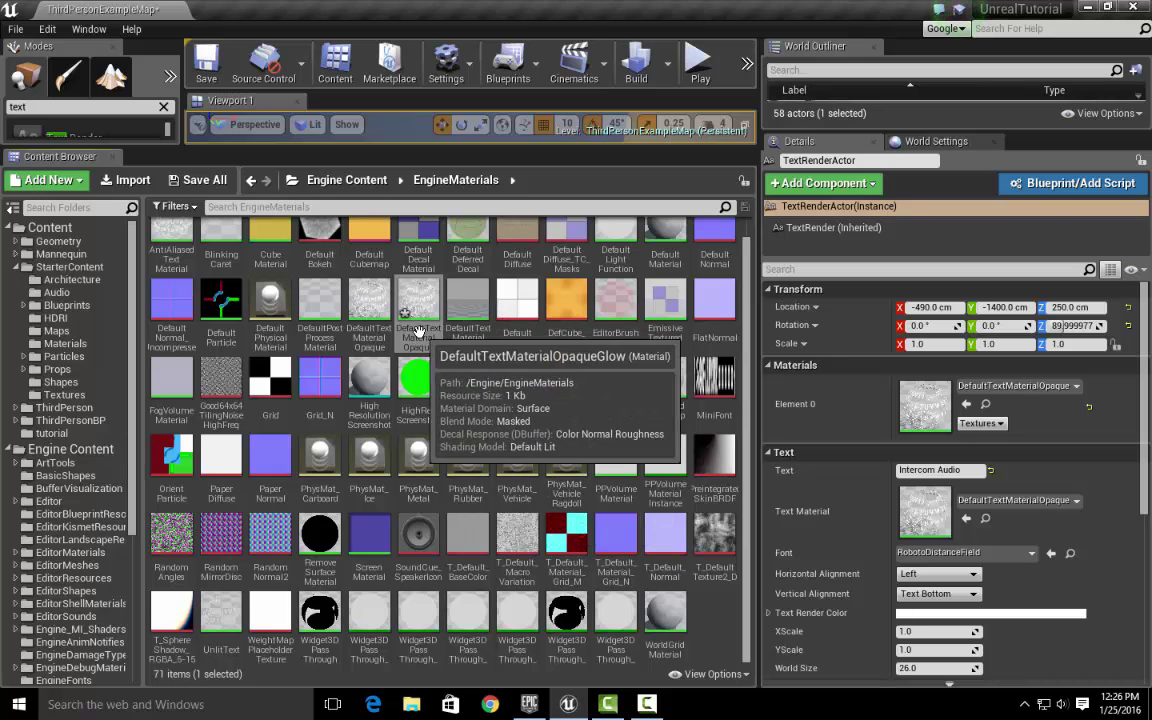
pyautogui.moveTo(418, 328); pyautogui.dragTo(57, 440)
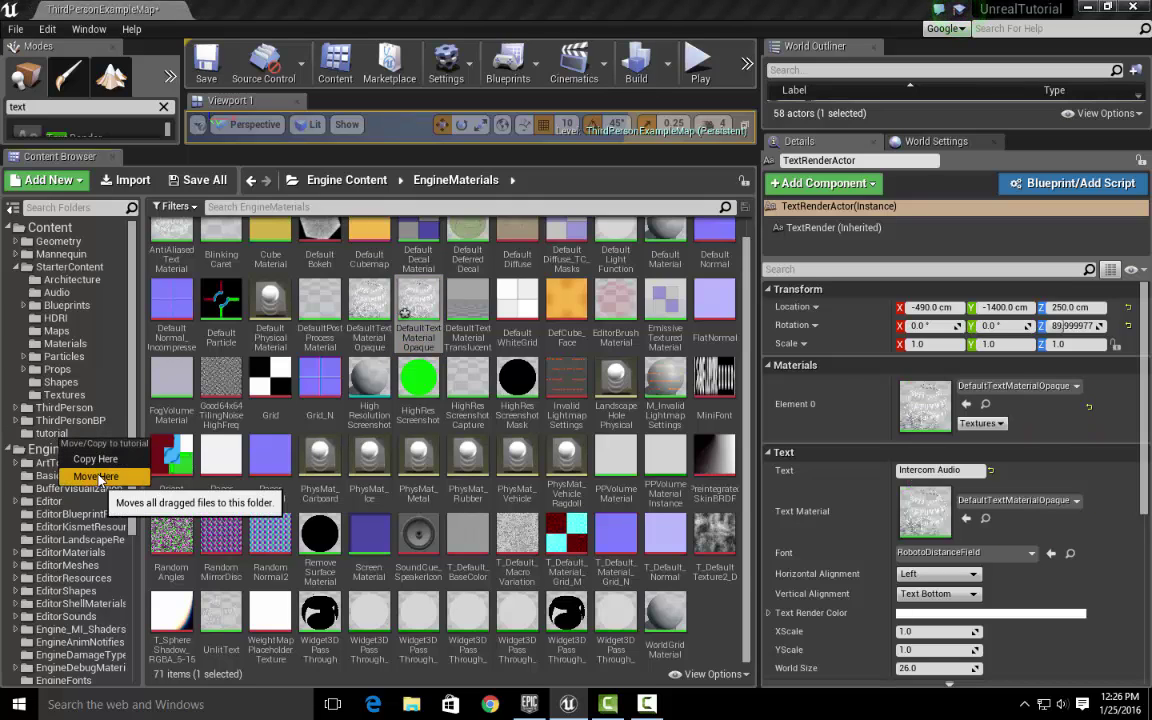
pyautogui.click(98, 478)
pyautogui.click(60, 433)
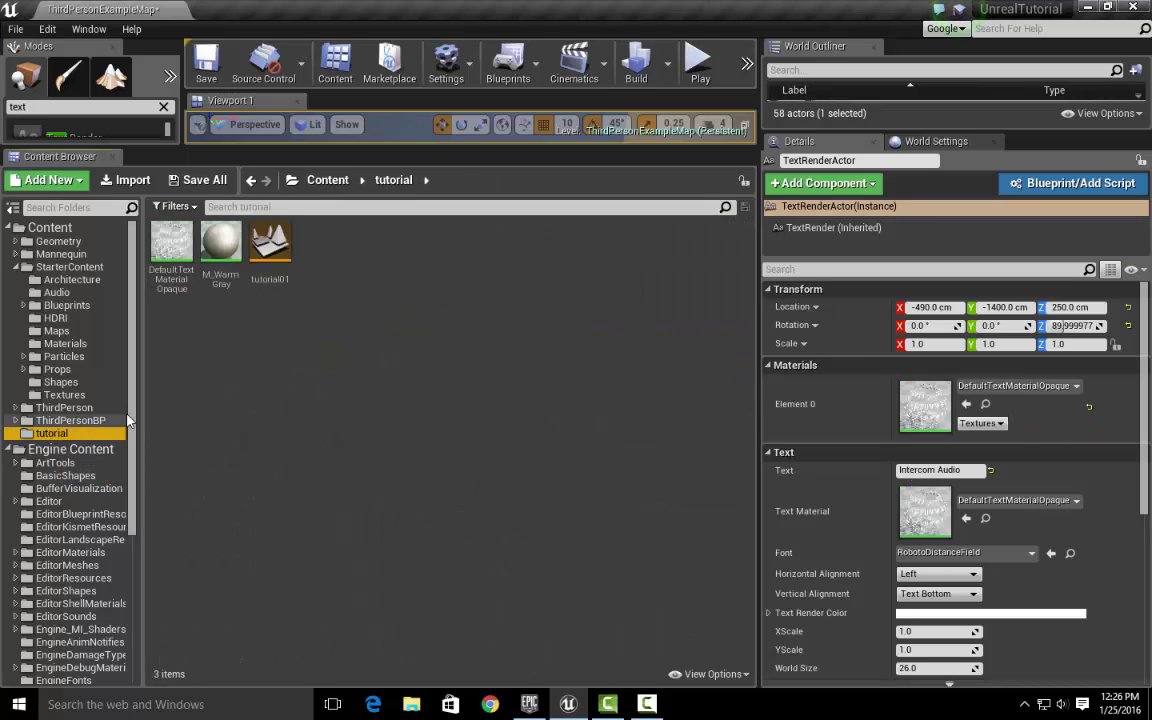
# Step: Enlarge the viewport again and assign DefaultTextMaterialOpaqueGlow to the text actor's Element 0 material
pyautogui.click(178, 250)
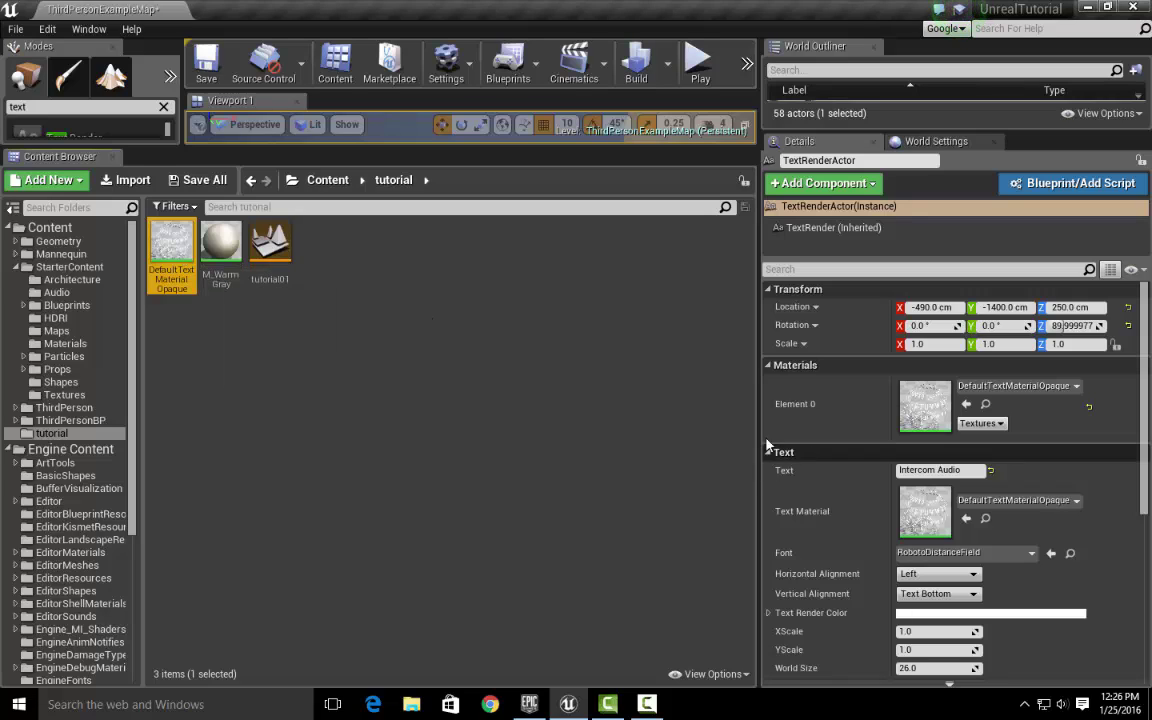
pyautogui.moveTo(760, 437); pyautogui.dragTo(650, 437)
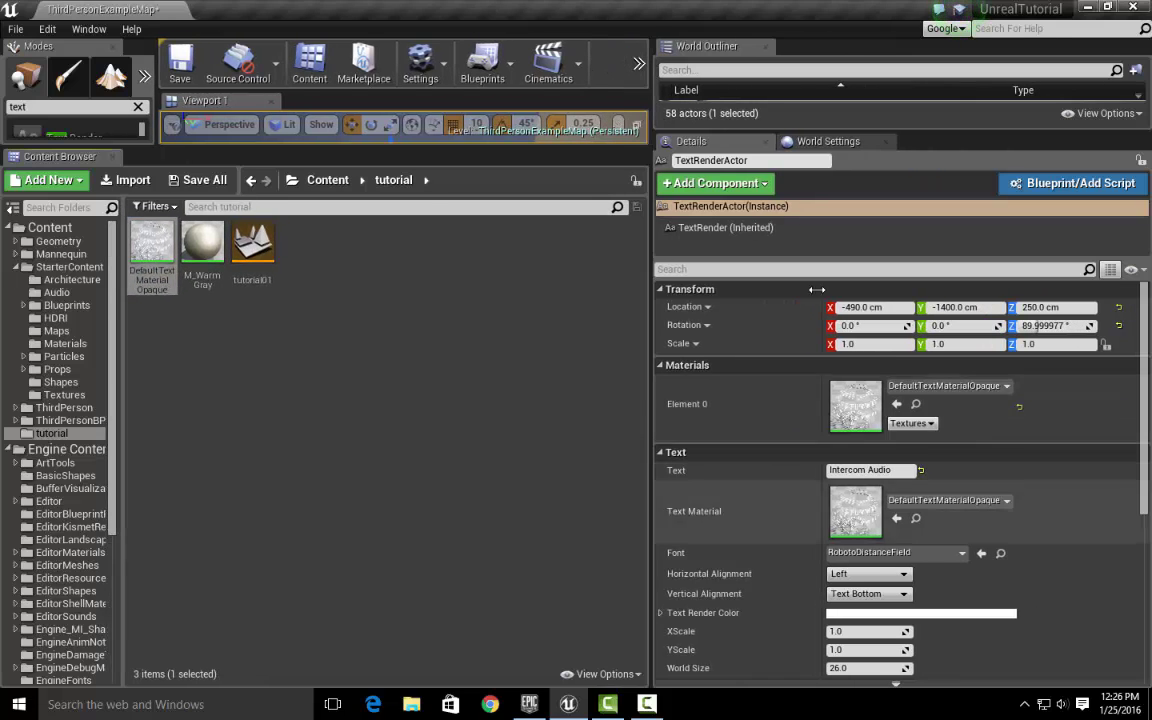
pyautogui.moveTo(586, 149); pyautogui.dragTo(576, 421)
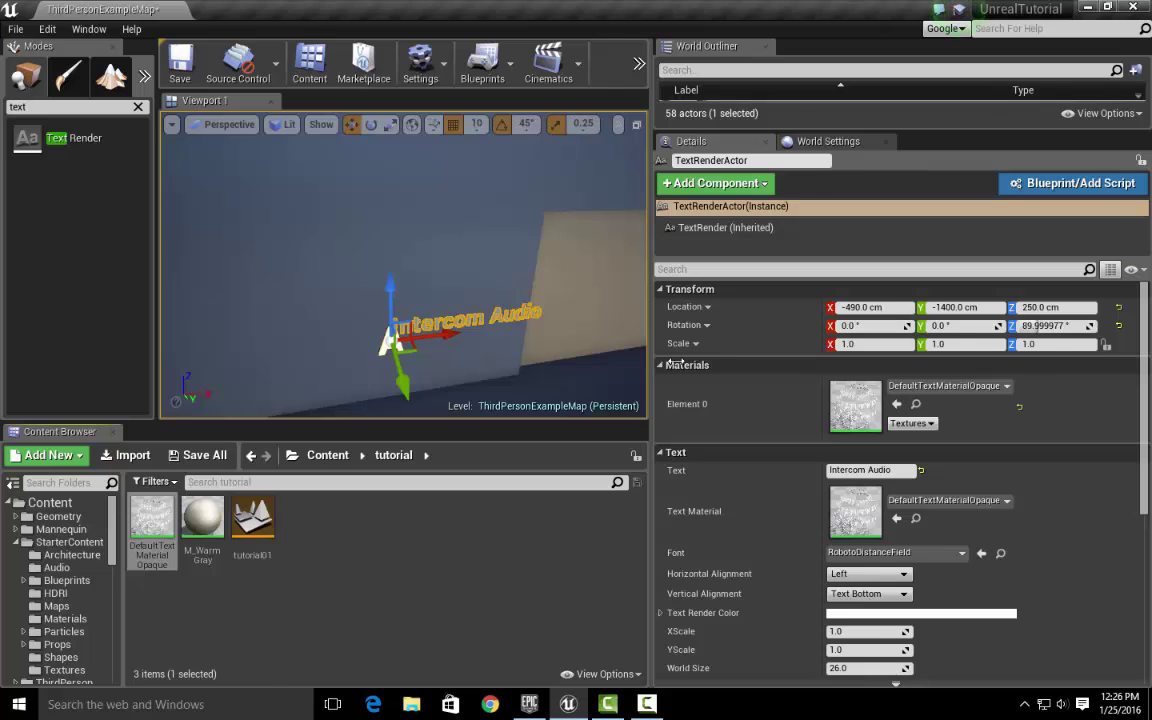
pyautogui.moveTo(676, 362); pyautogui.dragTo(724, 352)
pyautogui.moveTo(609, 332); pyautogui.dragTo(540, 308, button='right')
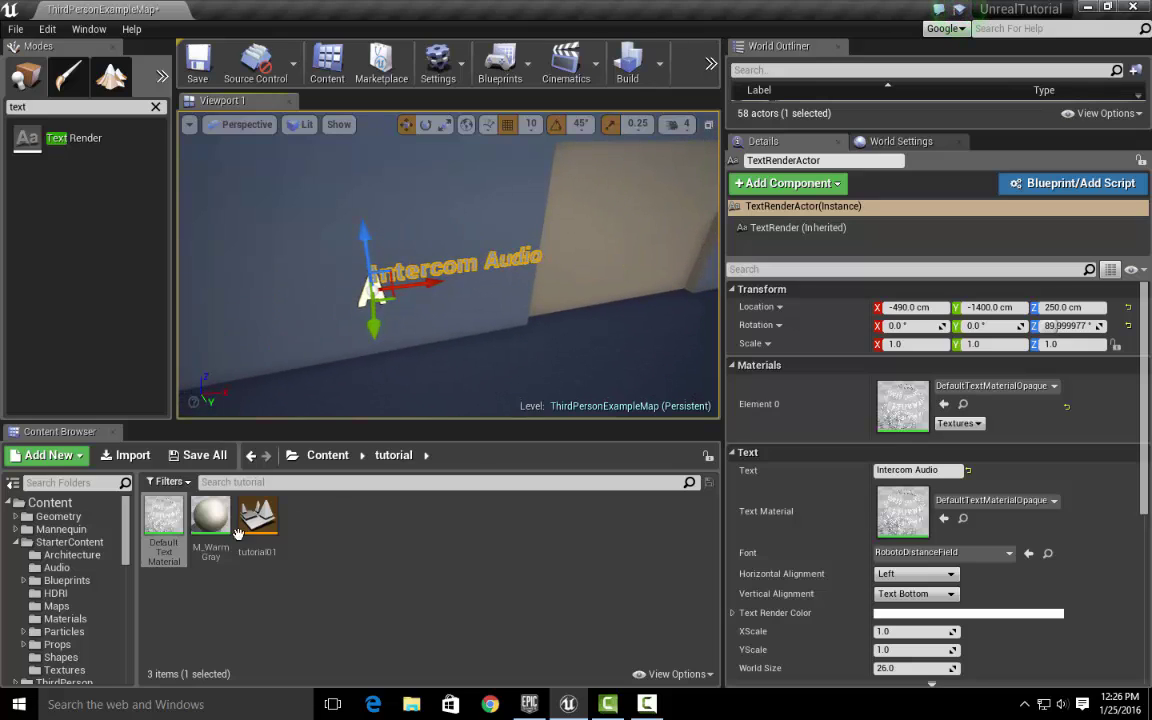
pyautogui.click(166, 515)
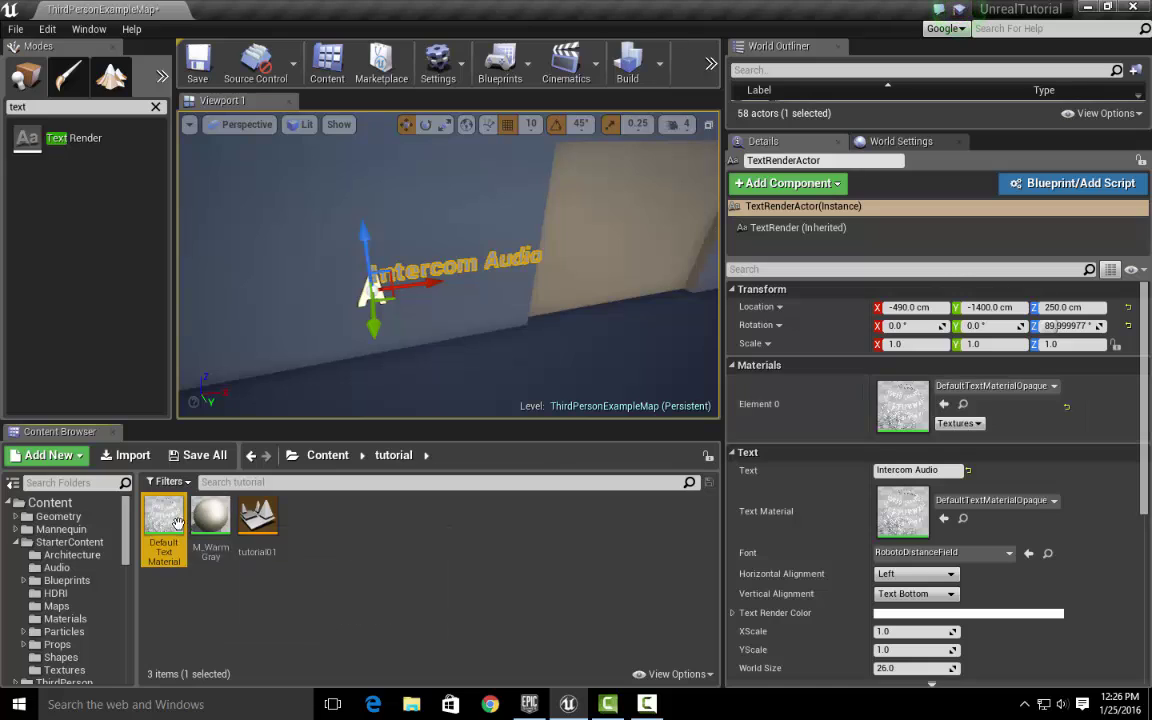
pyautogui.click(944, 404)
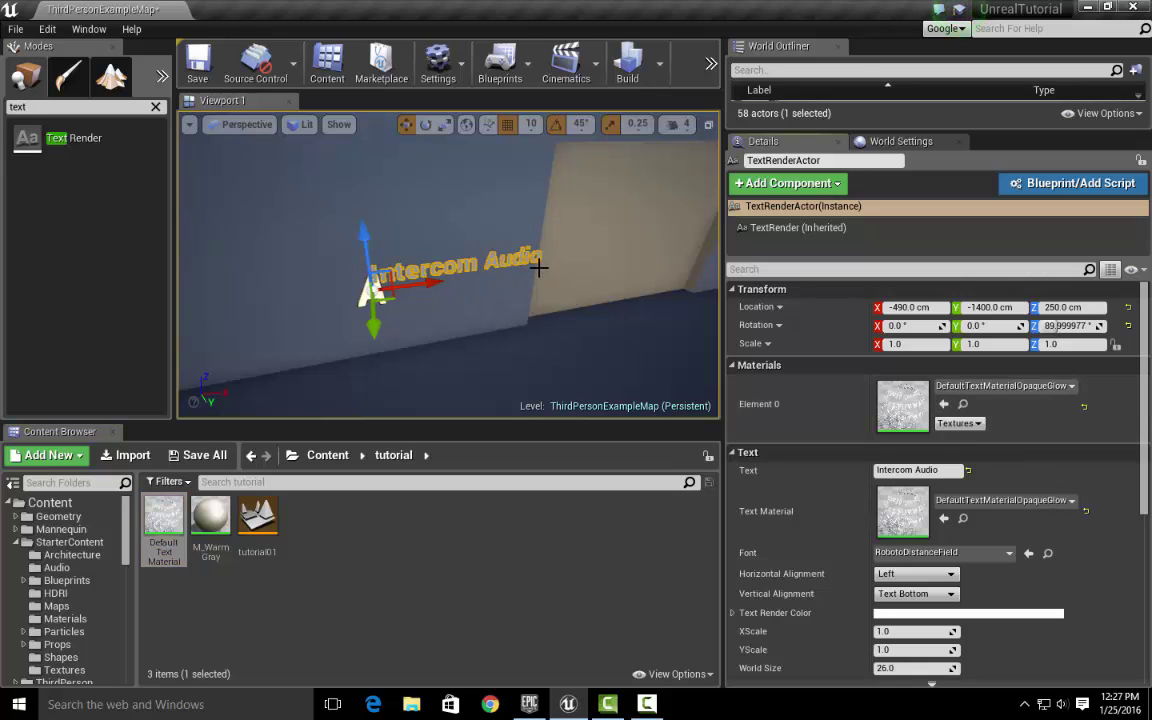
# Step: Open DefaultTextMaterialOpaqueGlow for editing, enlarge its preview and graph areas, and bring the Vertex Color and Lerp nodes into view
pyautogui.doubleClick(165, 515)
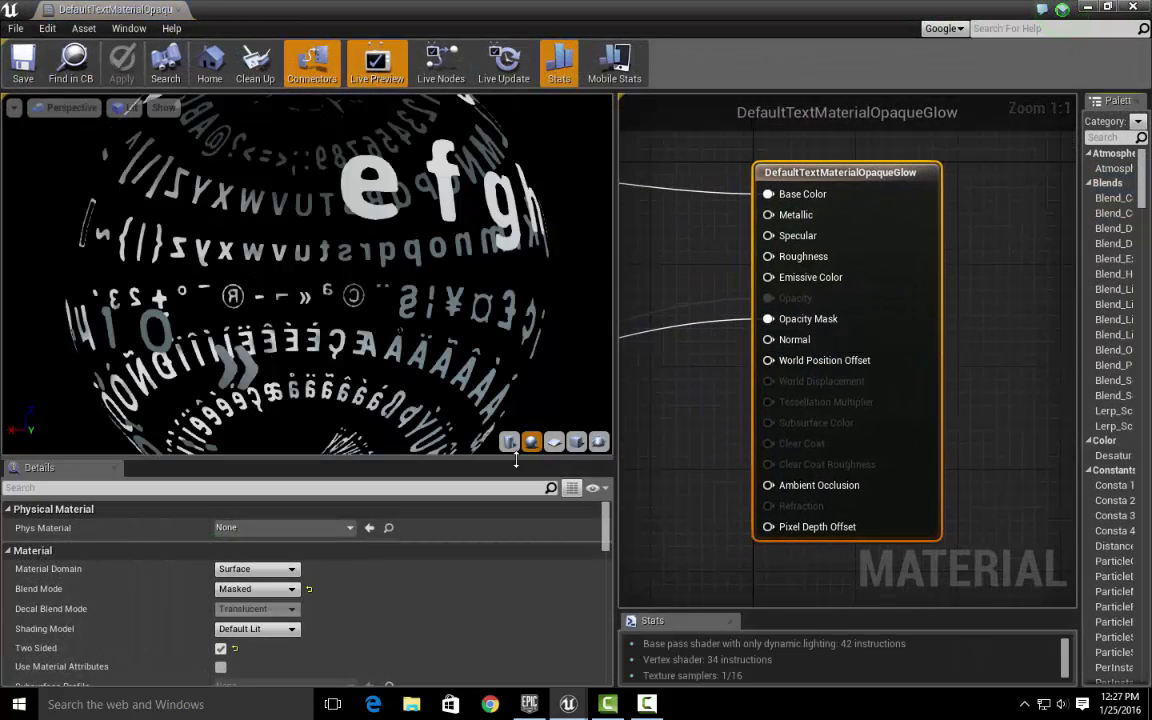
pyautogui.moveTo(521, 474); pyautogui.dragTo(545, 610)
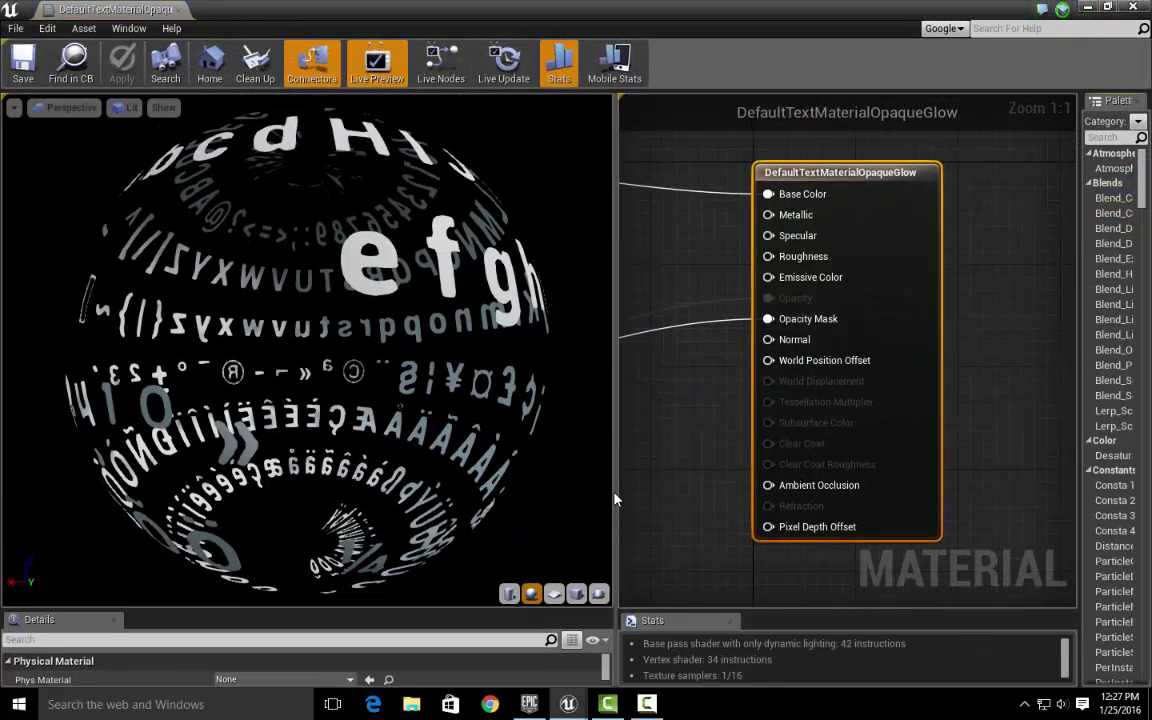
pyautogui.moveTo(614, 497); pyautogui.dragTo(492, 483)
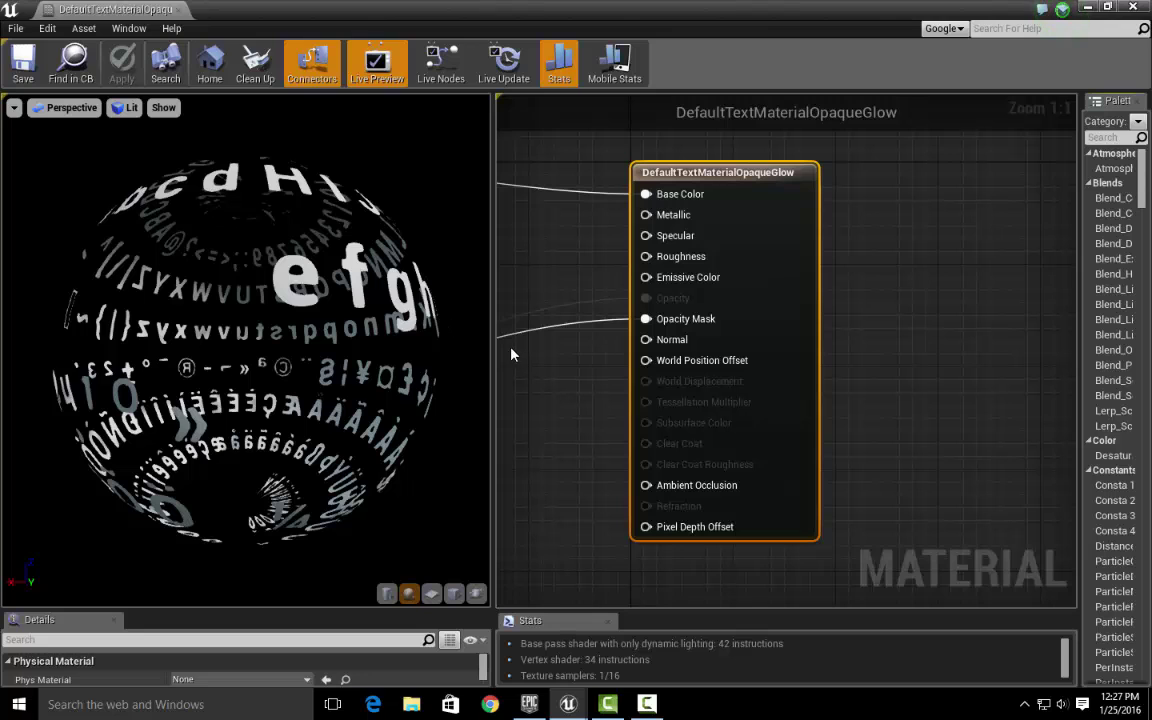
pyautogui.moveTo(548, 301); pyautogui.dragTo(710, 314, button='right')
pyautogui.scroll(-1, 723, 334)
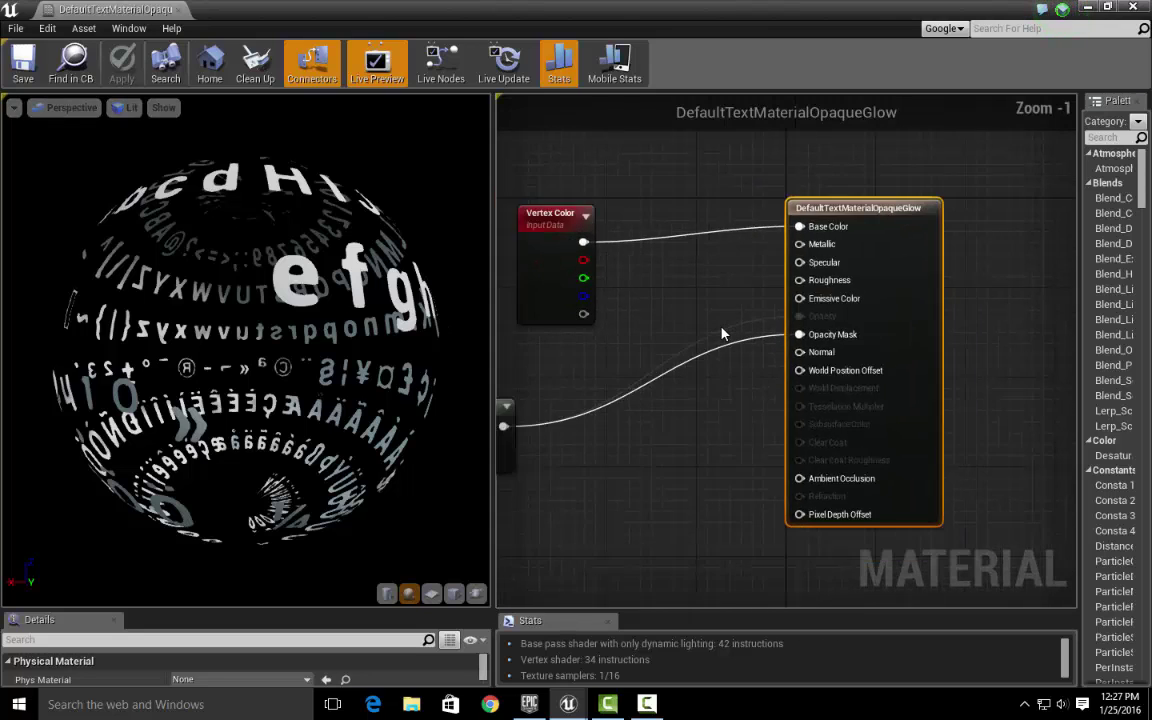
pyautogui.scroll(-2, 723, 334)
pyautogui.moveTo(603, 342); pyautogui.dragTo(783, 311, button='right')
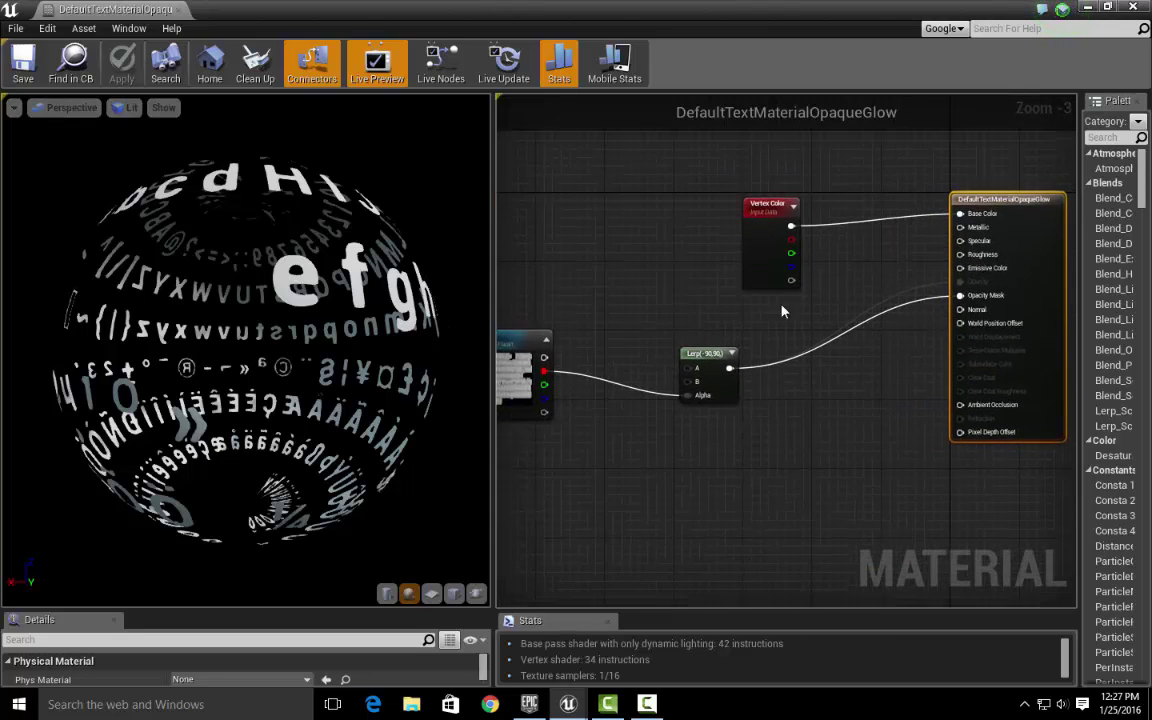
# Step: Examine the Font, Lerp and Vertex Color nodes and how they feed the DefaultTextMaterialOpaqueGlow output
pyautogui.scroll(2, 756, 337)
pyautogui.scroll(-2, 756, 337)
pyautogui.moveTo(652, 314); pyautogui.dragTo(848, 324, button='right')
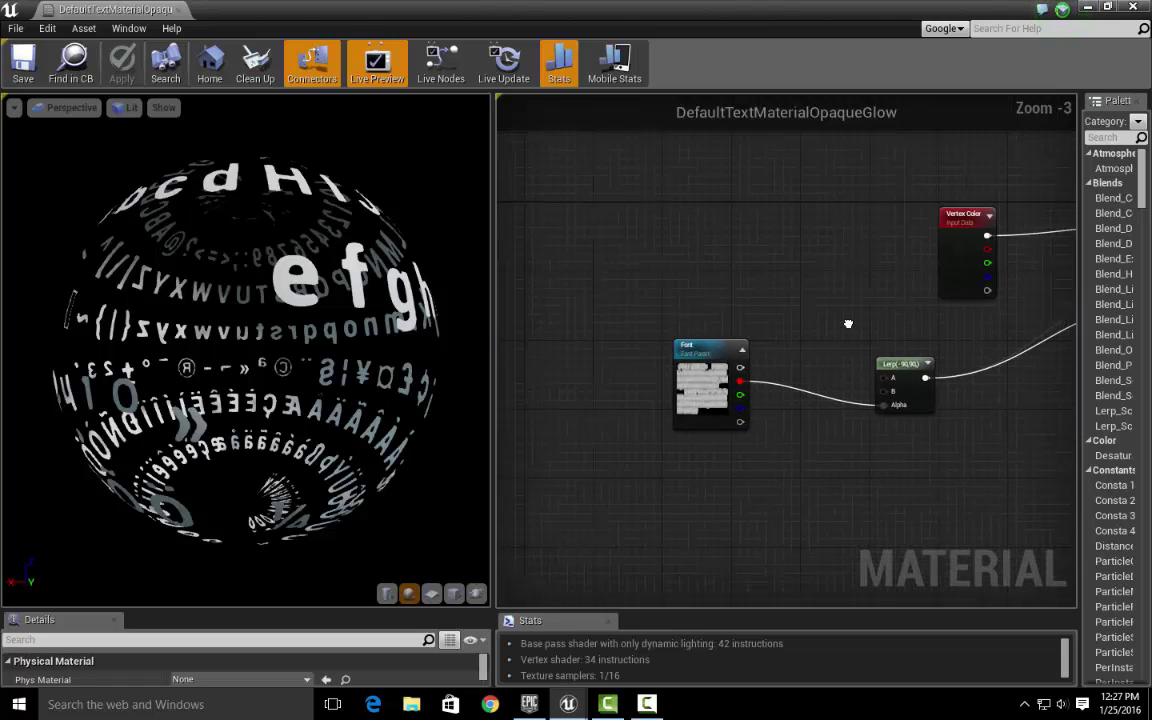
pyautogui.scroll(3, 777, 352)
pyautogui.click(699, 362)
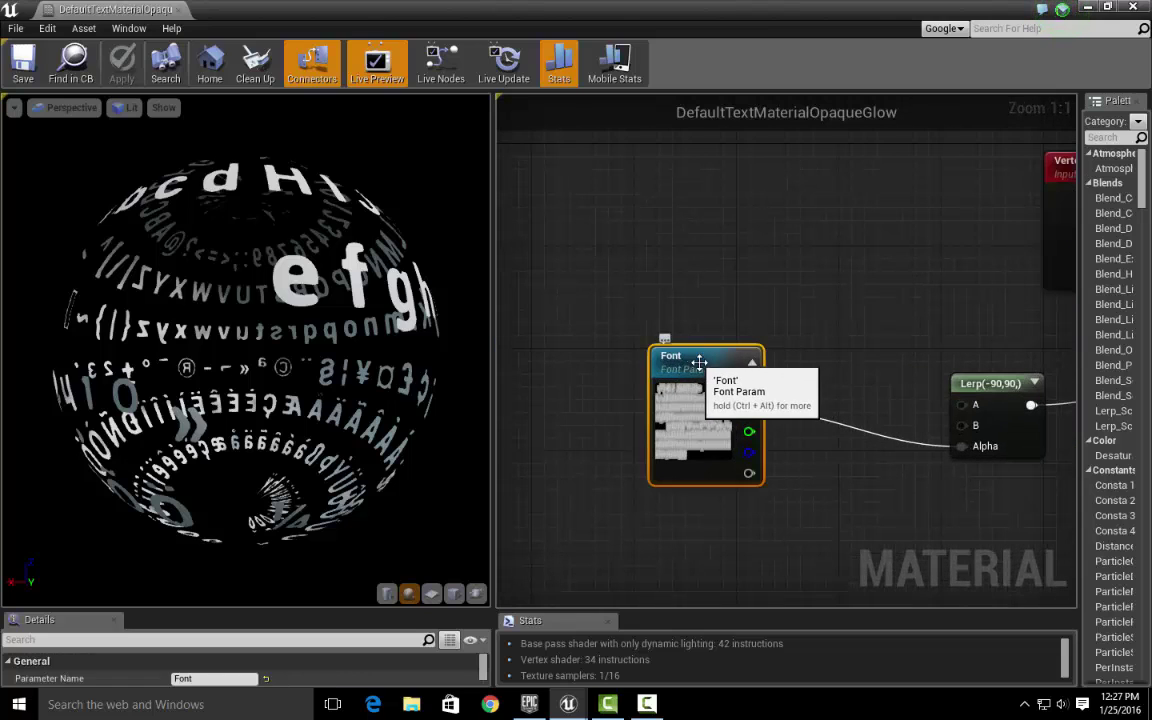
pyautogui.click(975, 383)
pyautogui.moveTo(987, 342); pyautogui.dragTo(641, 364, button='right')
pyautogui.moveTo(860, 340); pyautogui.dragTo(862, 369, button='right')
pyautogui.click(668, 262)
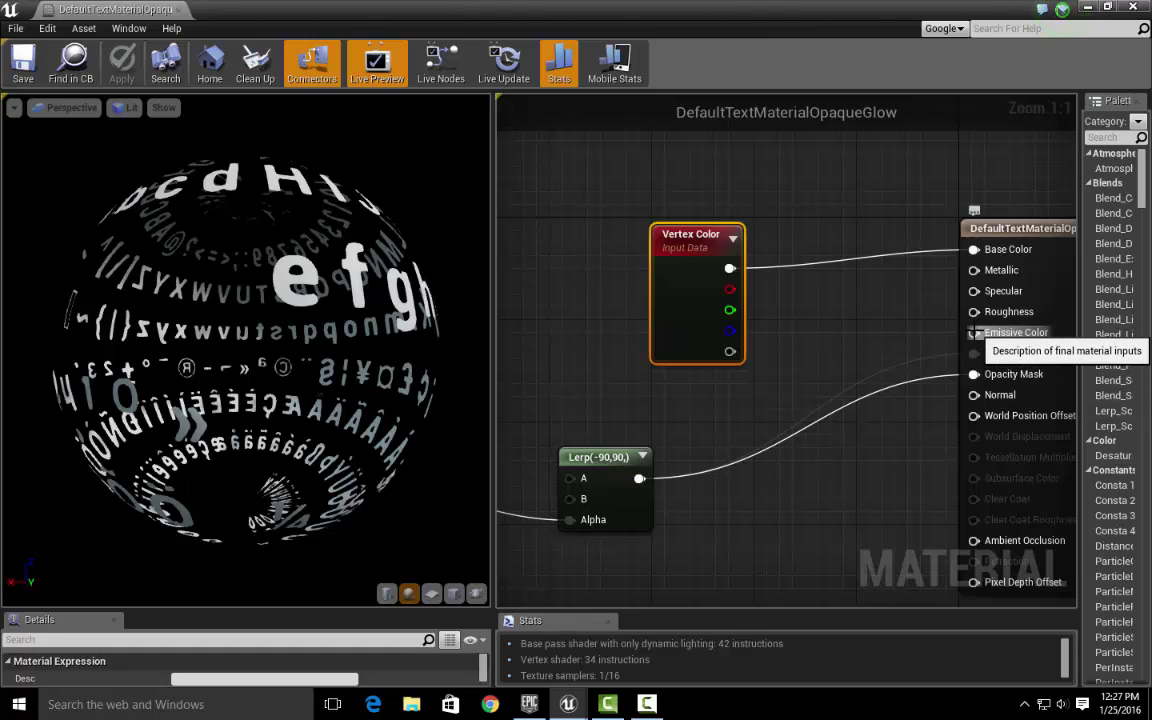
# Step: Add a Constant node connected to the Emissive Color input and place it between the Vertex Color node and the material output
pyautogui.moveTo(975, 332); pyautogui.dragTo(812, 352)
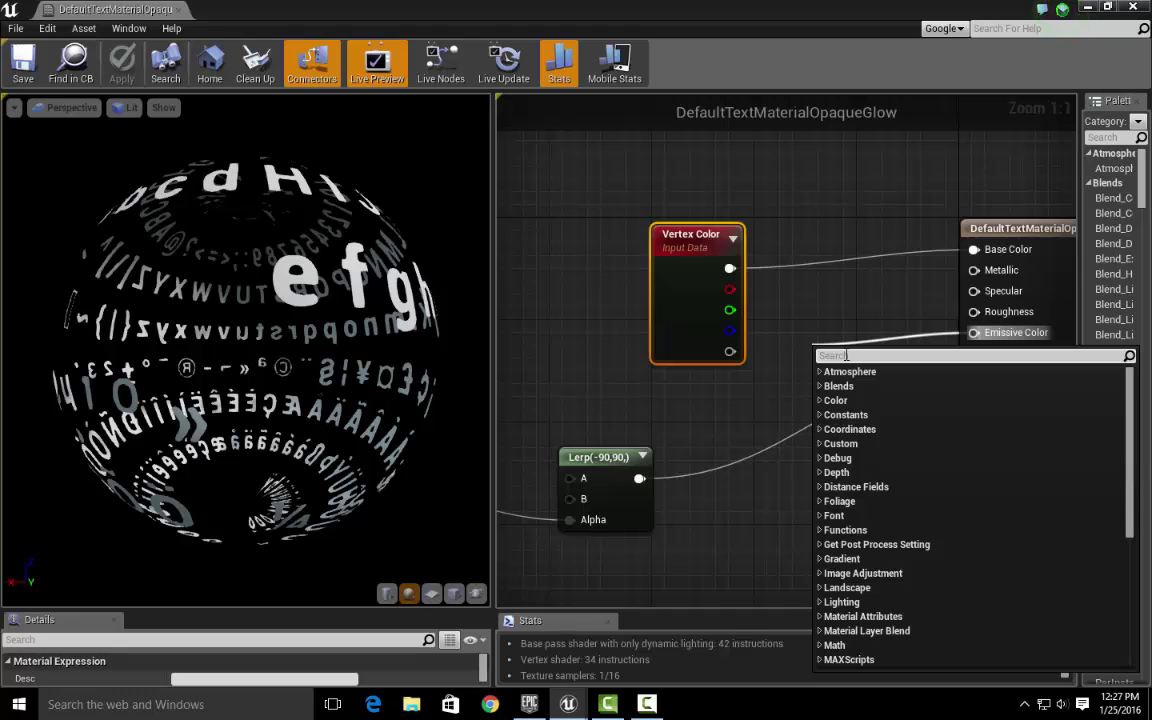
pyautogui.write('constatn')
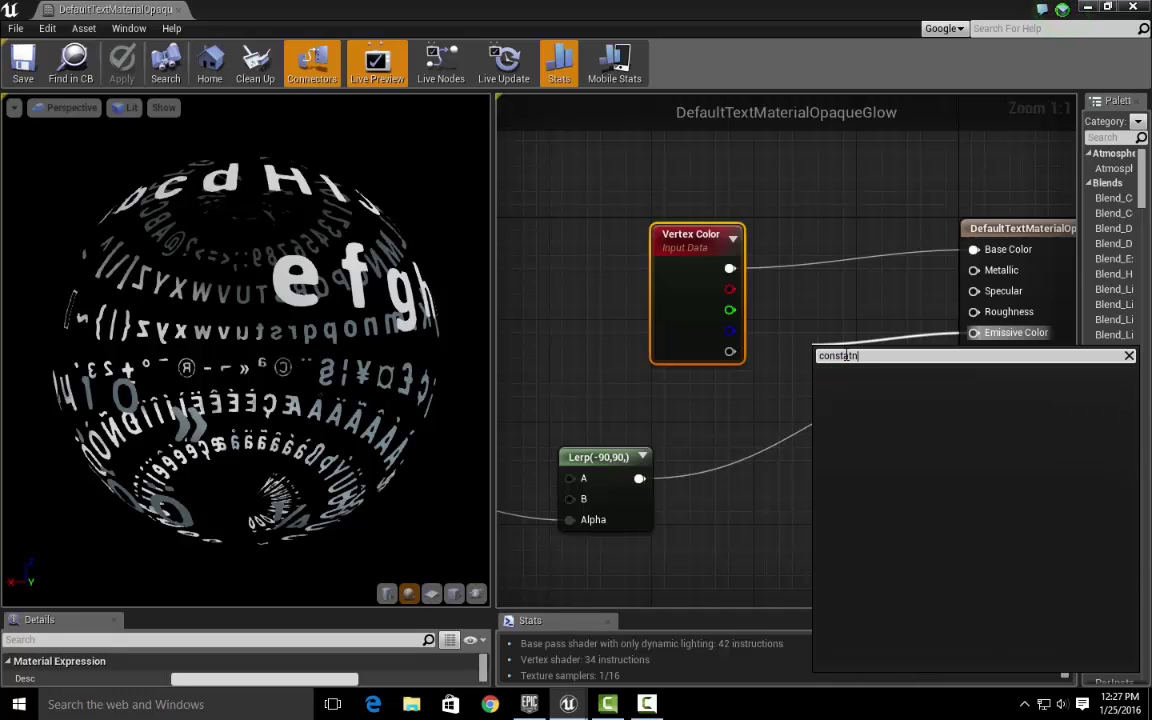
pyautogui.press('BackSpace')
pyautogui.press('BackSpace')
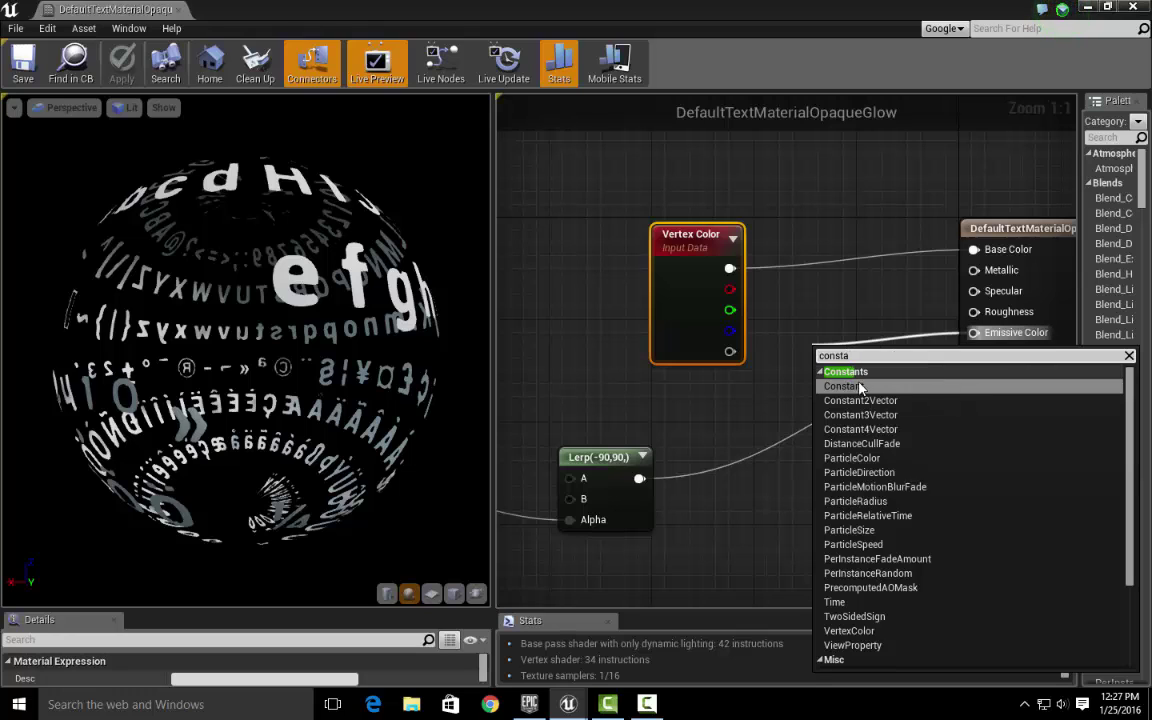
pyautogui.click(858, 386)
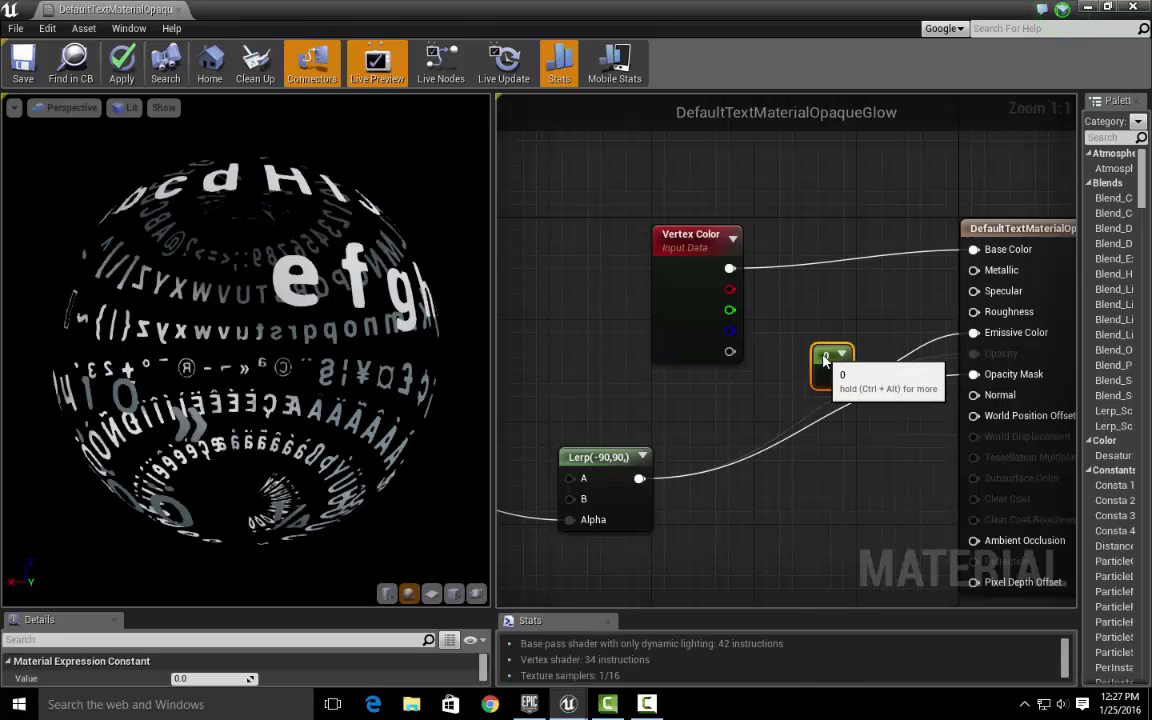
pyautogui.moveTo(826, 358); pyautogui.dragTo(807, 335)
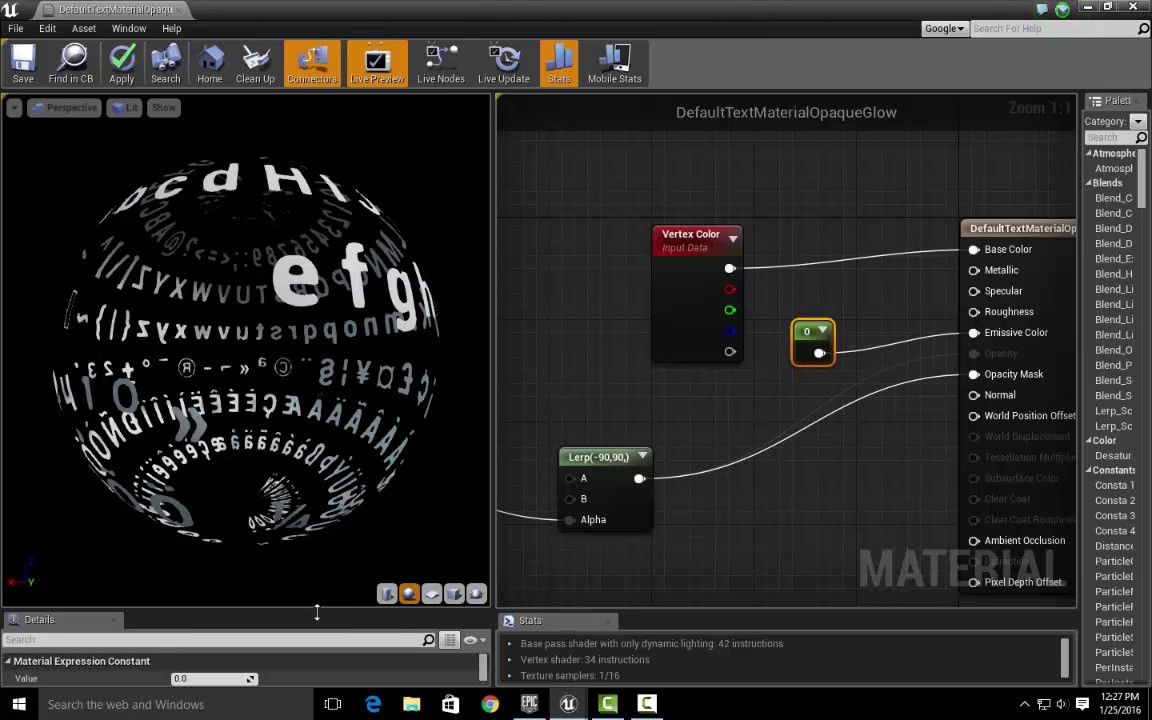
# Step: Enlarge the details area, set the emissive Constant's value to 1.0, then save the material and close its editor
pyautogui.moveTo(316, 610); pyautogui.dragTo(316, 457)
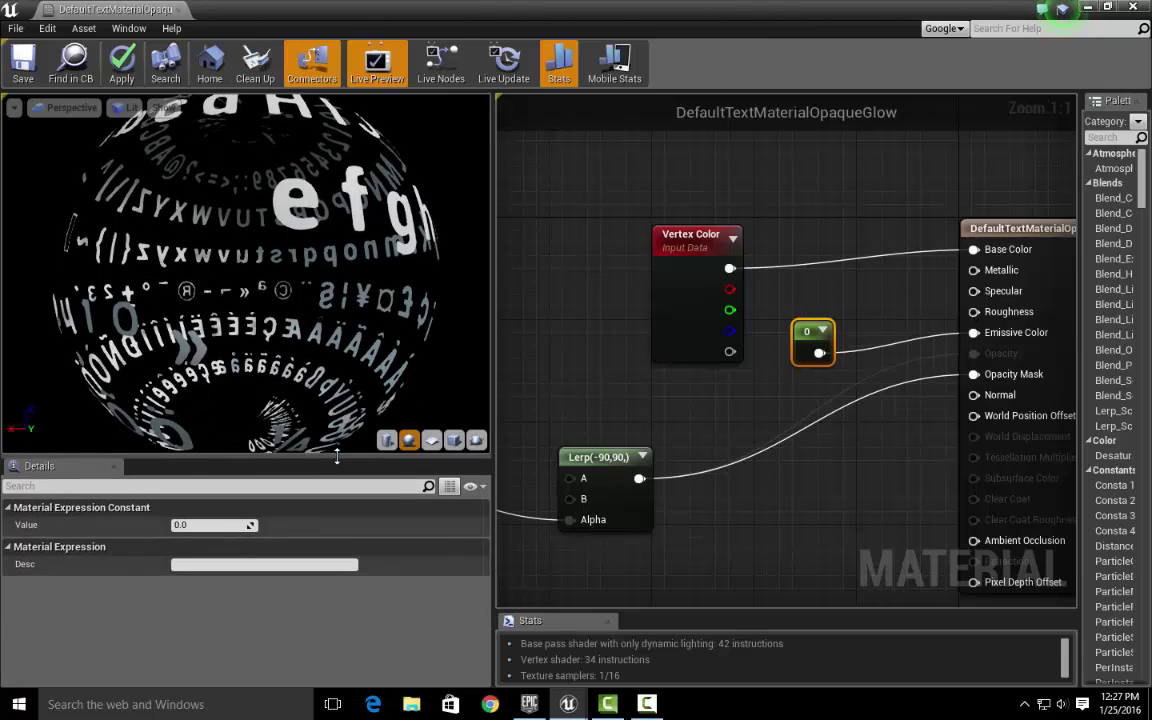
pyautogui.click(213, 531)
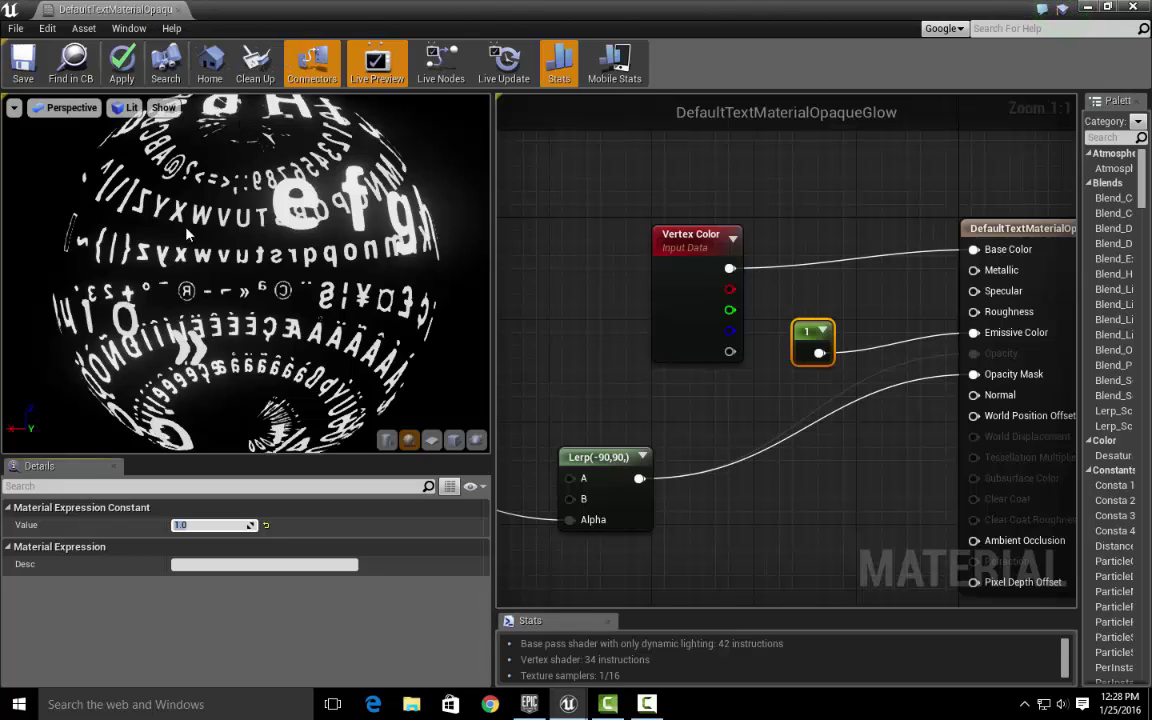
pyautogui.hotkey('ctrl', 's')
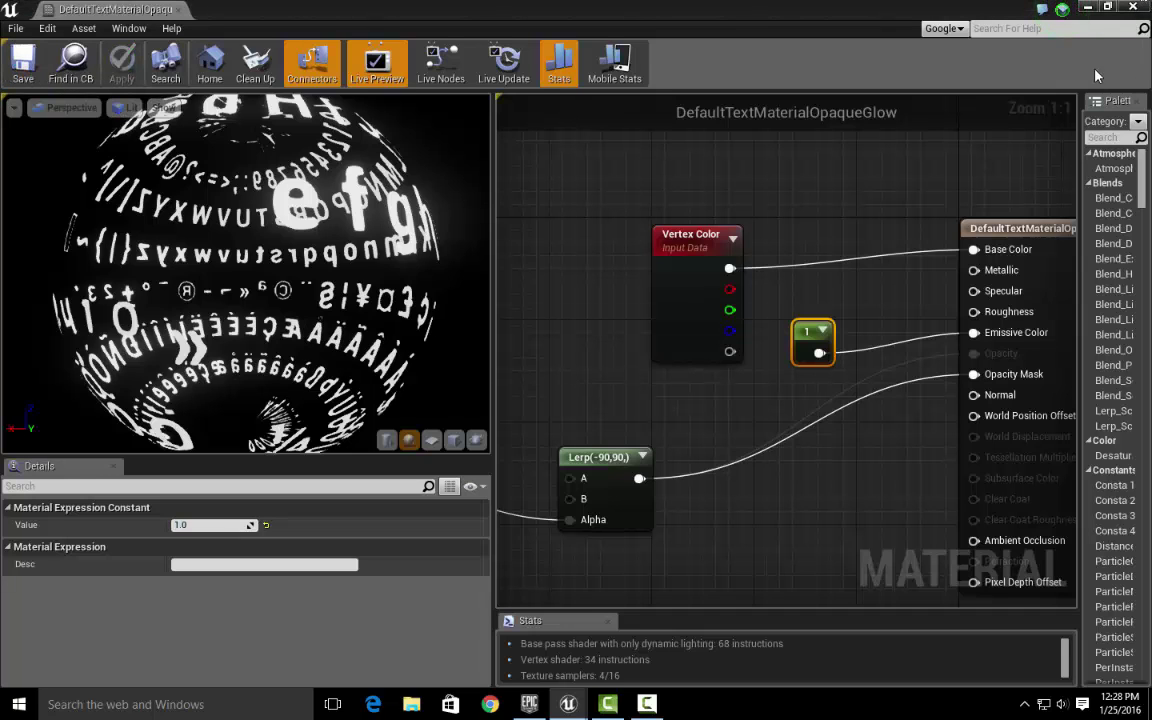
pyautogui.click(1131, 8)
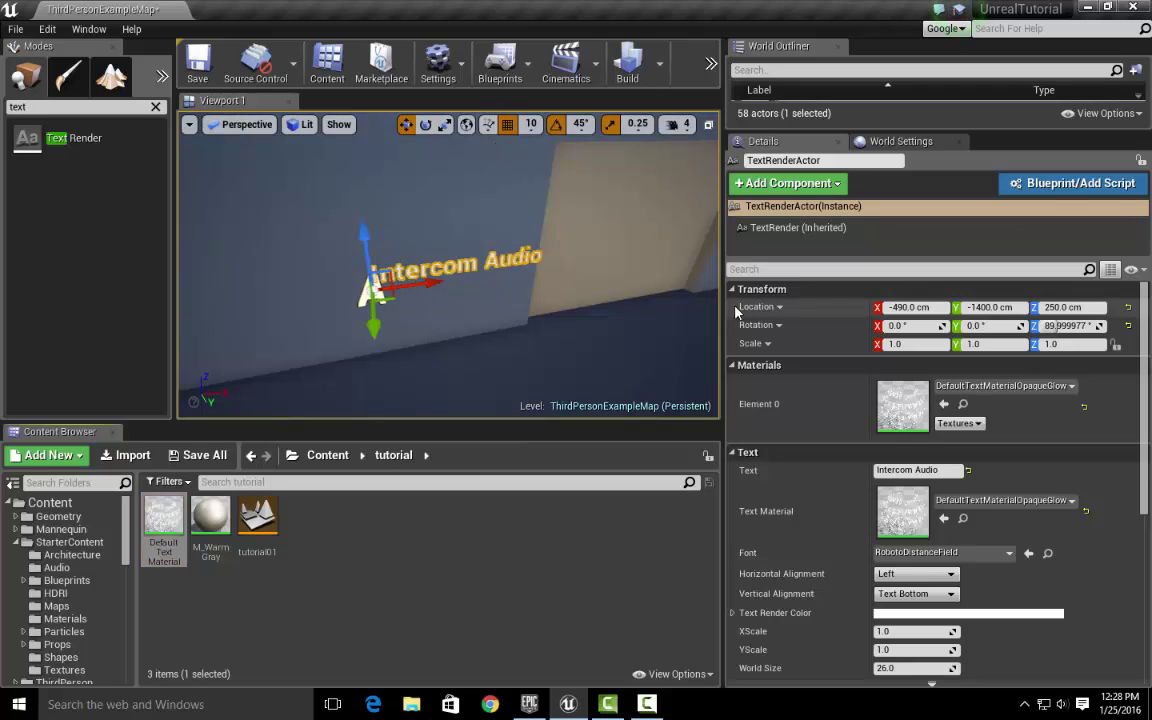
# Step: Widen the level viewport and play-test the level, running the character around to examine the Intercom Audio text's glow from several distances
pyautogui.moveTo(720, 307); pyautogui.dragTo(990, 305)
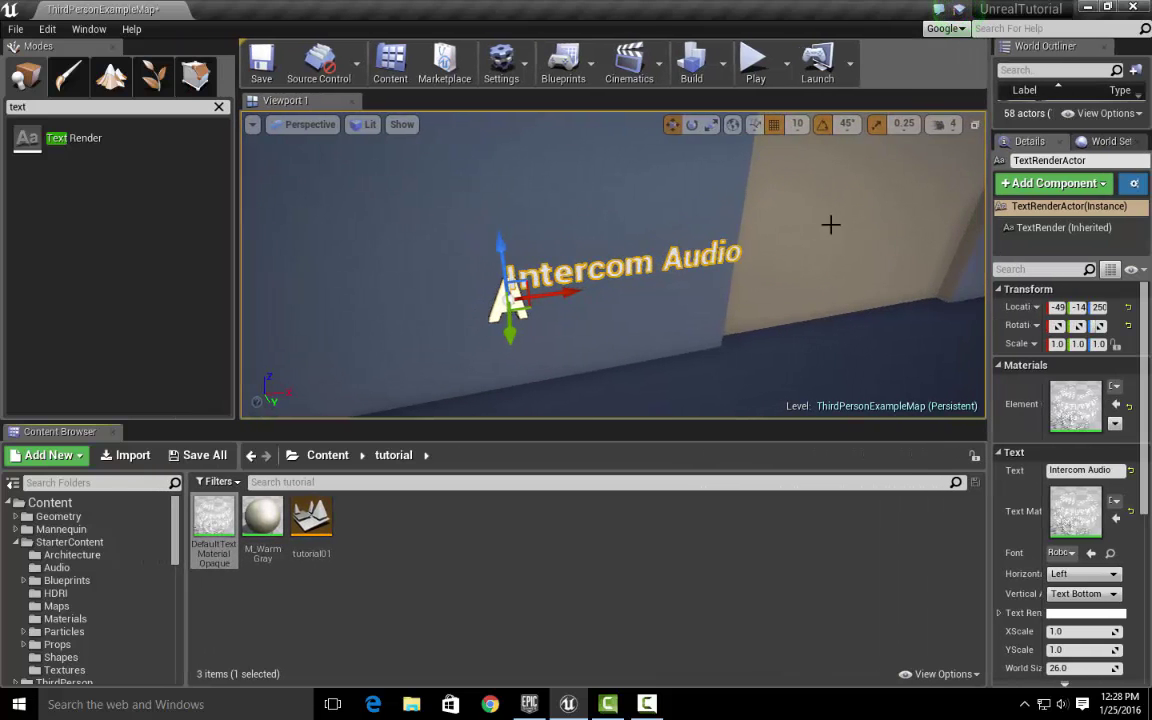
pyautogui.click(753, 60)
pyautogui.press('w')
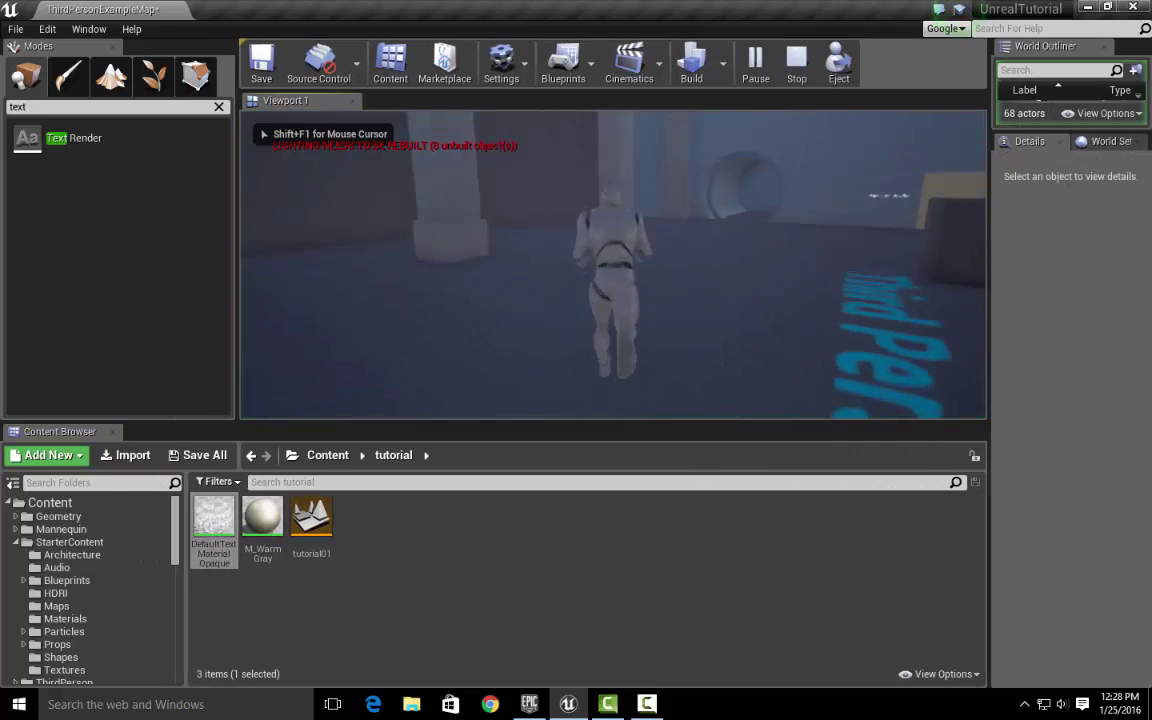
pyautogui.press('w')
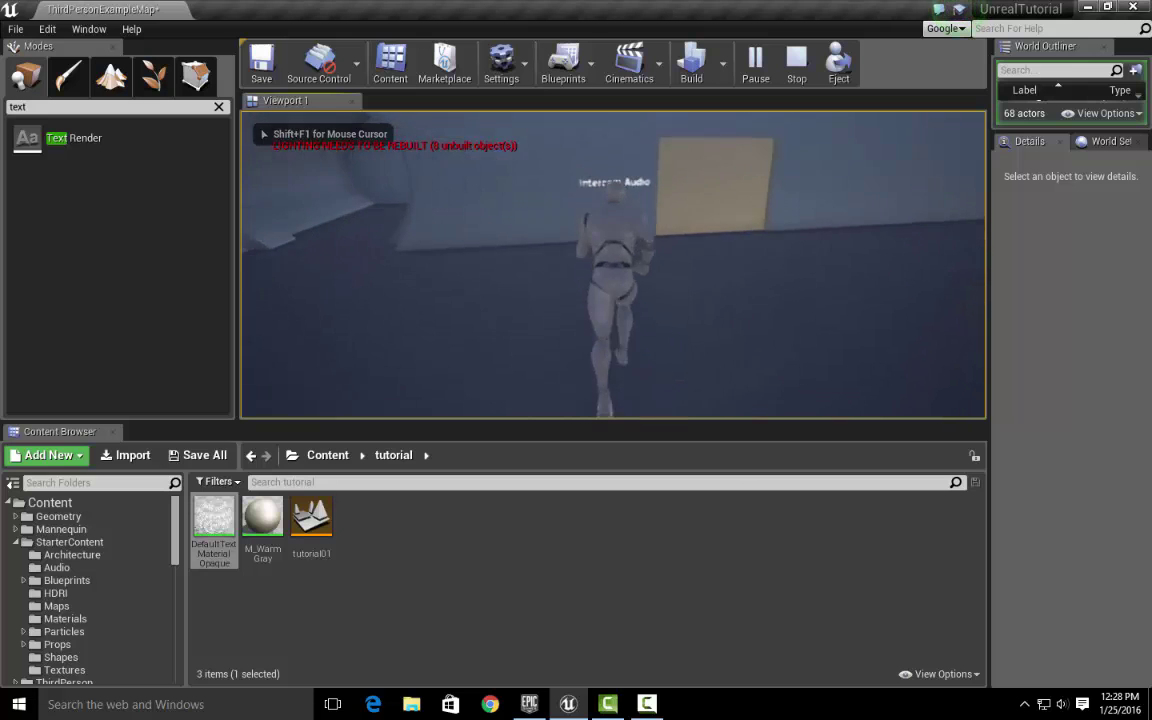
pyautogui.press('d')
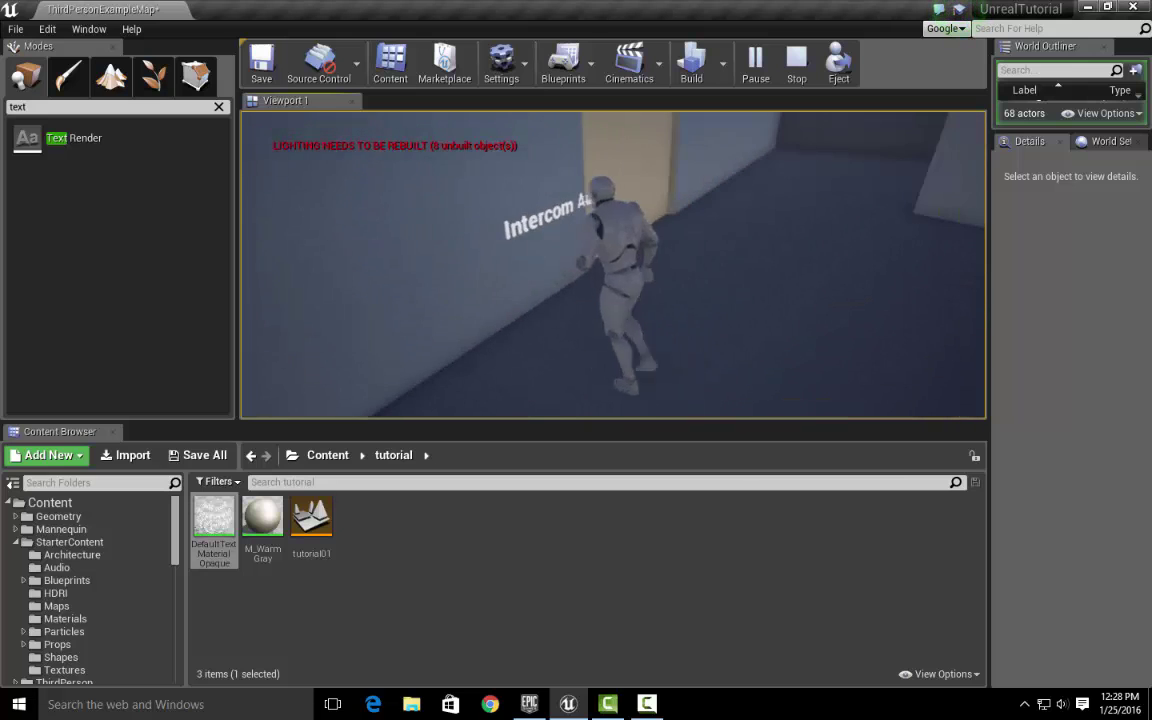
pyautogui.press('space')
pyautogui.press('w')
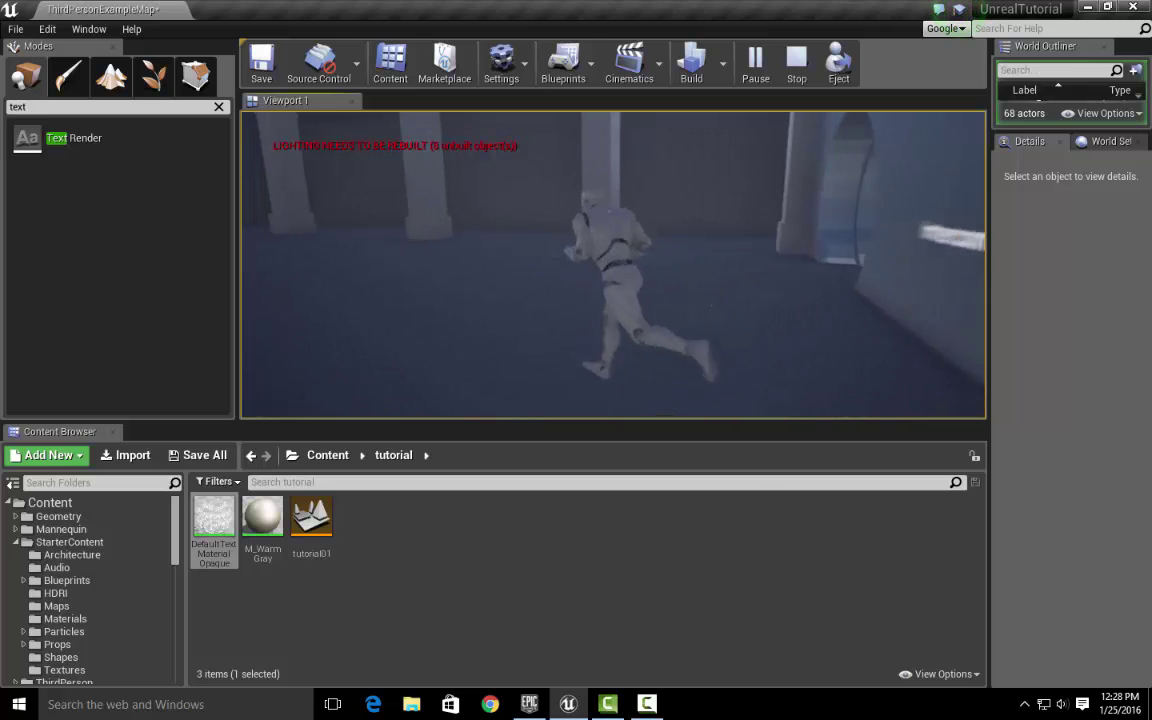
pyautogui.press('w')
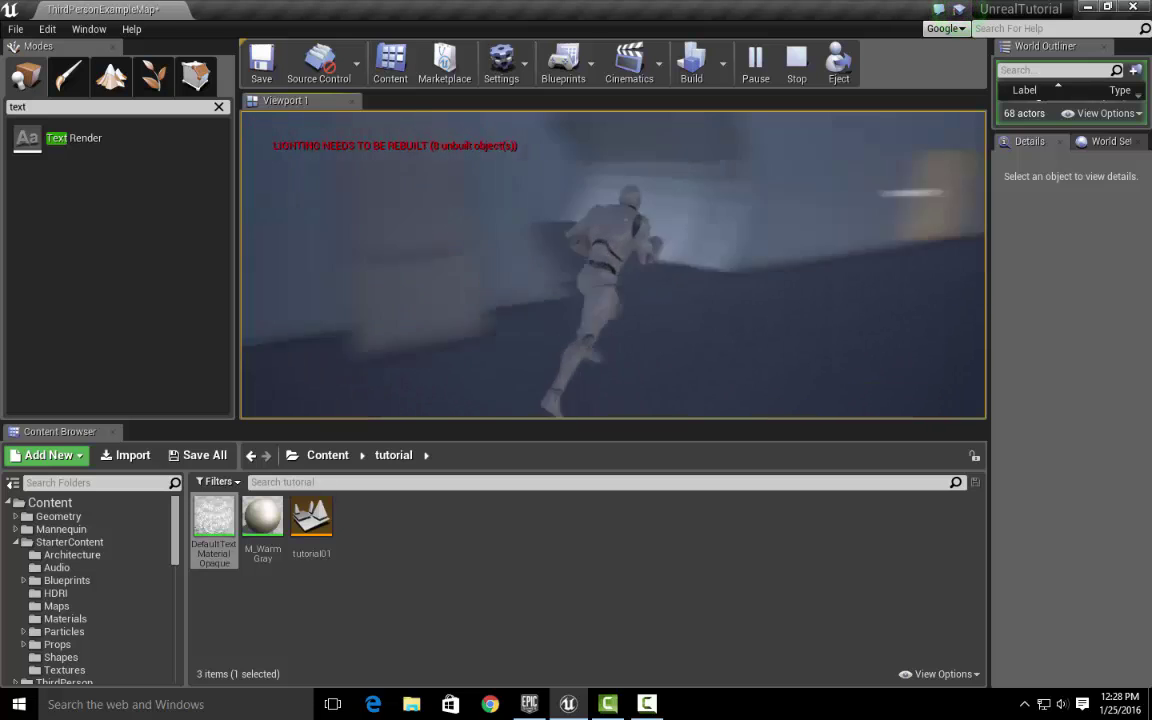
pyautogui.press('w')
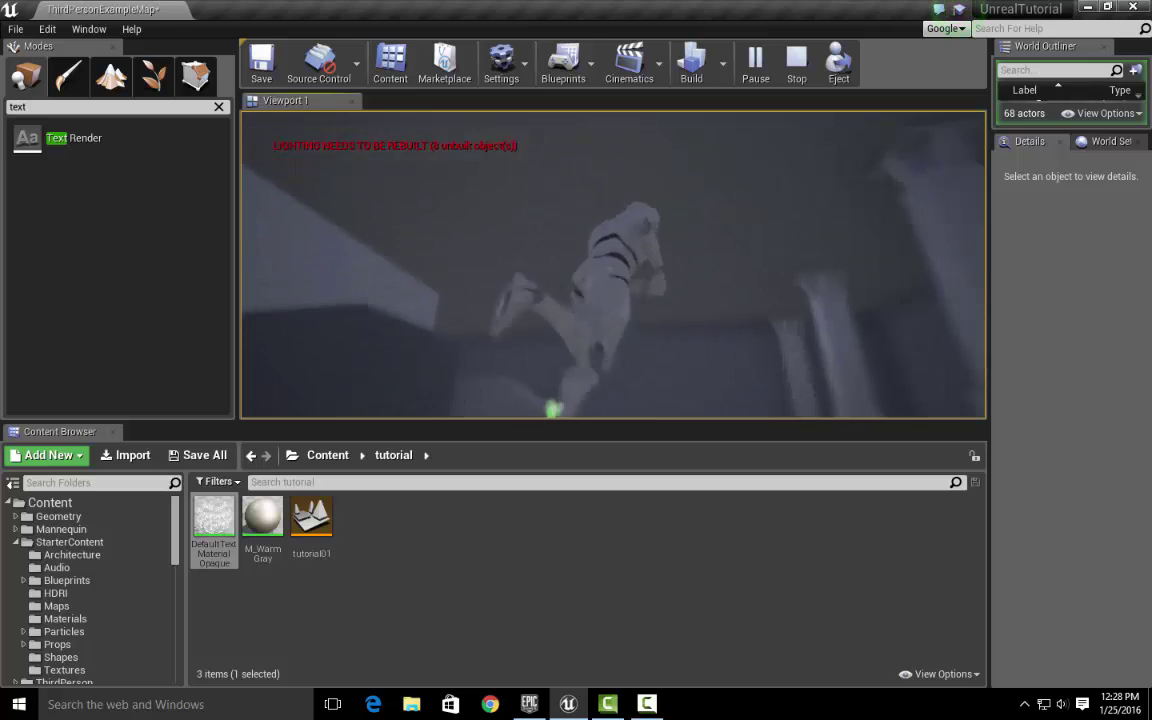
pyautogui.press('w')
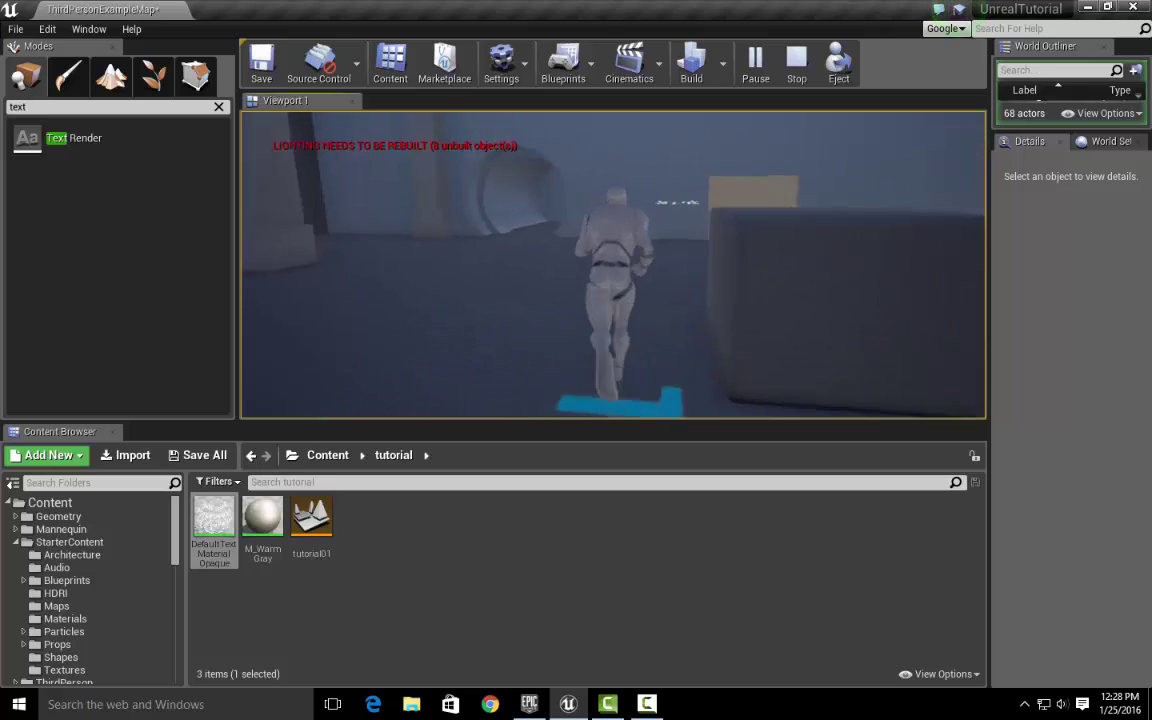
pyautogui.press('w')
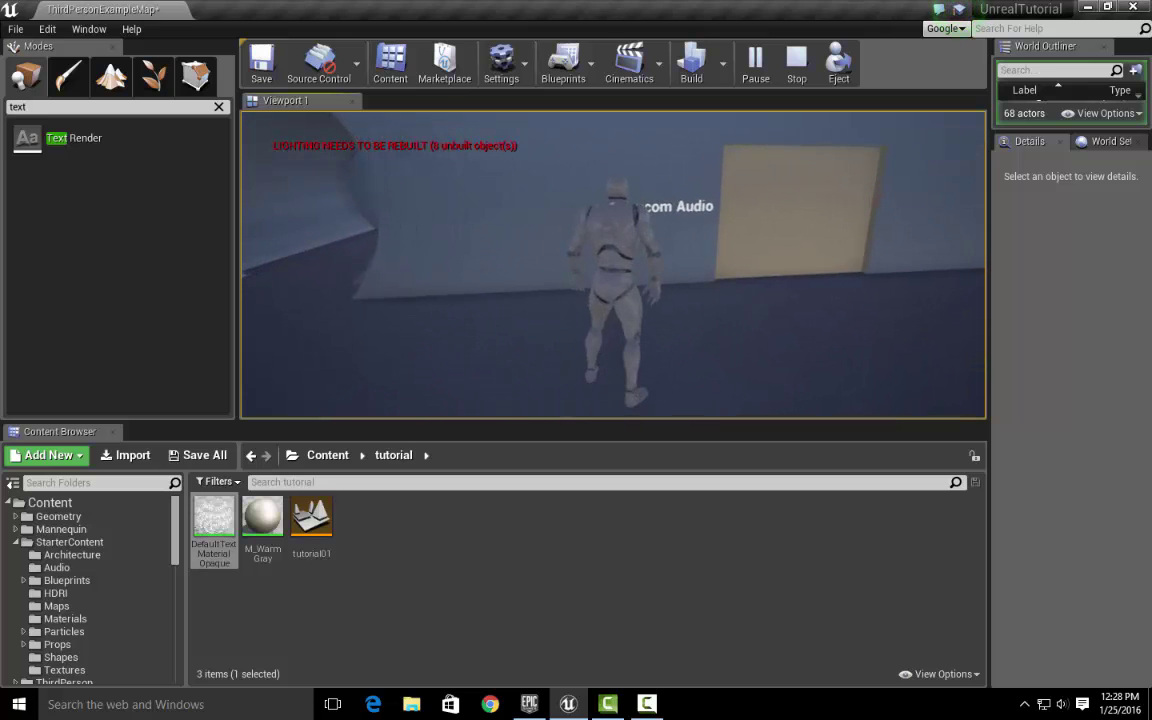
pyautogui.press('Escape')
# Step: Reopen DefaultTextMaterialOpaqueGlow, set the emissive Constant's value to 0, save the material and close its editor
pyautogui.doubleClick(213, 525)
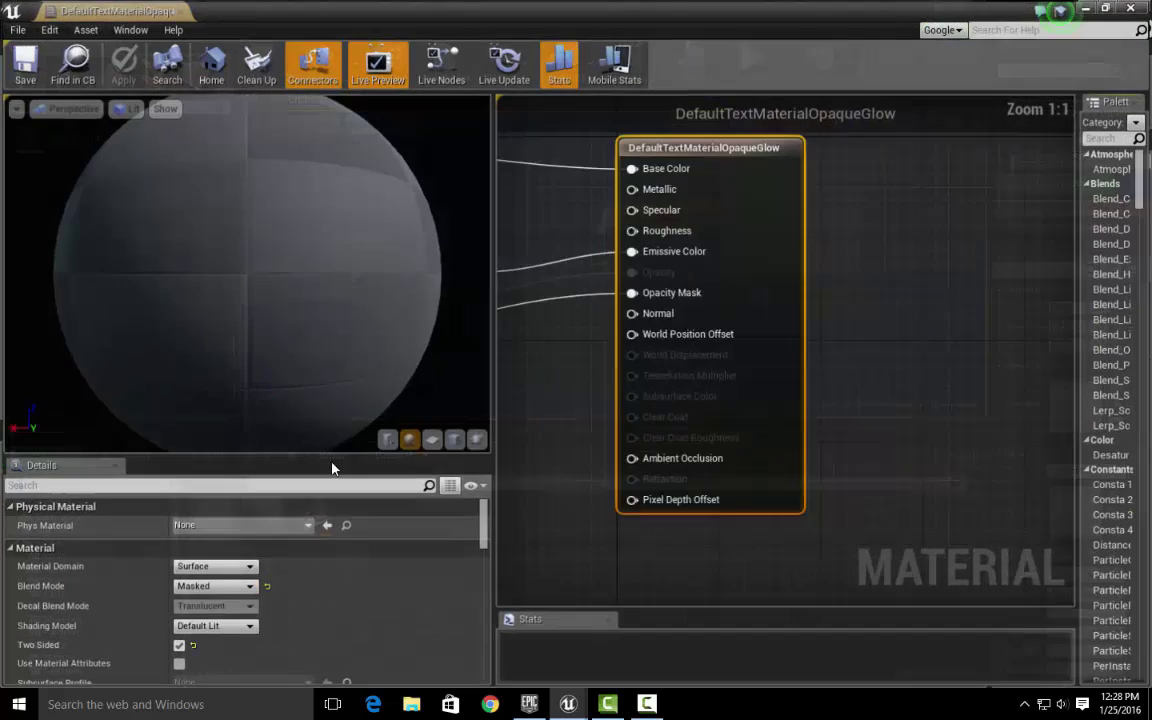
pyautogui.moveTo(509, 260); pyautogui.dragTo(677, 263, button='right')
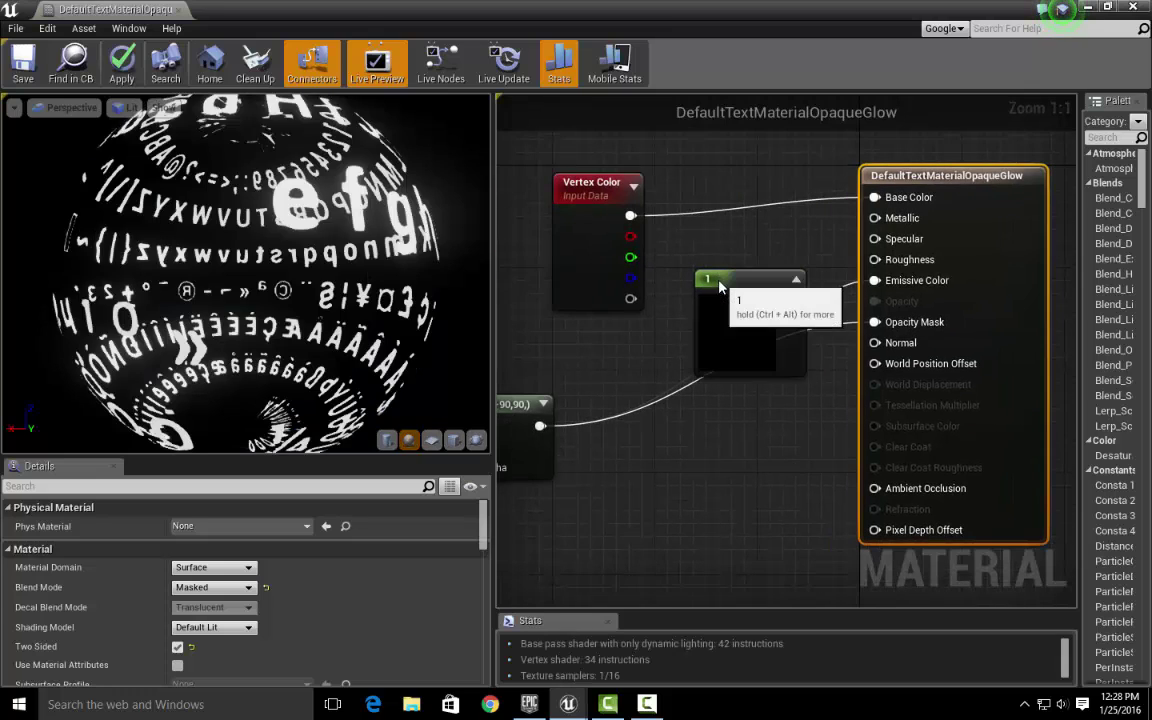
pyautogui.click(720, 275)
pyautogui.click(720, 278)
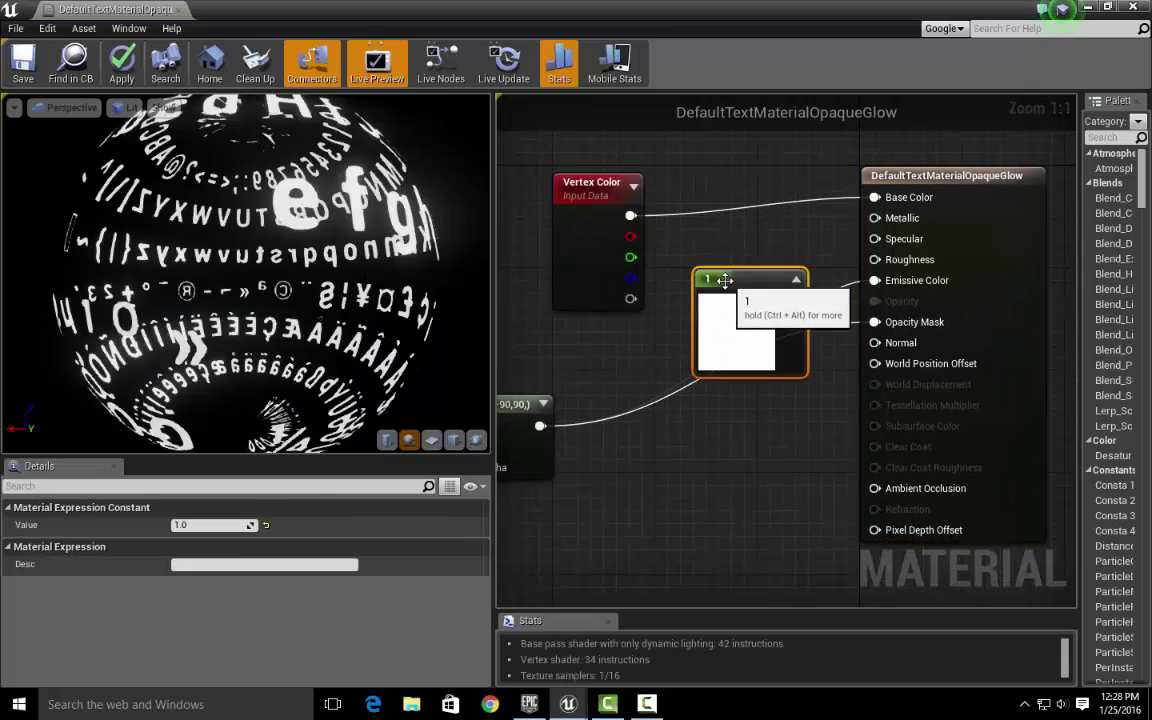
pyautogui.write('0')
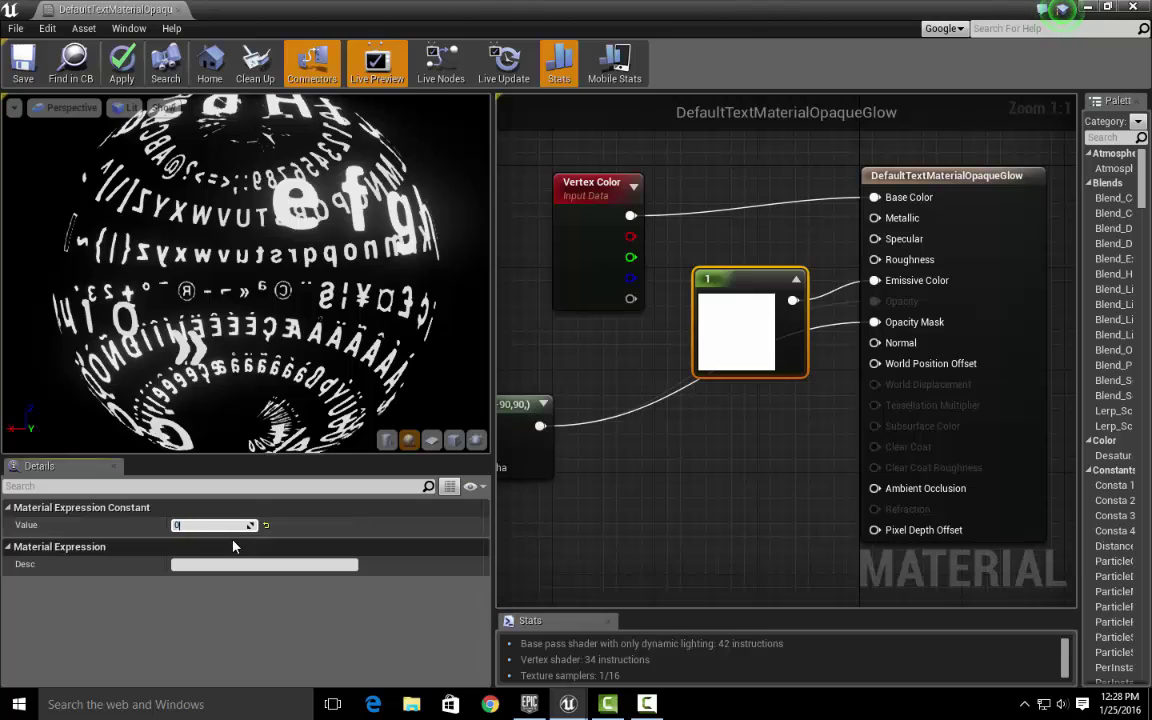
pyautogui.press('Return')
pyautogui.click(26, 62)
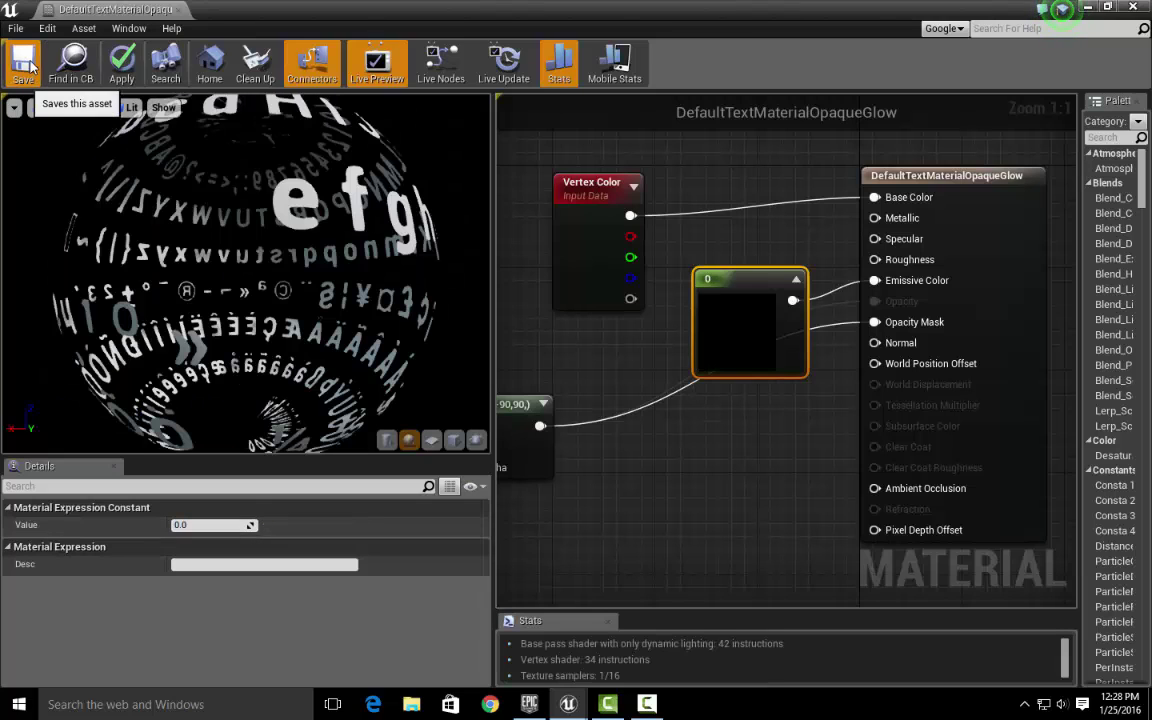
pyautogui.click(1133, 8)
# Step: Play-test the level and run up to the Intercom Audio text to examine it without emissive glow, then end the session
pyautogui.click(755, 55)
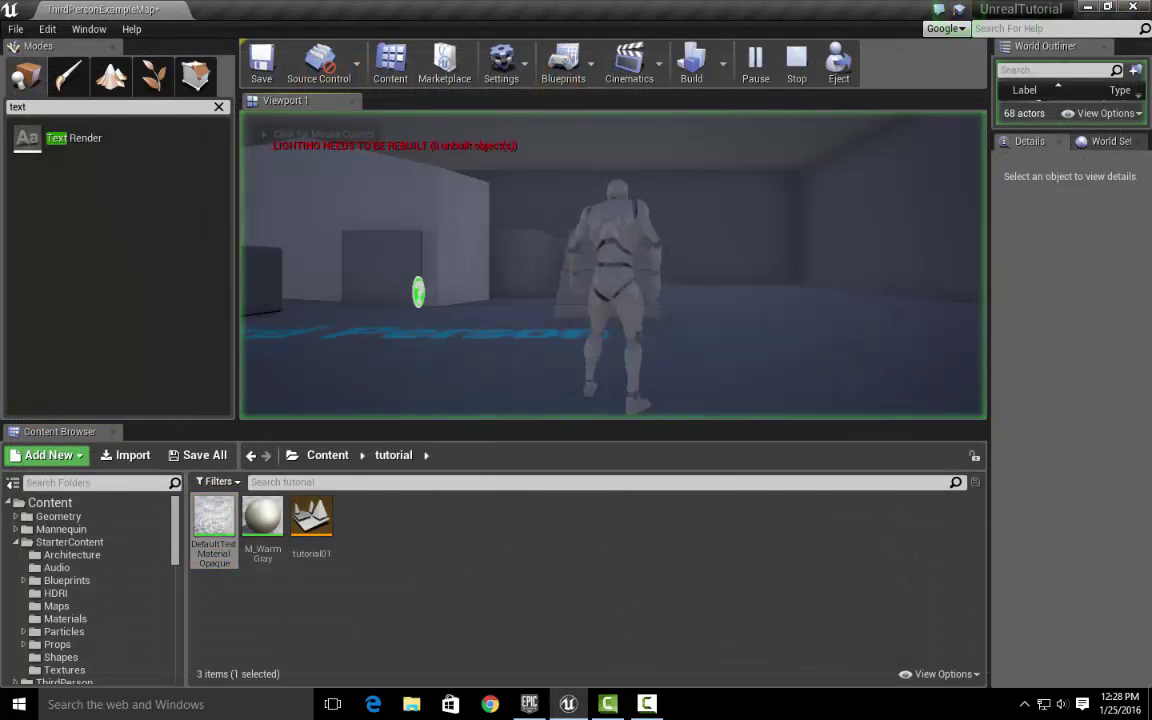
pyautogui.press('w')
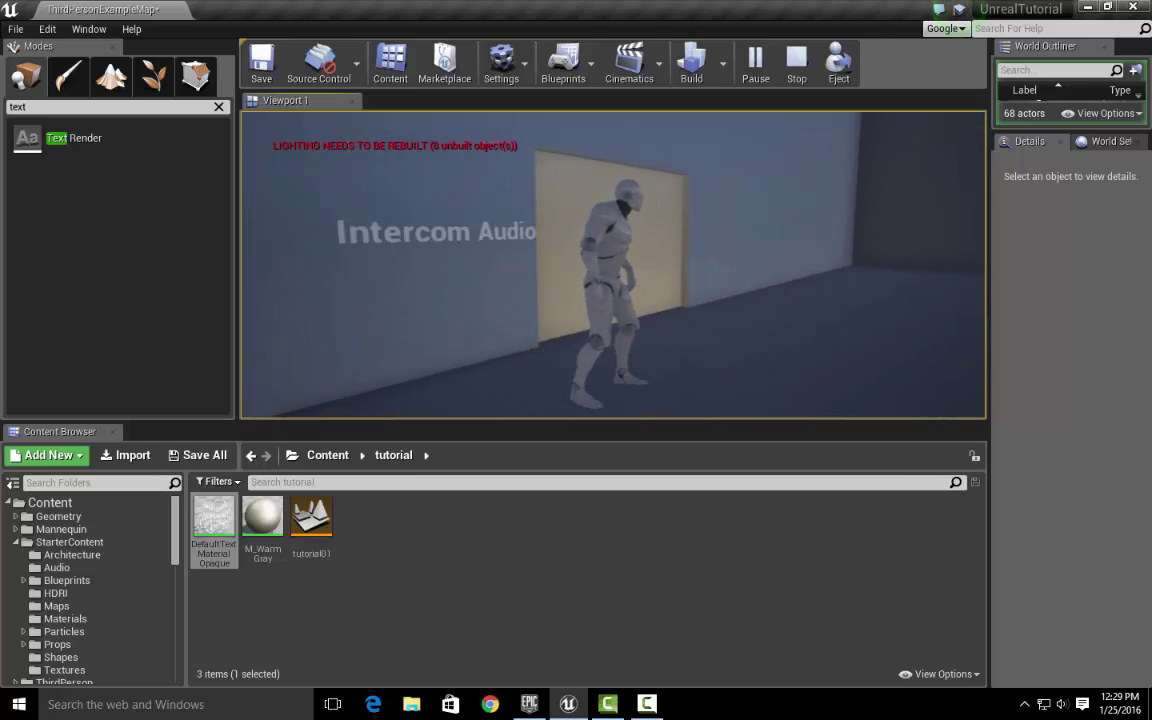
pyautogui.press('Escape')
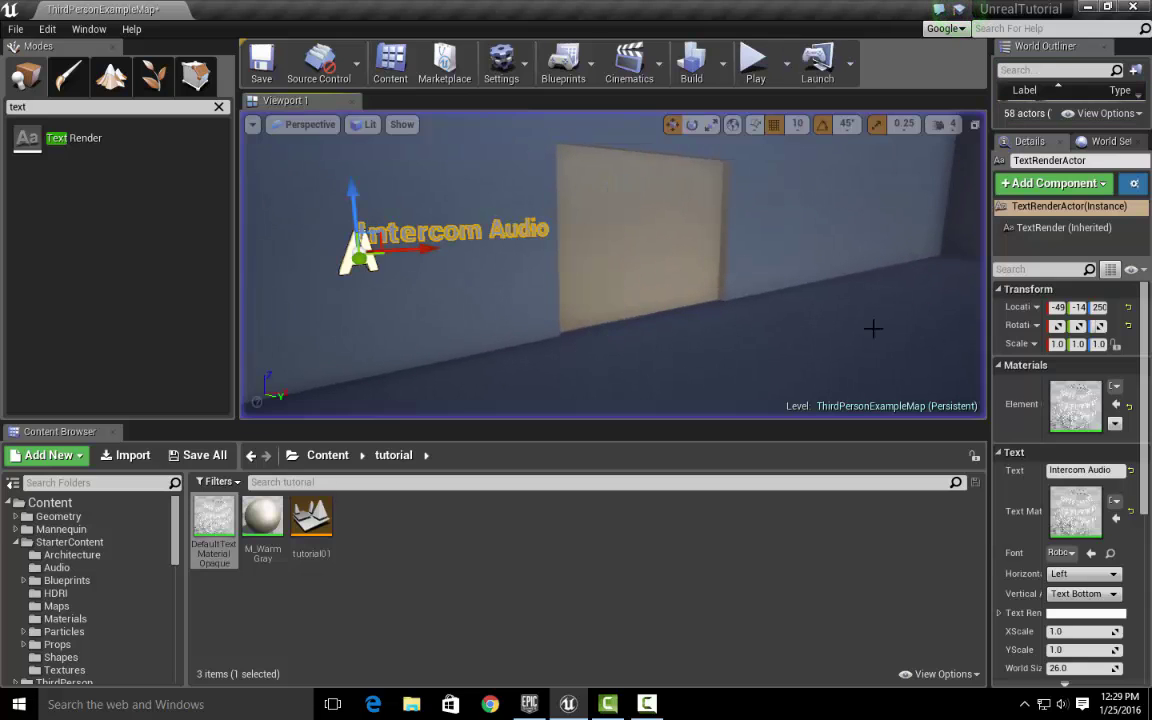
# Step: Open DefaultTextMaterialOpaqueGlow again, set the emissive Constant's value back to 1, save the material and close its editor
pyautogui.doubleClick(213, 520)
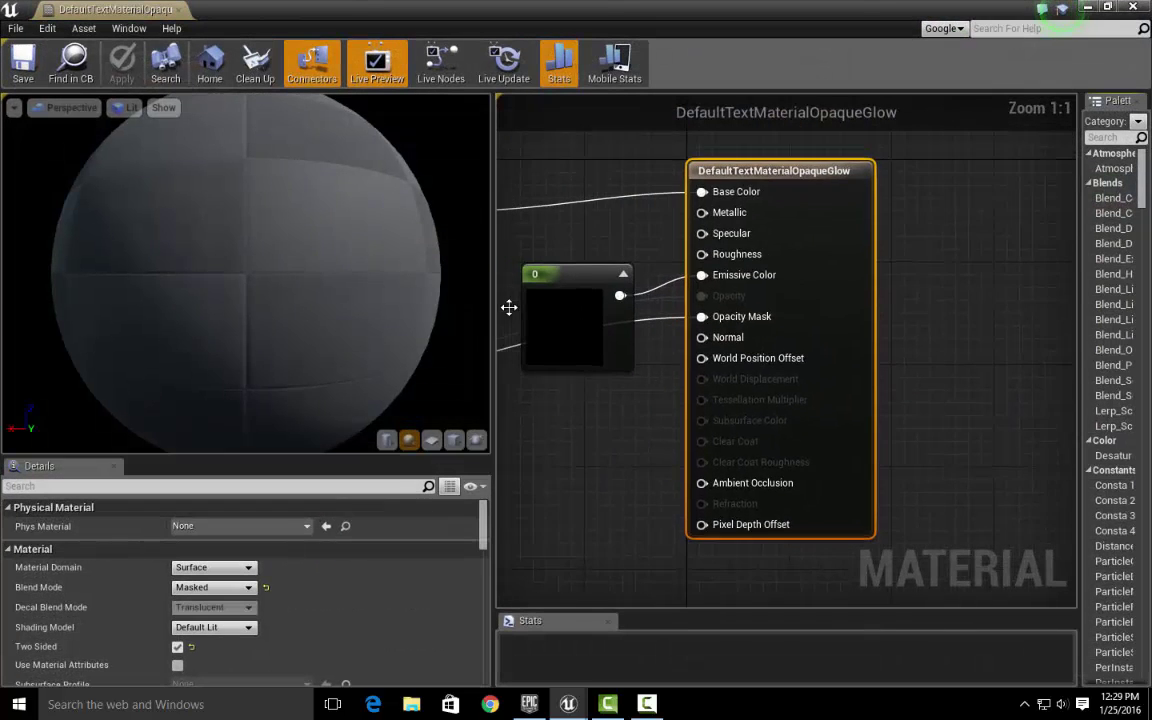
pyautogui.click(580, 285)
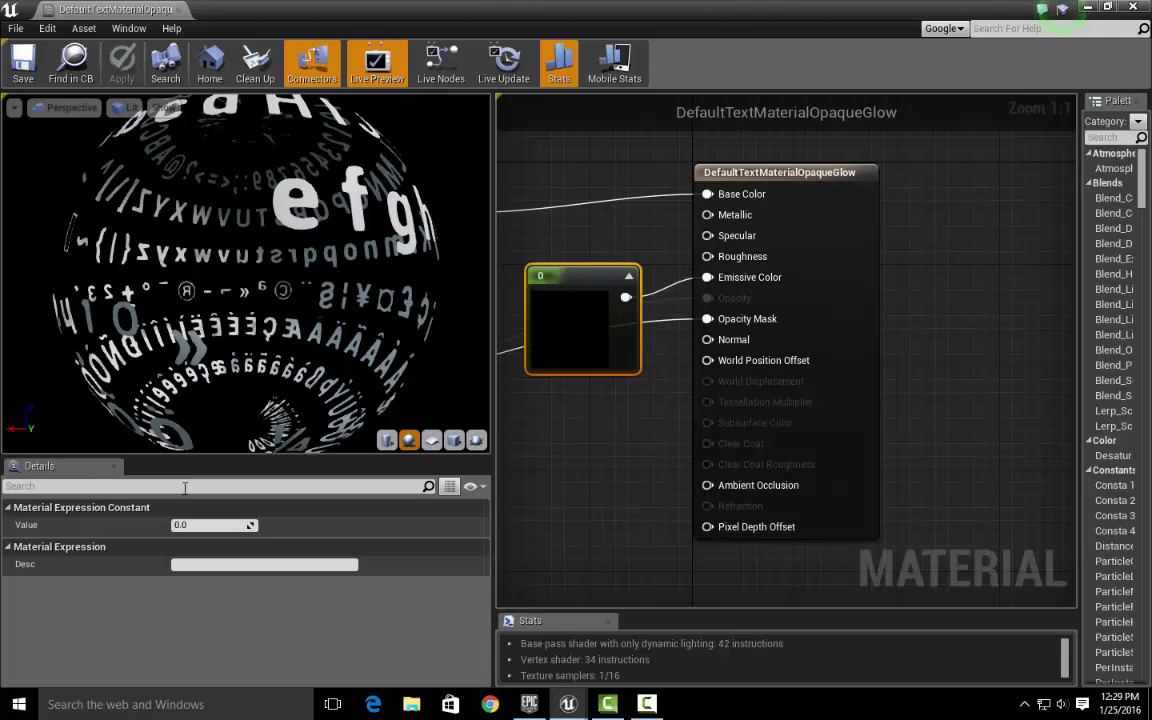
pyautogui.click(195, 525)
pyautogui.write('1')
pyautogui.press('Return')
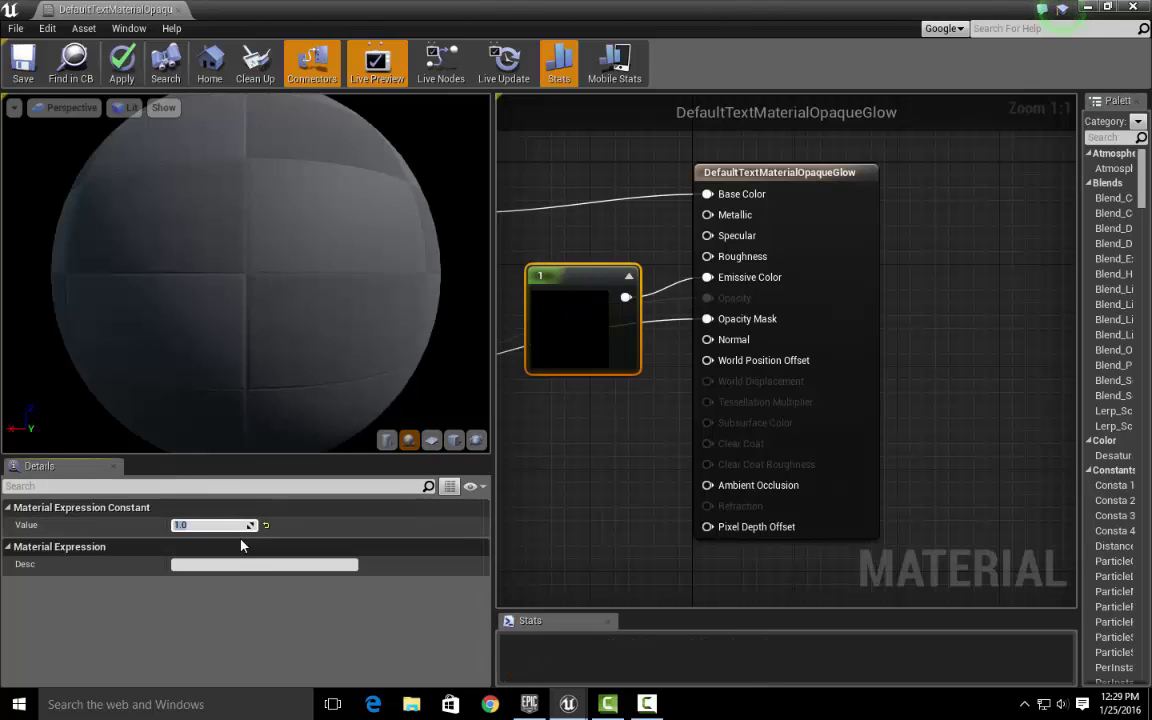
pyautogui.click(22, 62)
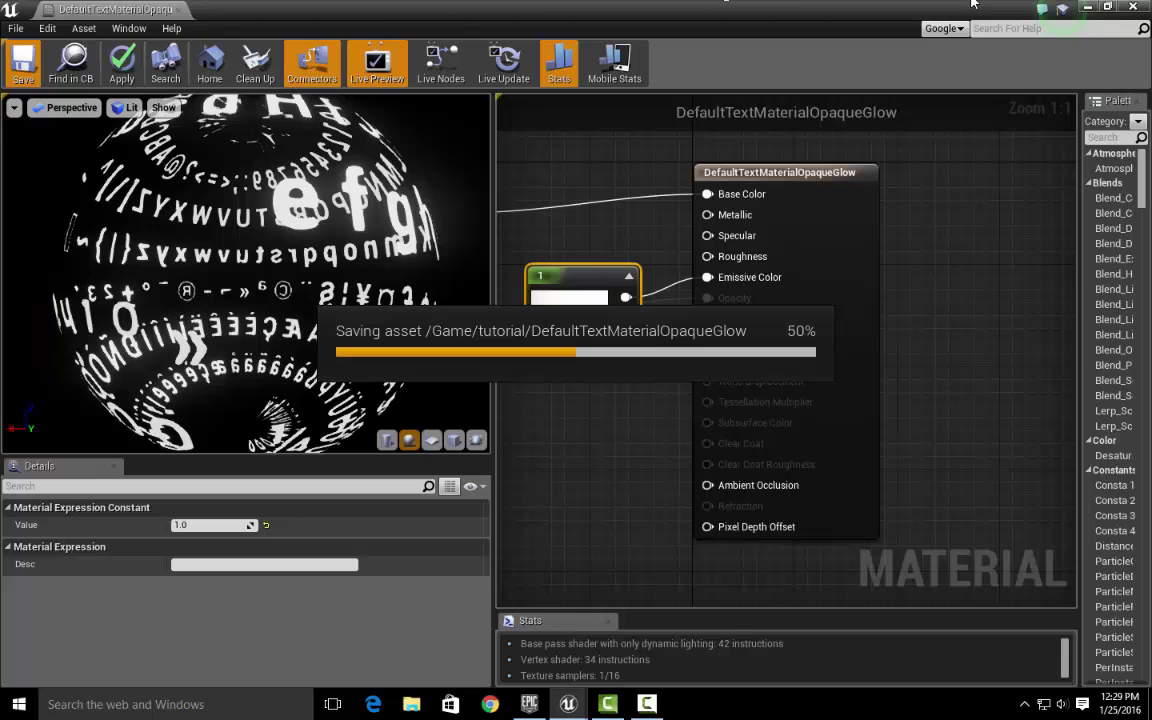
pyautogui.click(1133, 8)
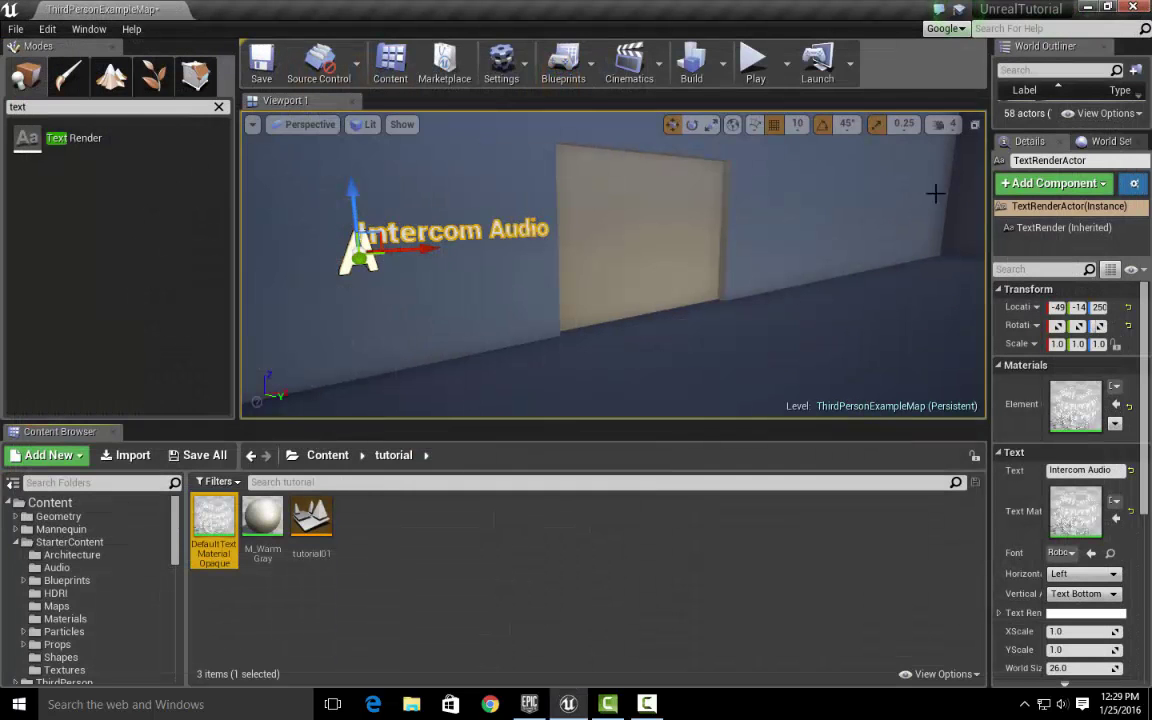
# Step: Play-test the level and run the character up to the Intercom Audio text to examine its restored emissive glow
pyautogui.click(755, 60)
pyautogui.click(612, 265)
pyautogui.press('w')
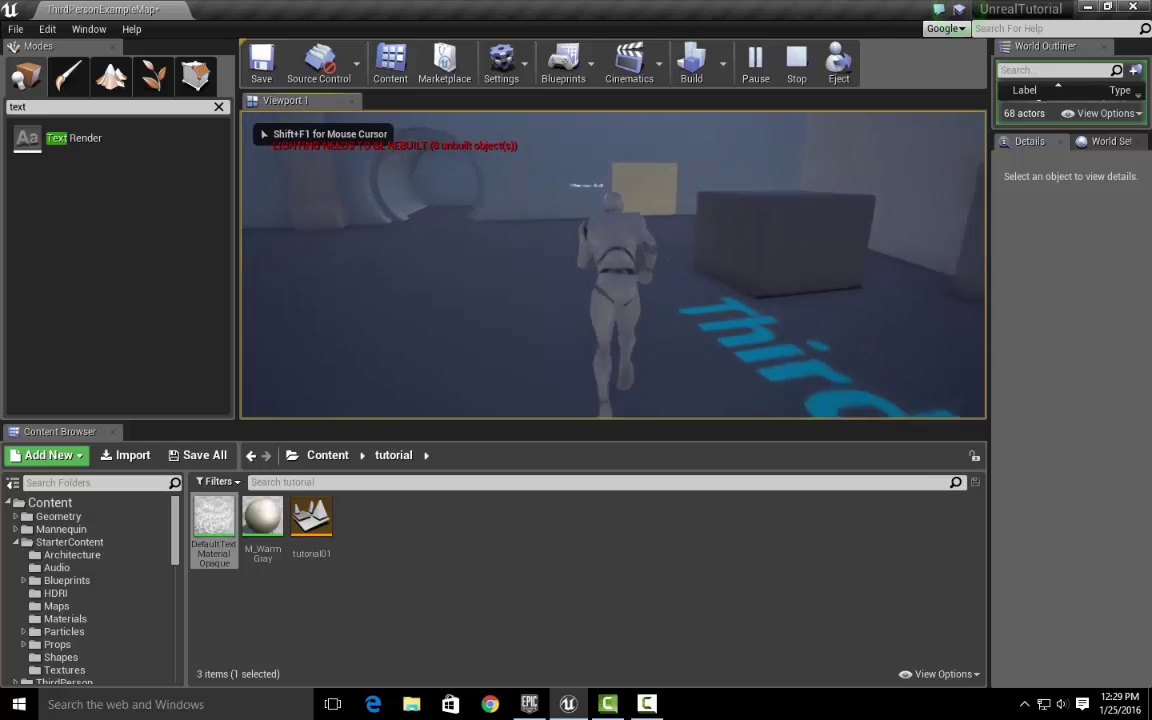
pyautogui.press('w')
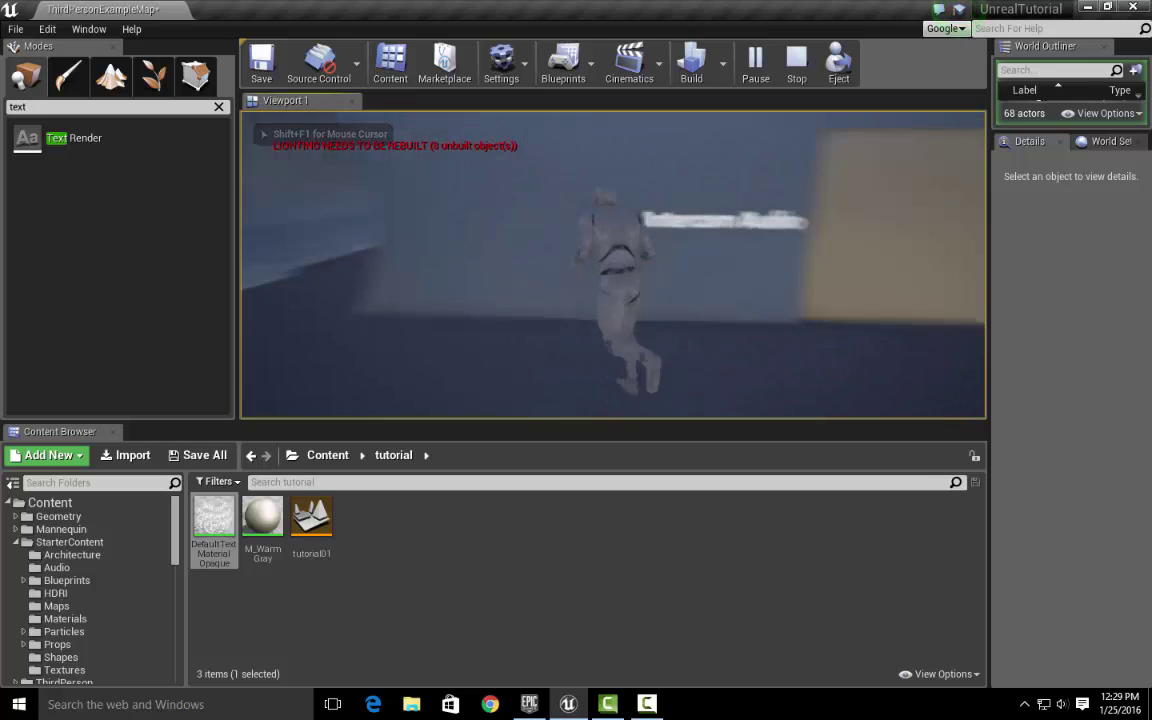
pyautogui.press('w')
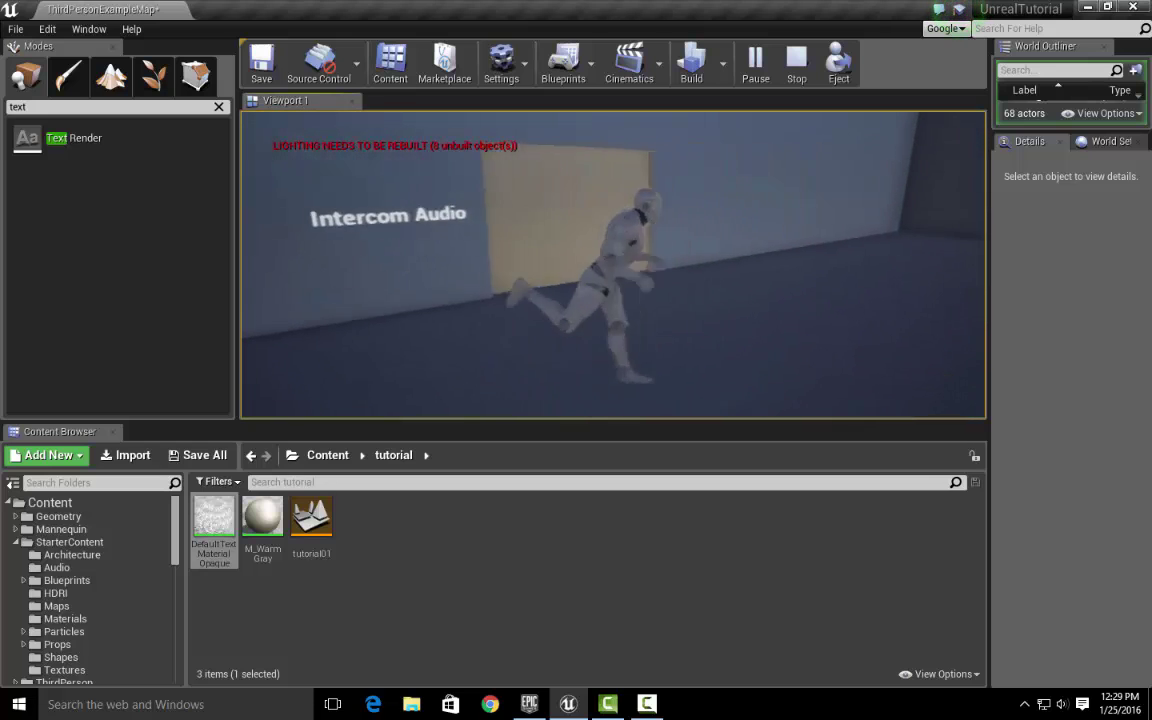
pyautogui.press('w')
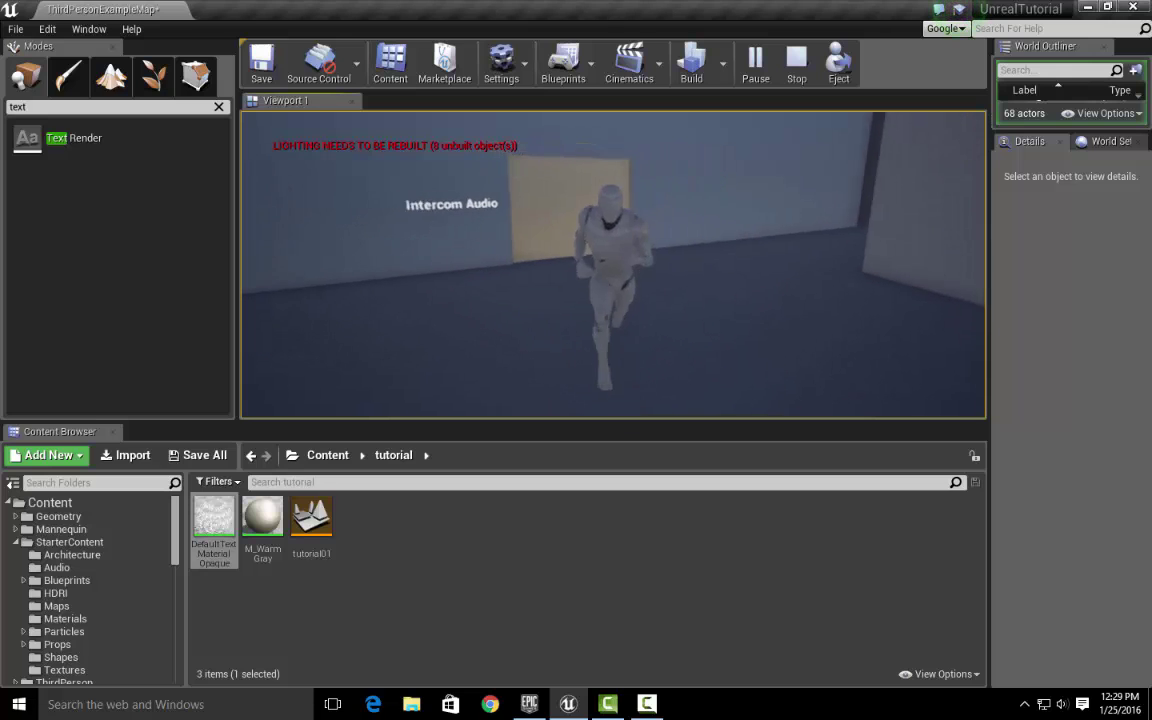
# Step: Run the character away from the wall panel and around the level, past the stairs and pillars, to examine the surroundings
pyautogui.press('w')
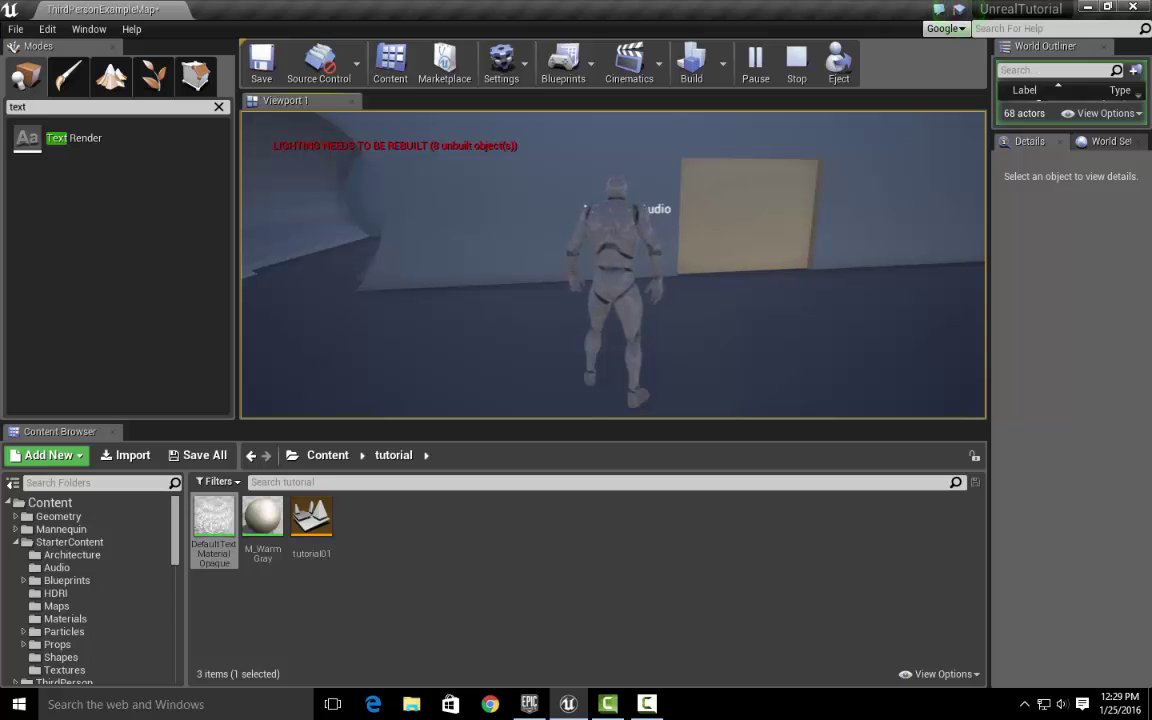
pyautogui.press('w')
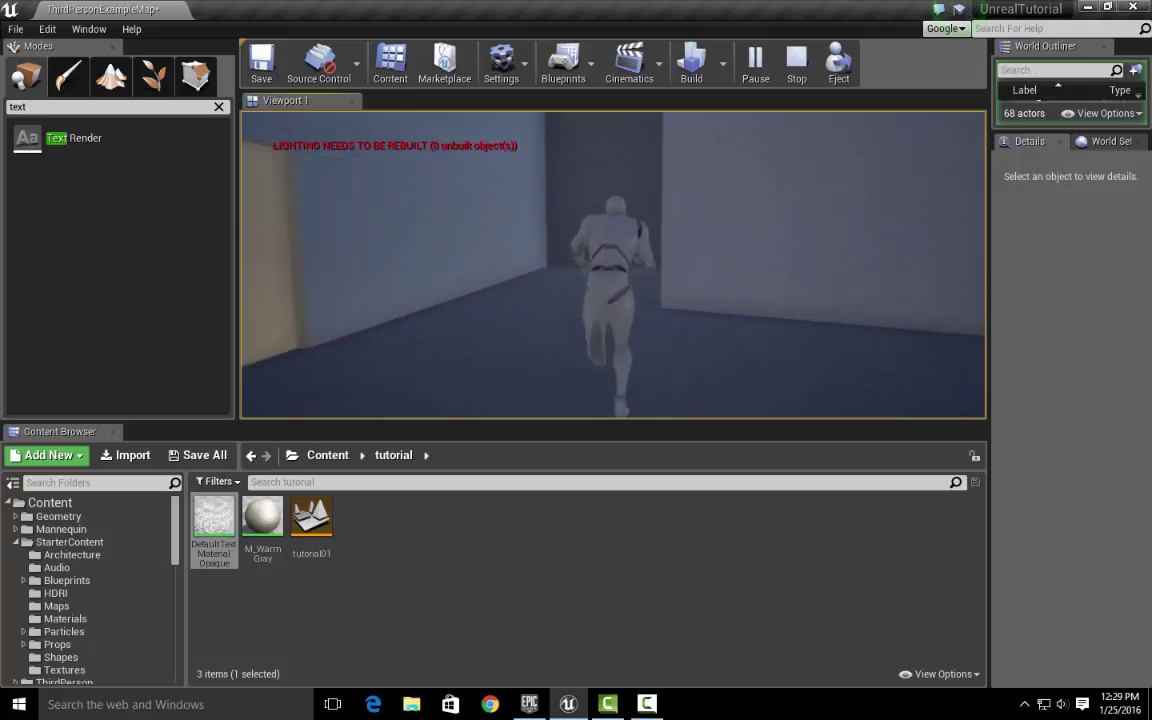
pyautogui.press('a')
pyautogui.press('w')
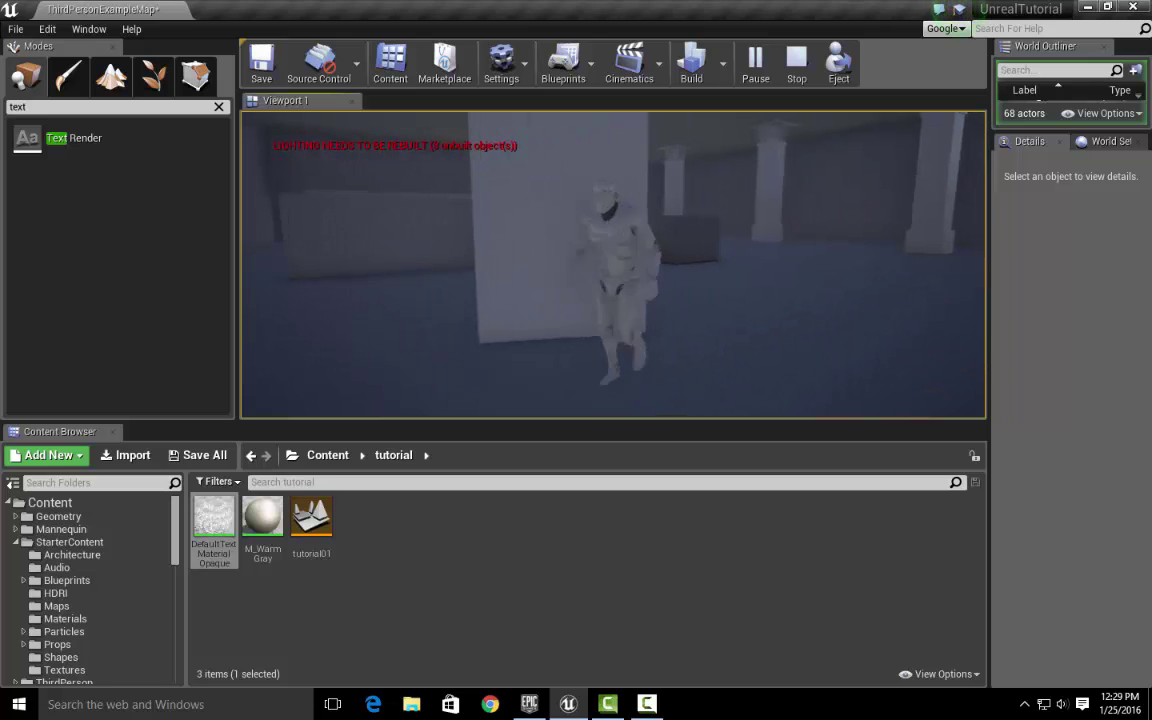
pyautogui.press('w')
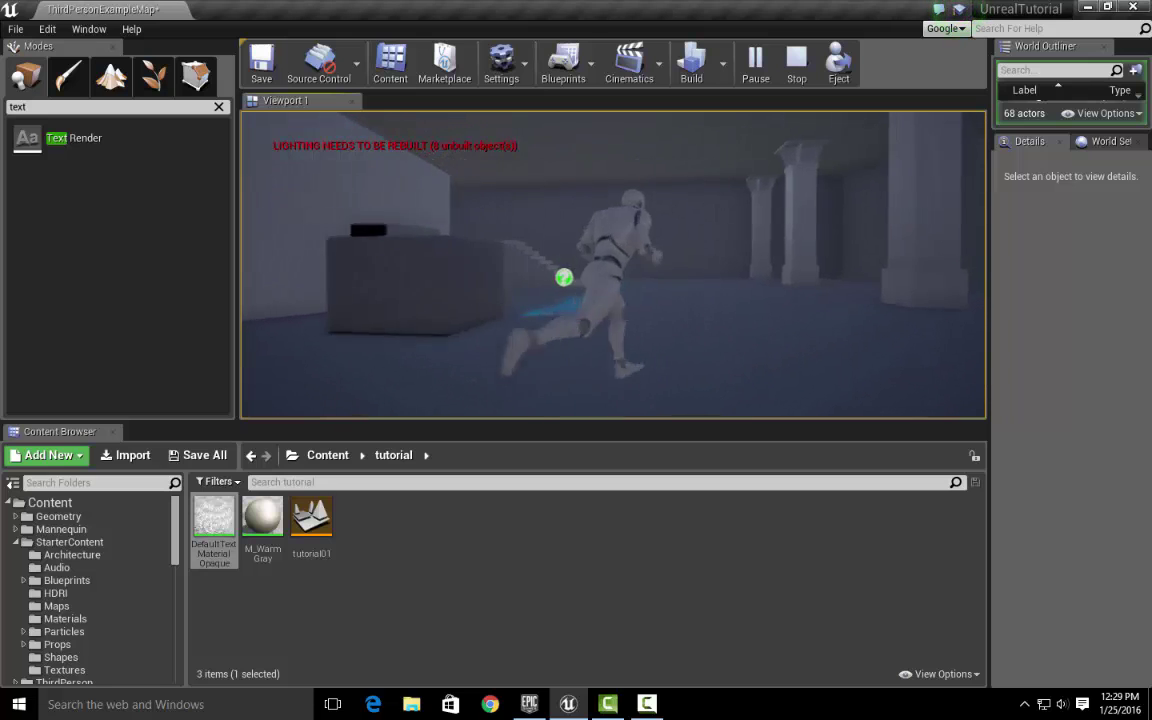
pyautogui.press('w')
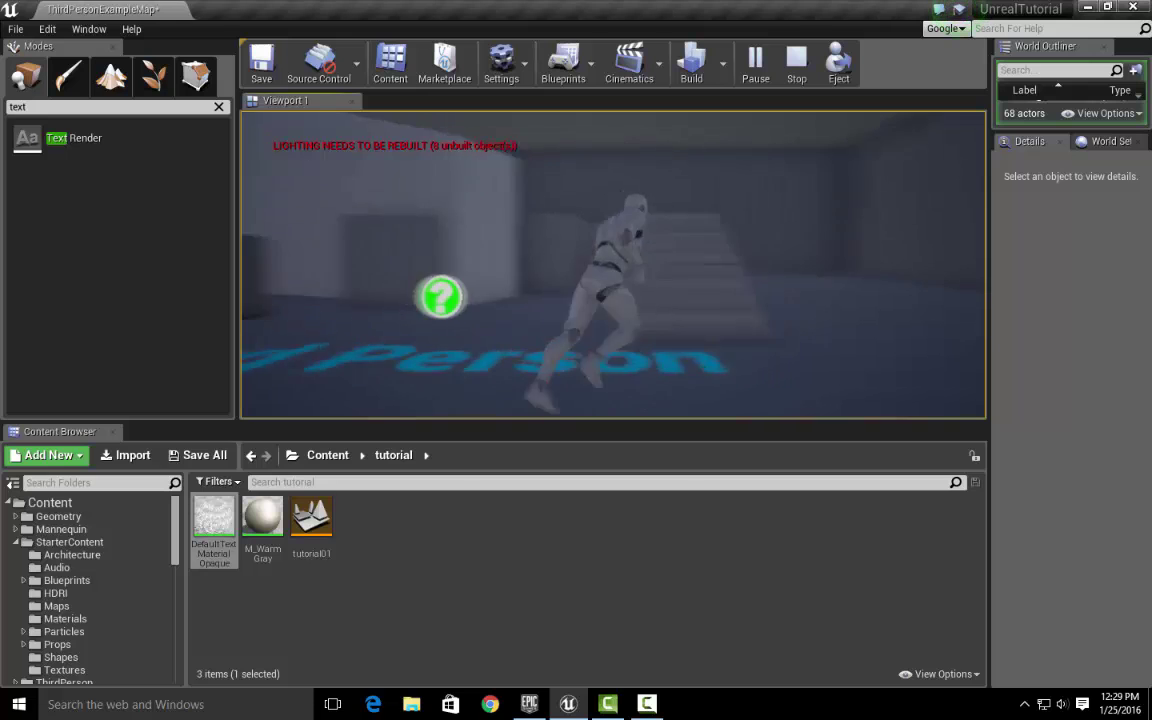
pyautogui.press('w')
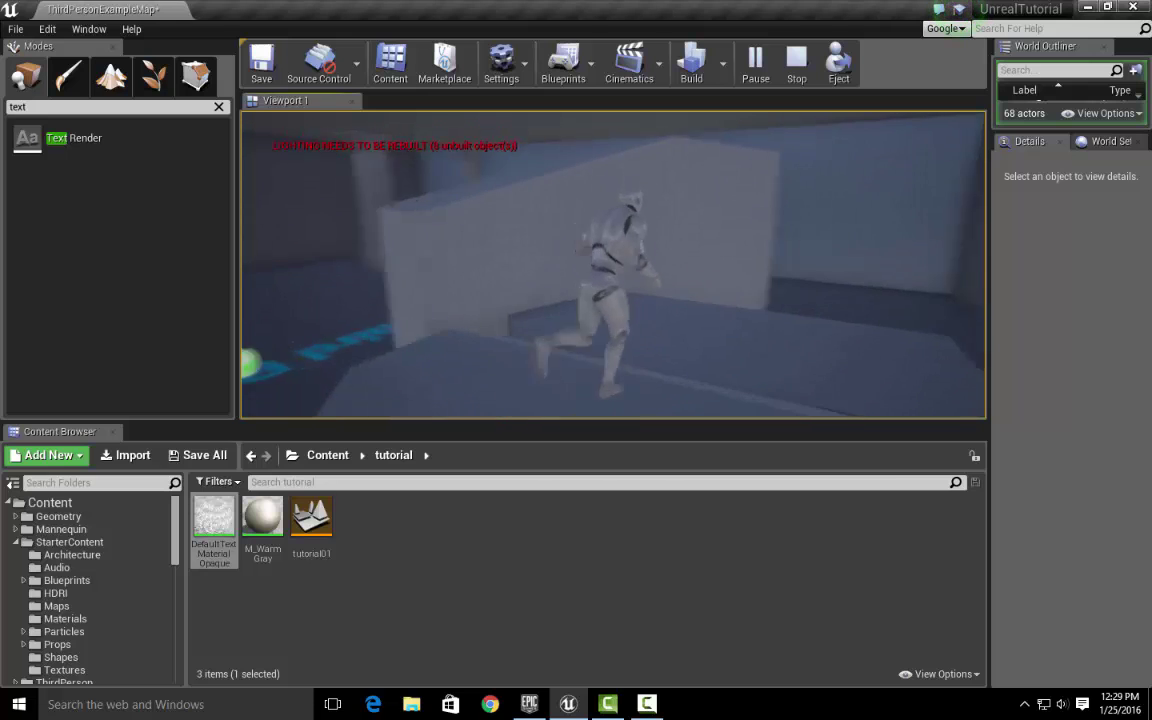
pyautogui.press('w')
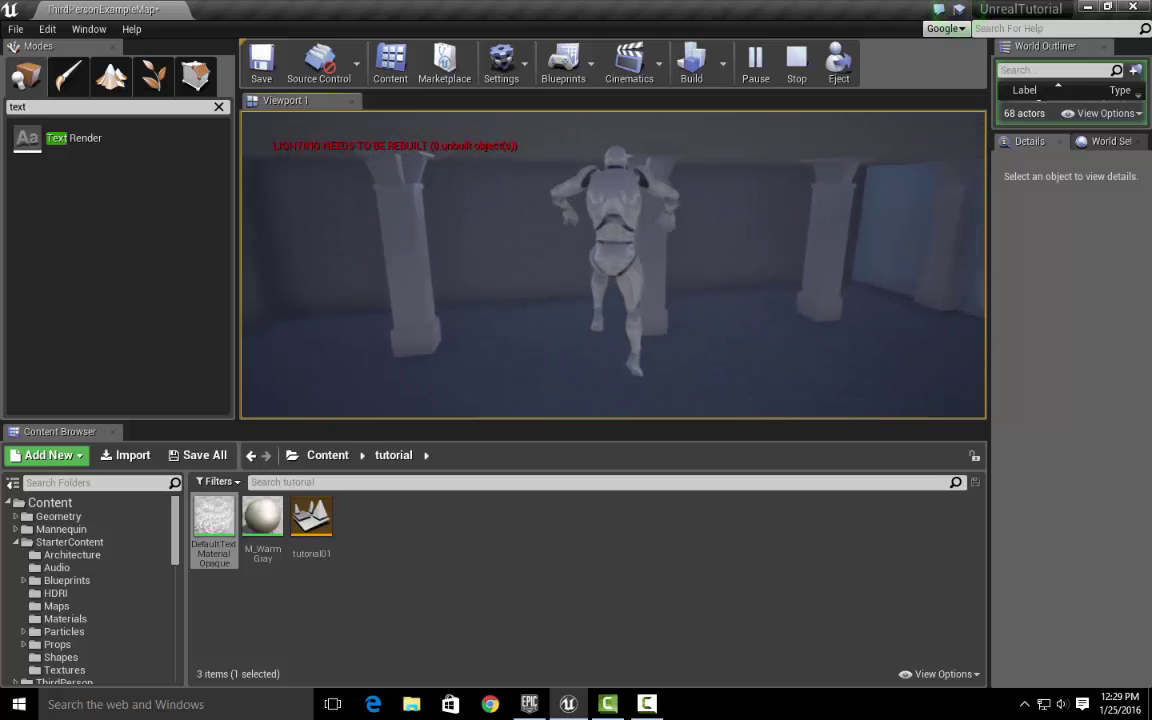
# Step: Run back toward the Intercom Audio text to examine its readability from a distance and up close, and end the play session
pyautogui.press('w')
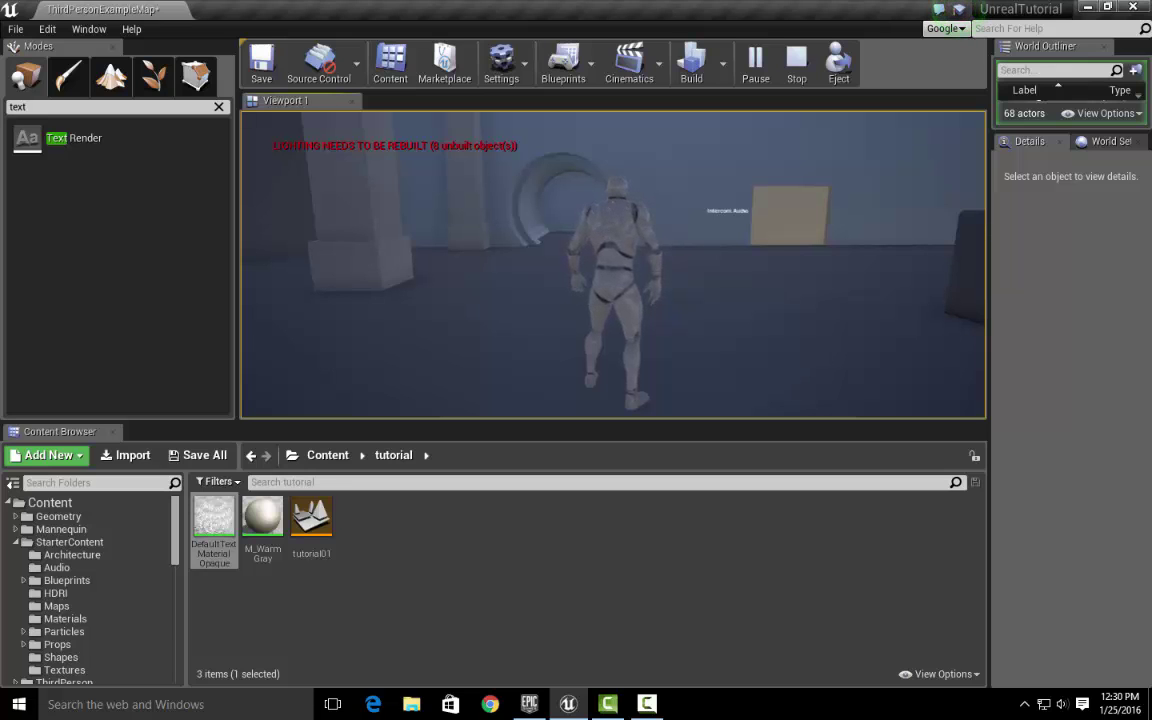
pyautogui.press('w')
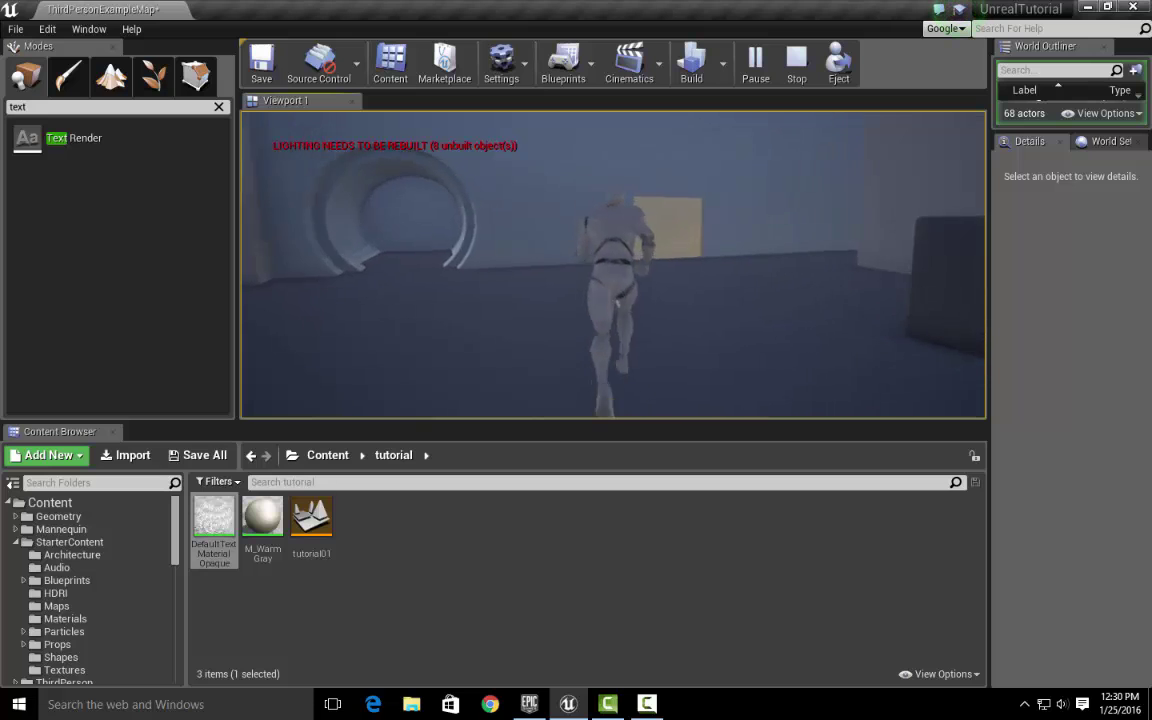
pyautogui.press('d')
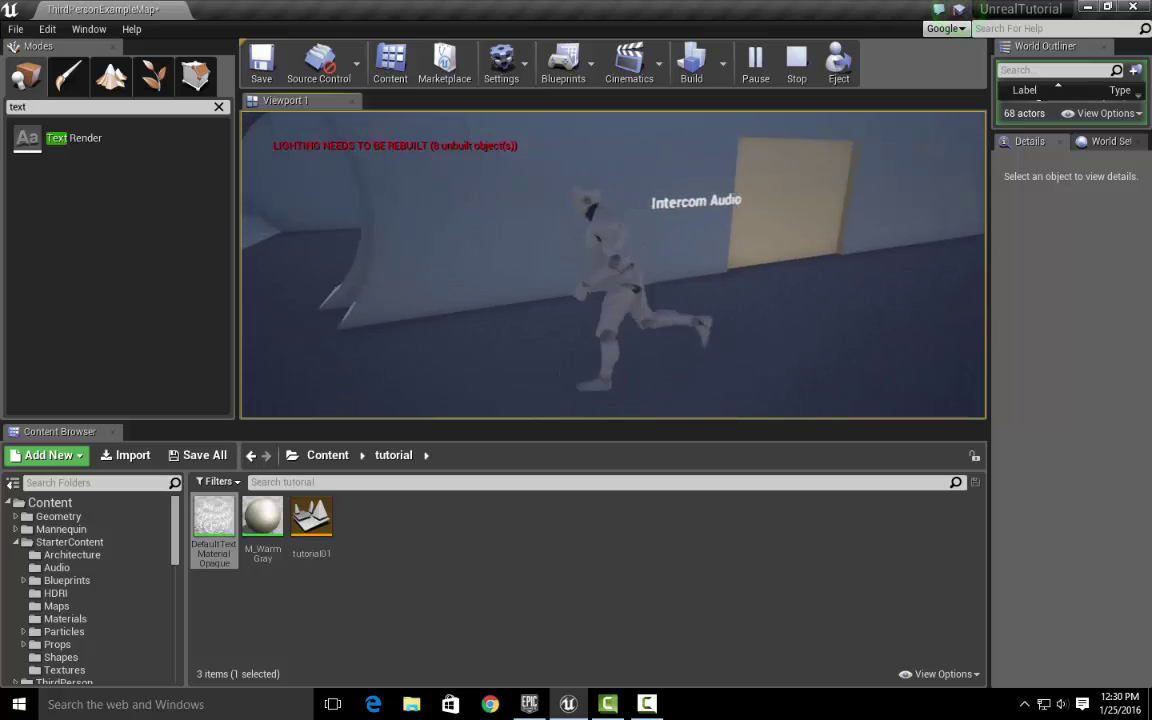
pyautogui.press('s')
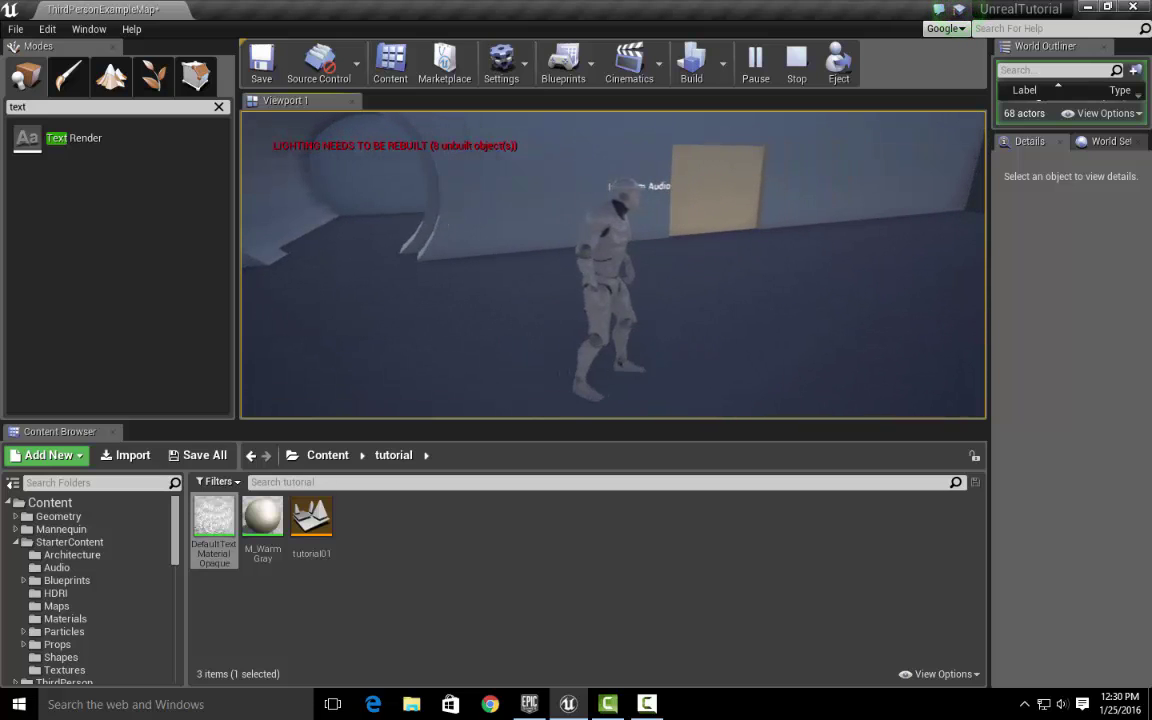
pyautogui.press('Escape')
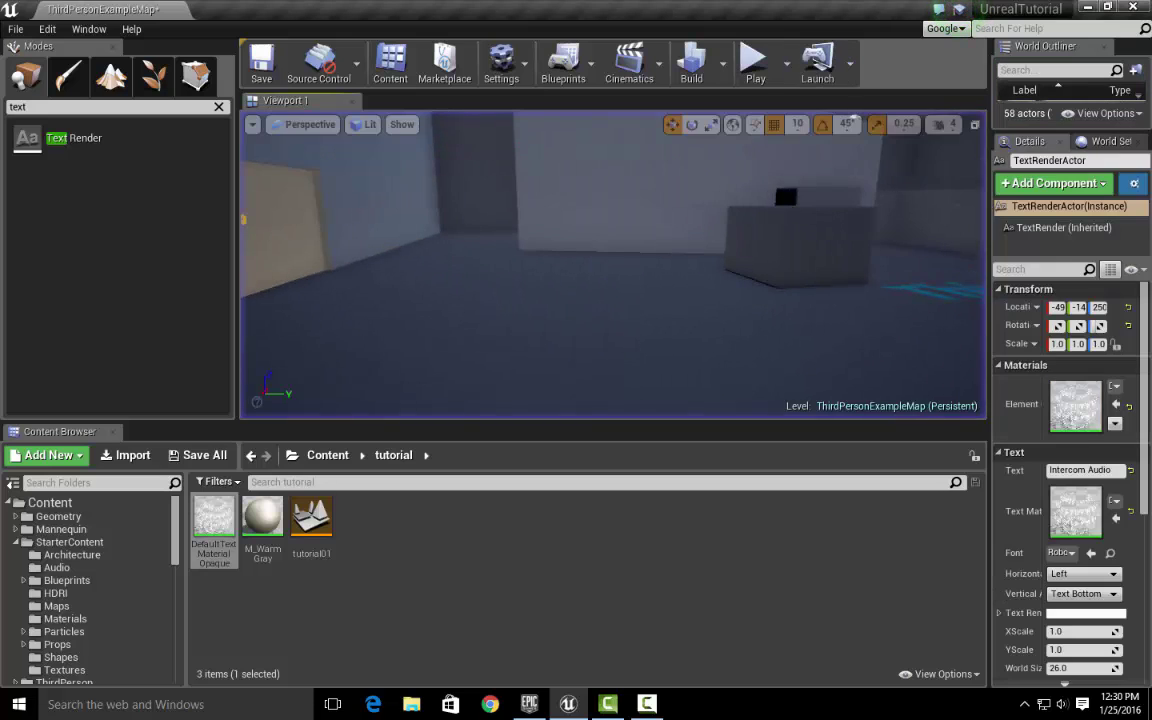